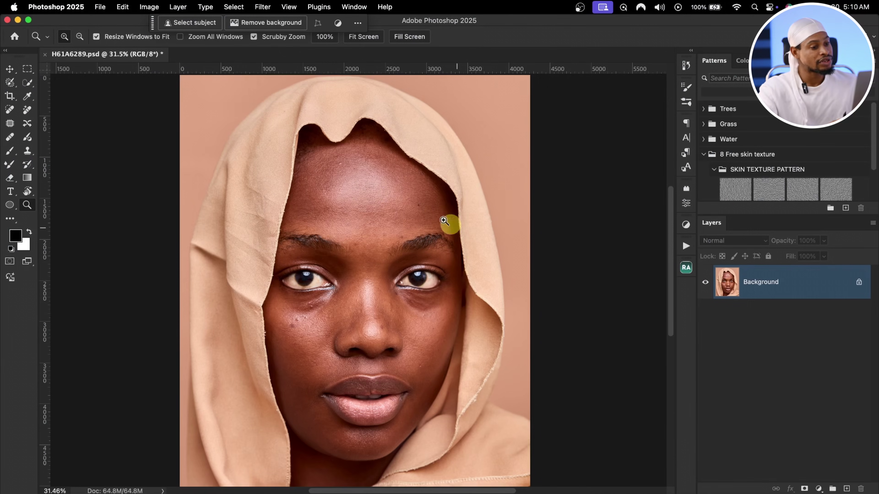
- Duplicate the Background layer twice to get two copies of the portrait above it
{"action": "mouse_move", "coordinate": [372, 193]}
{"action": "left_mouse_down"}
{"action": "mouse_move", "coordinate": [410, 194]}
{"action": "mouse_move", "coordinate": [371, 196]}
{"action": "left_mouse_up"}
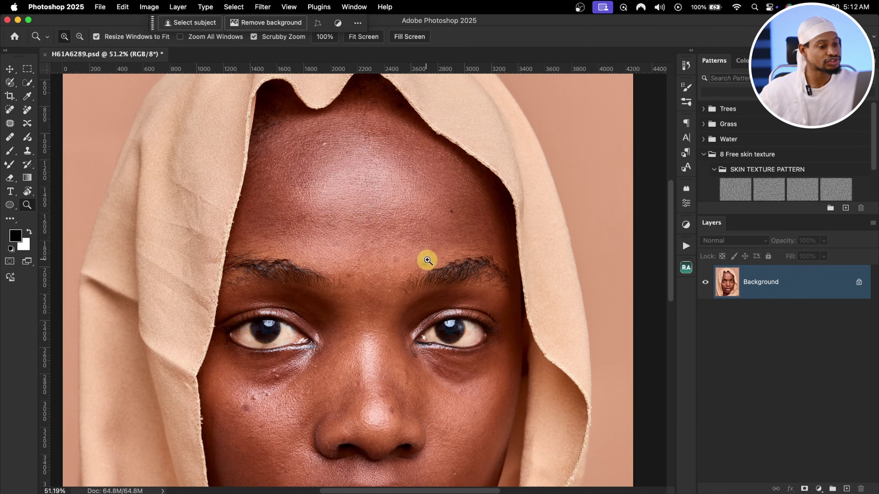
{"action": "mouse_move", "coordinate": [427, 260]}
{"action": "left_mouse_down"}
{"action": "mouse_move", "coordinate": [377, 261]}
{"action": "mouse_move", "coordinate": [463, 253]}
{"action": "mouse_move", "coordinate": [414, 253]}
{"action": "left_mouse_up"}
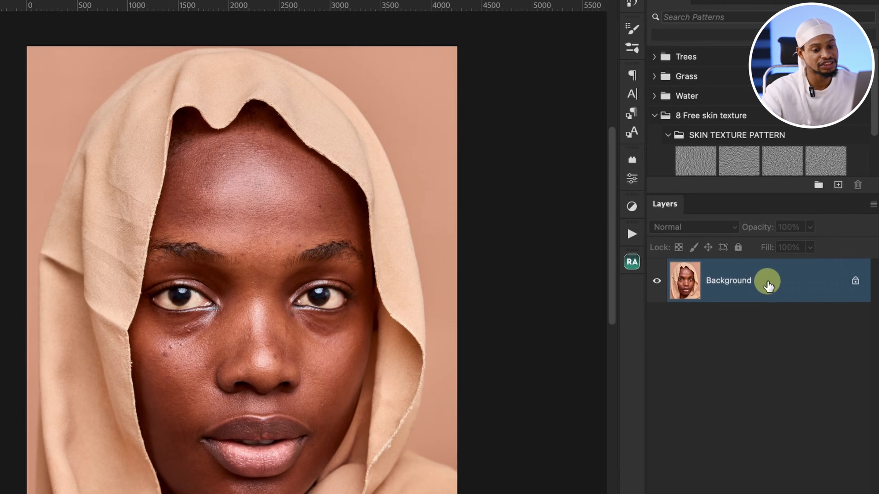
{"action": "key", "text": "super+j"}
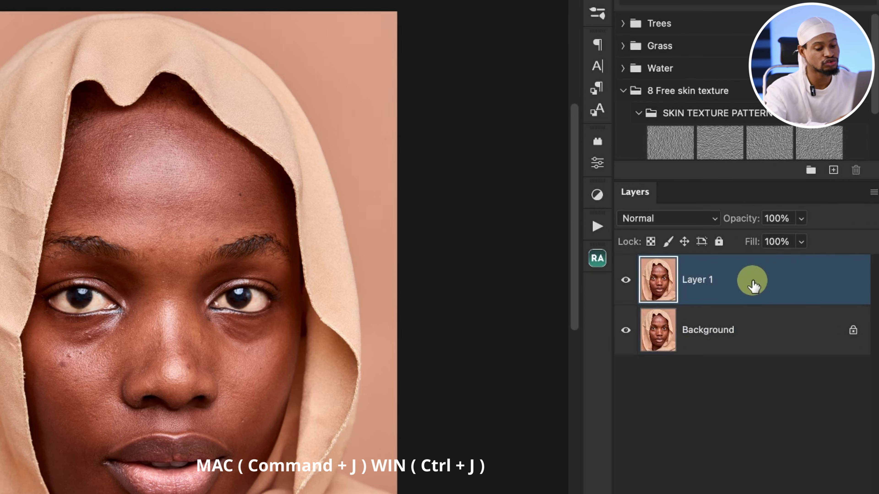
{"action": "key", "text": "super+j"}
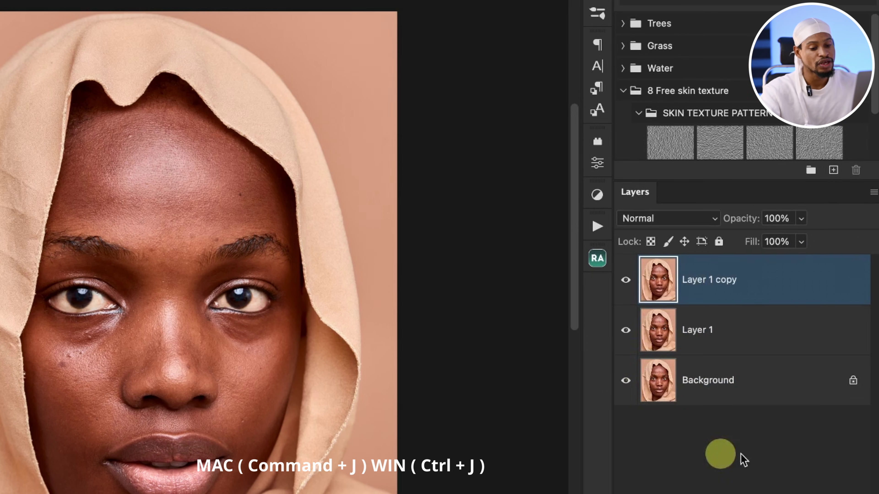
- Rename the lower copy "low frequnecy/color" and the upper copy "high frequency/textures"
{"action": "left_click", "coordinate": [702, 333]}
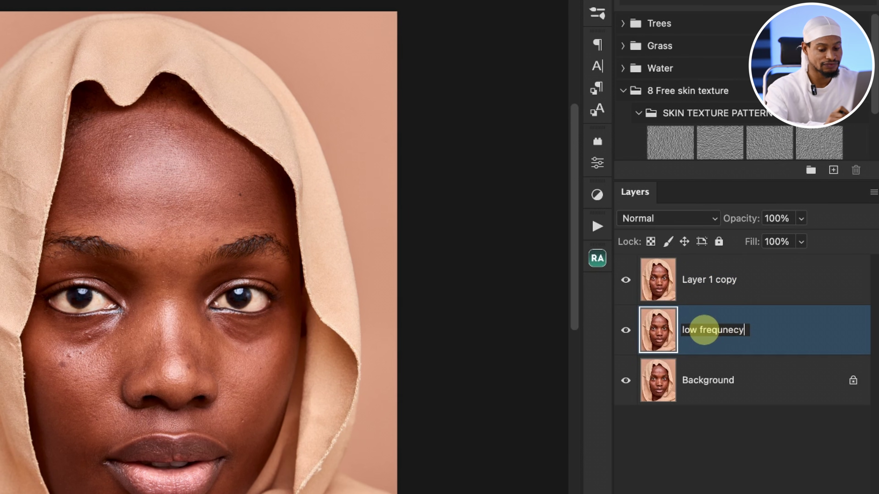
{"action": "key", "text": "Return"}
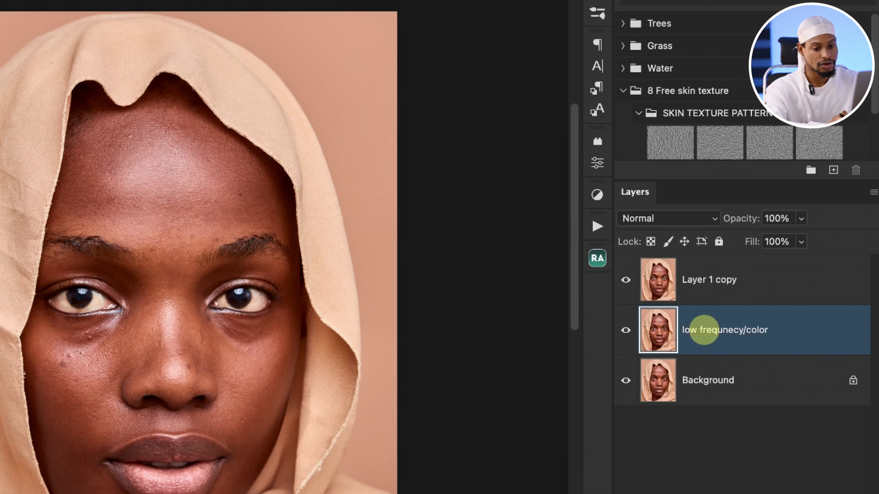
{"action": "left_click", "coordinate": [711, 283]}
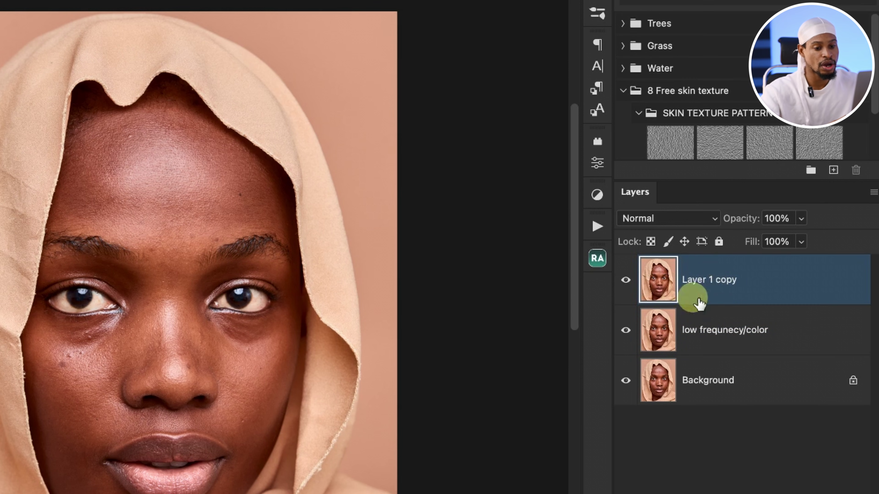
{"action": "double_click", "coordinate": [702, 282]}
{"action": "type", "text": "high fr"}
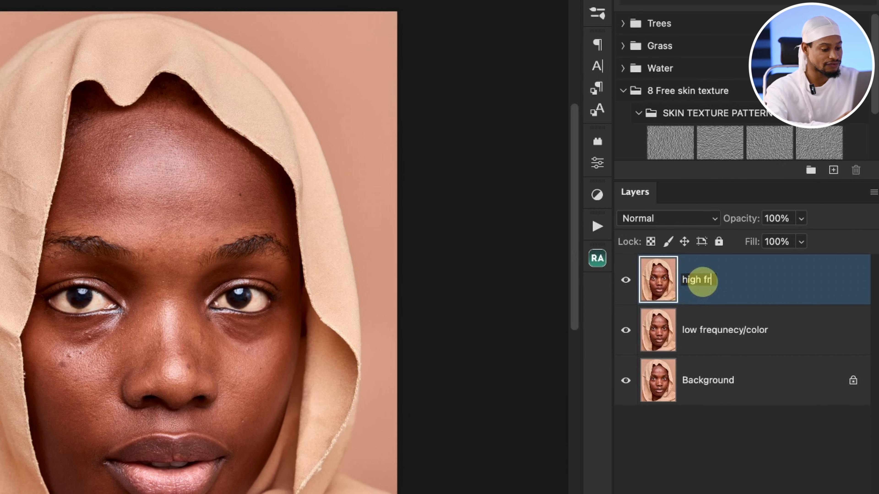
{"action": "type", "text": "equency/textures"}
{"action": "key", "text": "Return"}
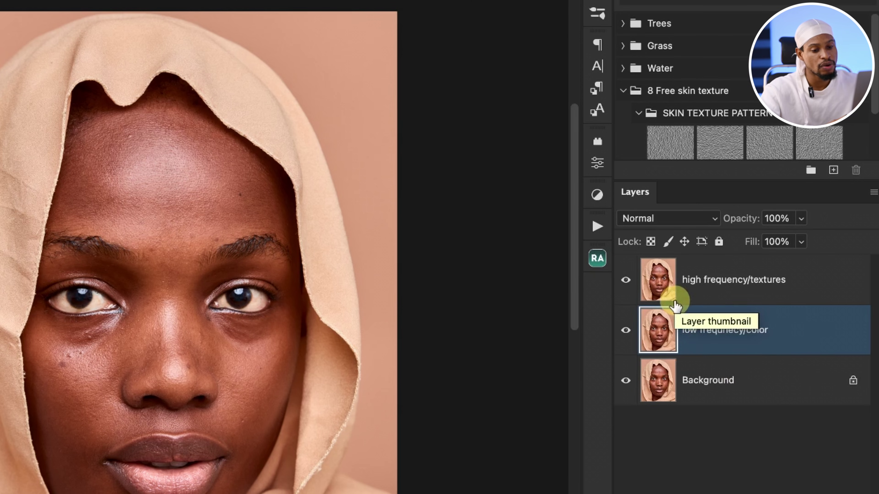
- Hide the high frequency/textures layer and apply a Gaussian Blur with a 12-pixel radius to the low frequnecy/color layer
{"action": "left_click", "coordinate": [625, 281]}
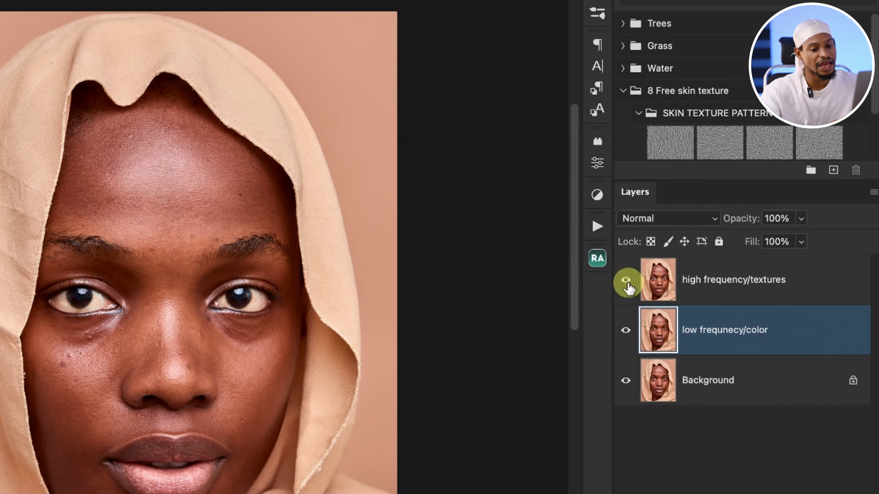
{"action": "left_click", "coordinate": [626, 281]}
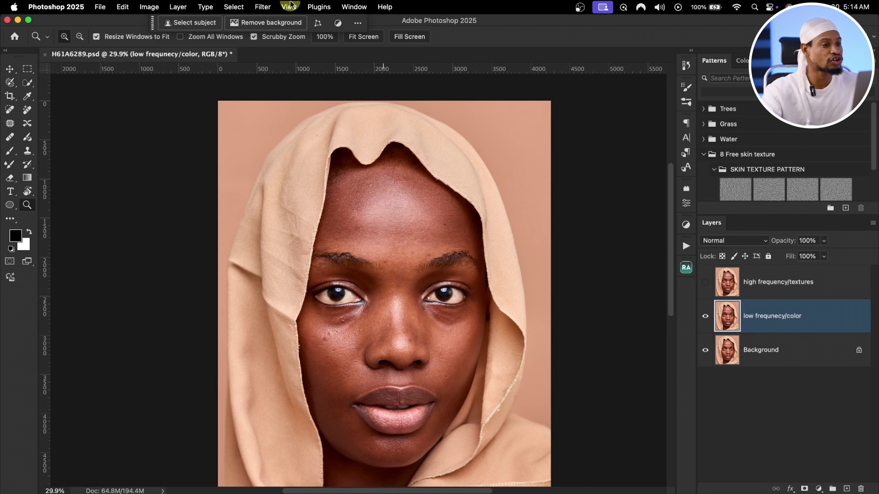
{"action": "left_click", "coordinate": [263, 7]}
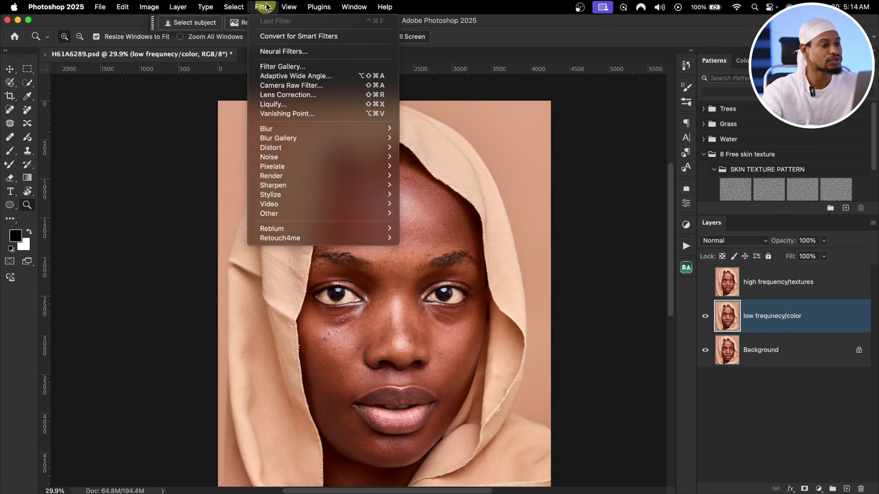
{"action": "mouse_move", "coordinate": [359, 130]}
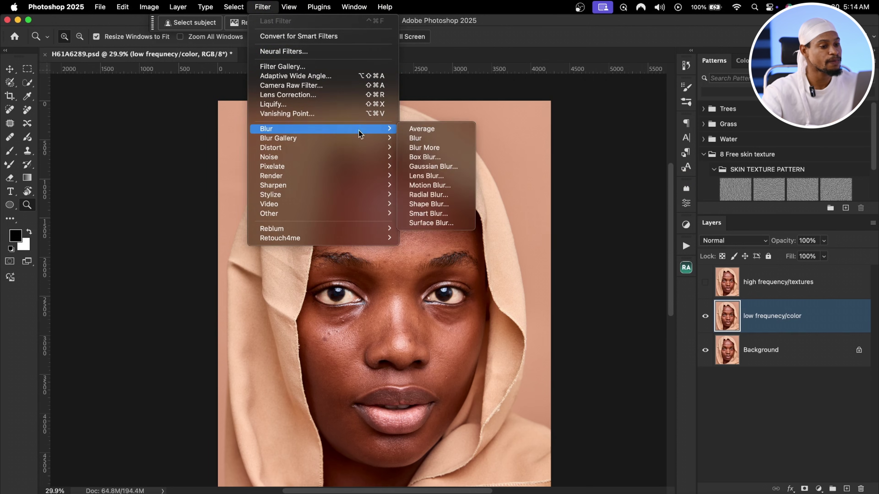
{"action": "left_click", "coordinate": [440, 166]}
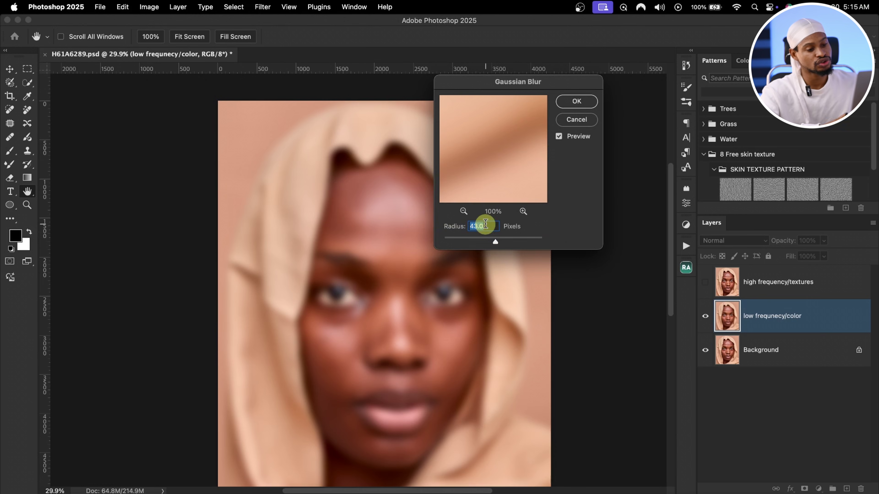
{"action": "left_click_drag", "start_coordinate": [463, 241], "coordinate": [456, 239]}
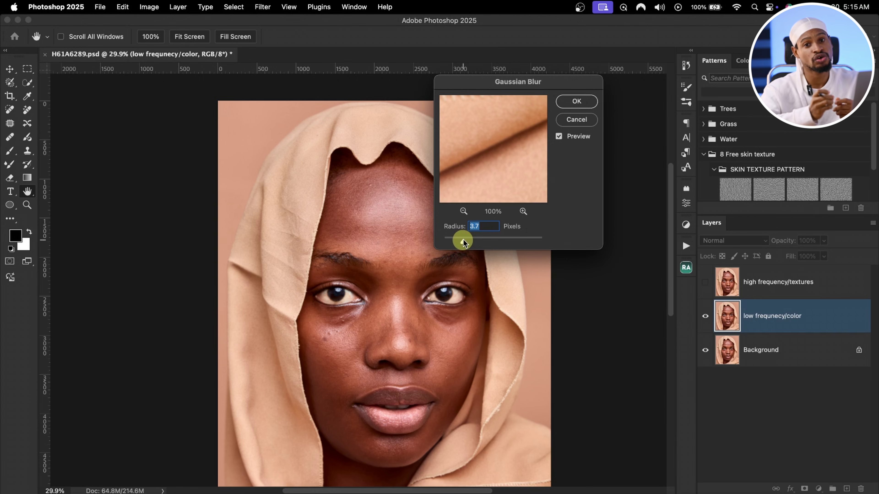
{"action": "left_click_drag", "start_coordinate": [480, 240], "coordinate": [489, 240]}
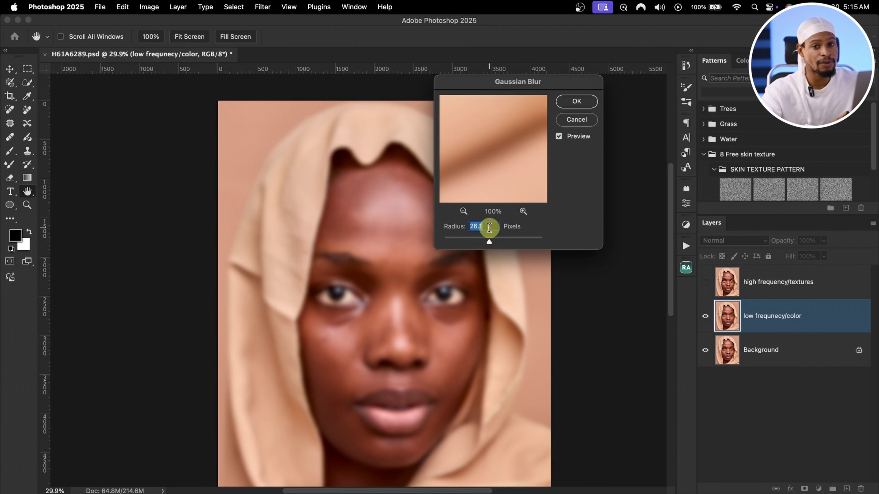
{"action": "type", "text": "12"}
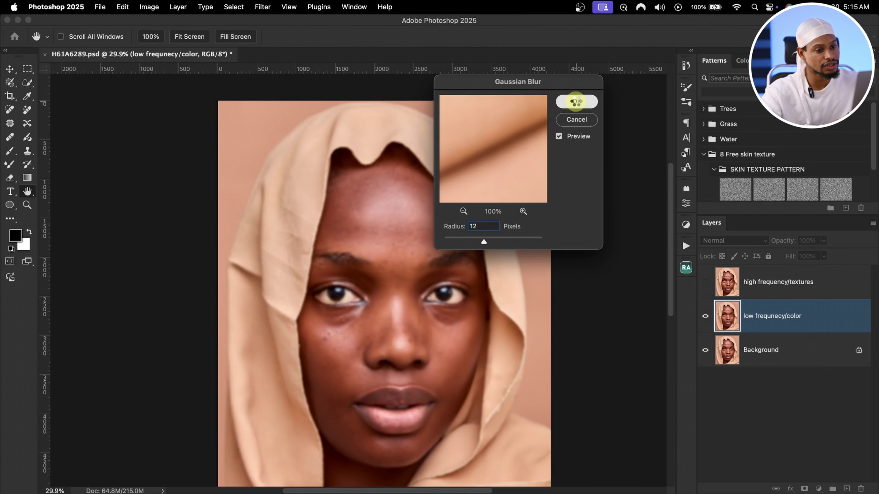
{"action": "left_click", "coordinate": [575, 102]}
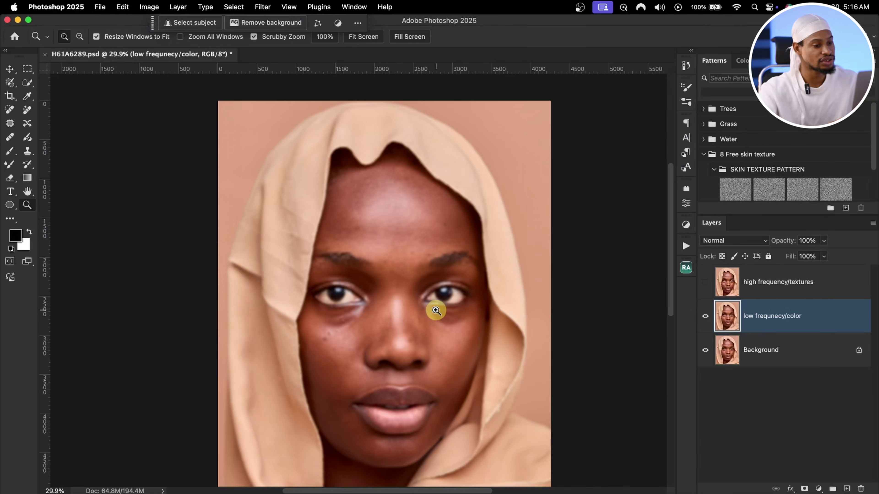
- Inspect the blurred face, toggle the high frequency/textures layer to compare, and leave that layer shown
{"action": "left_click_drag", "start_coordinate": [432, 244], "coordinate": [439, 242]}
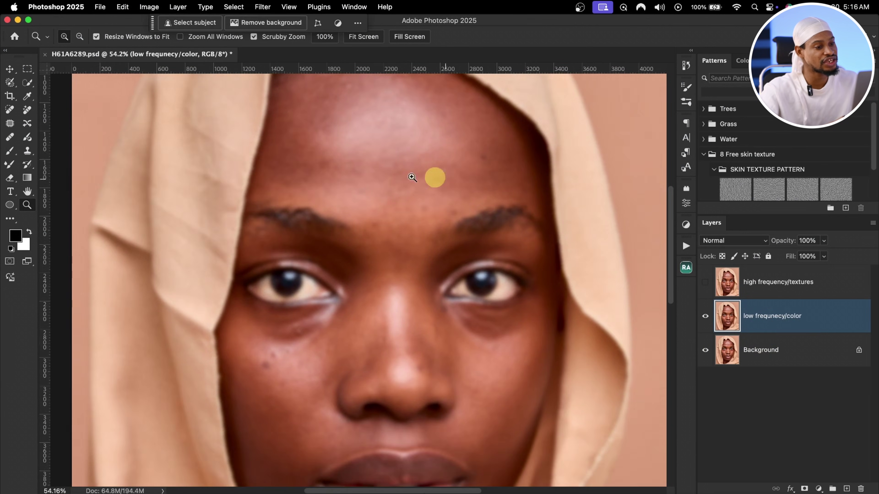
{"action": "left_click_drag", "start_coordinate": [460, 205], "coordinate": [423, 220]}
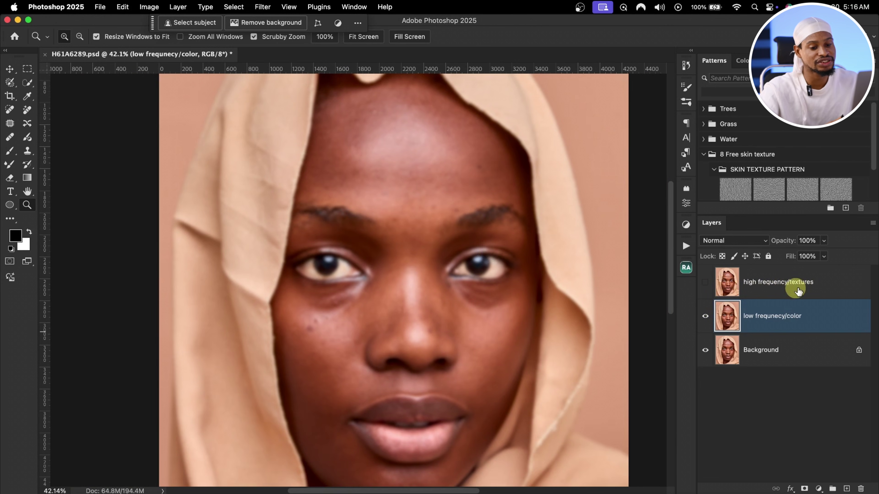
{"action": "left_click", "coordinate": [706, 283]}
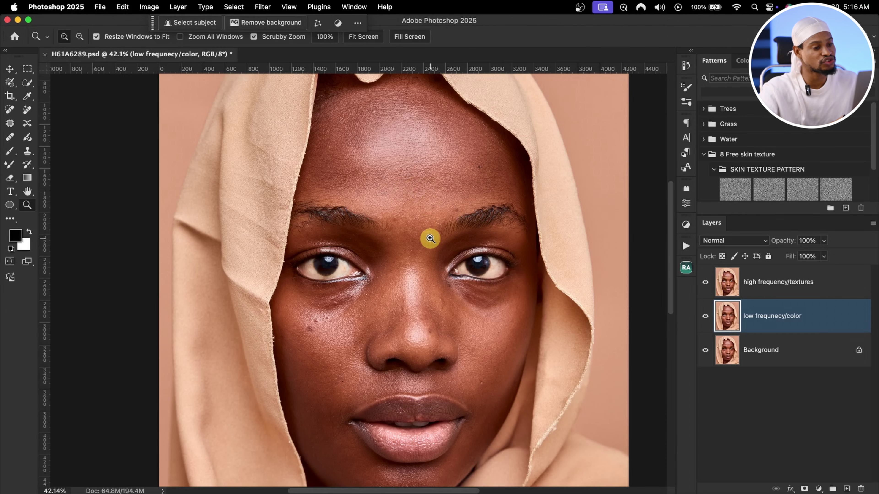
{"action": "left_click", "coordinate": [705, 284]}
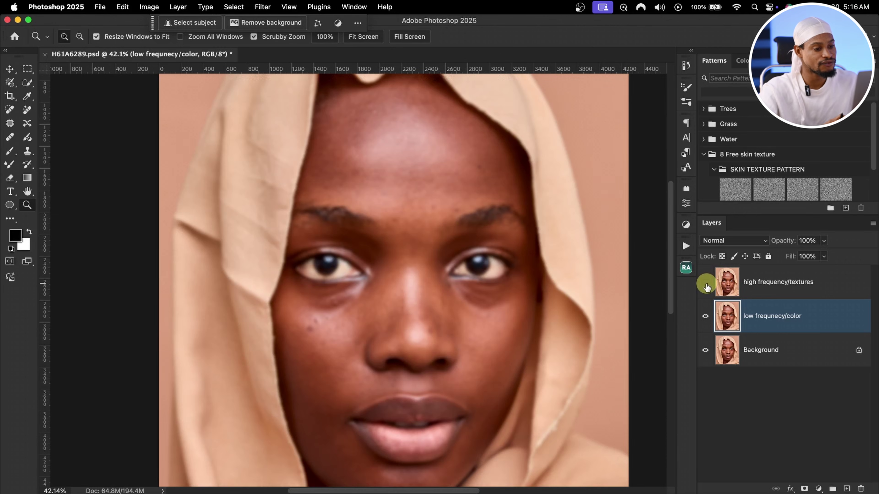
{"action": "left_click", "coordinate": [705, 284]}
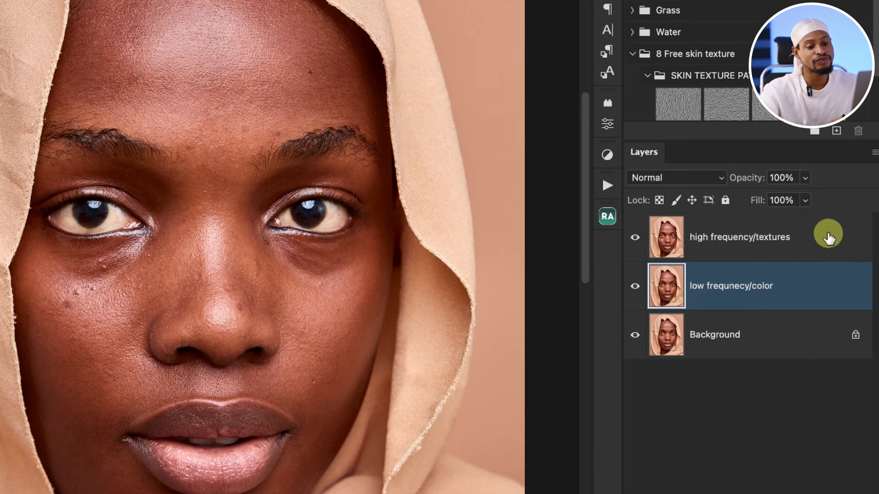
- Start Apply Image on the high frequency/textures layer with Subtract blending and low frequnecy/color as the source layer
{"action": "left_click", "coordinate": [828, 256]}
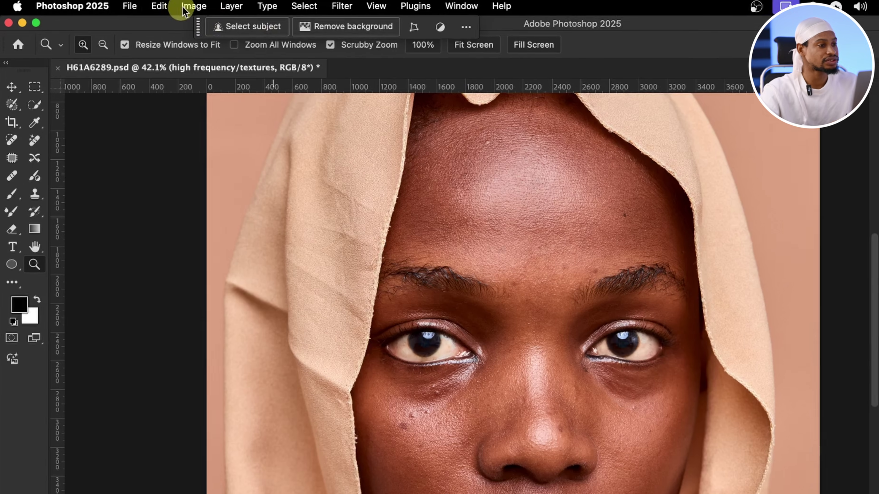
{"action": "left_click", "coordinate": [169, 7]}
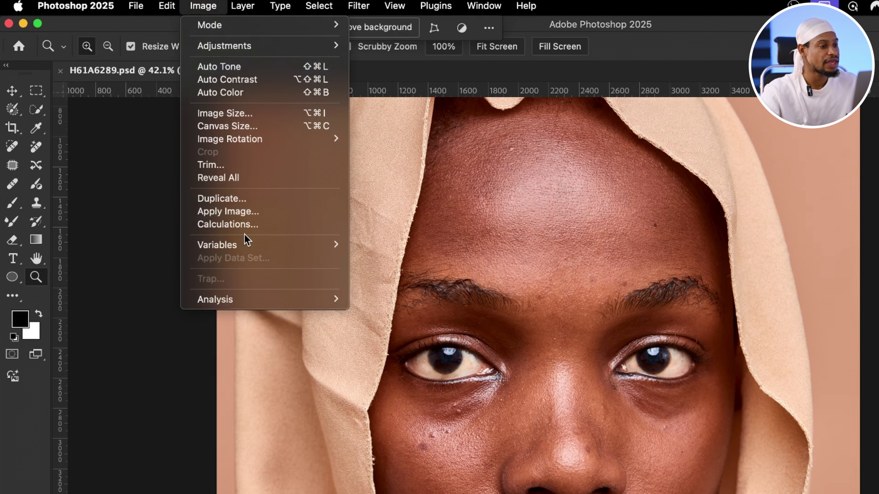
{"action": "left_click", "coordinate": [263, 213]}
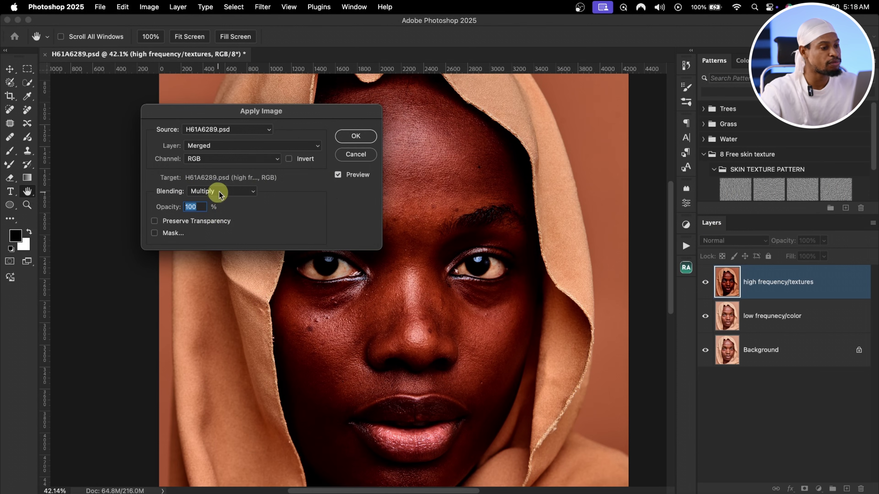
{"action": "left_click", "coordinate": [230, 194]}
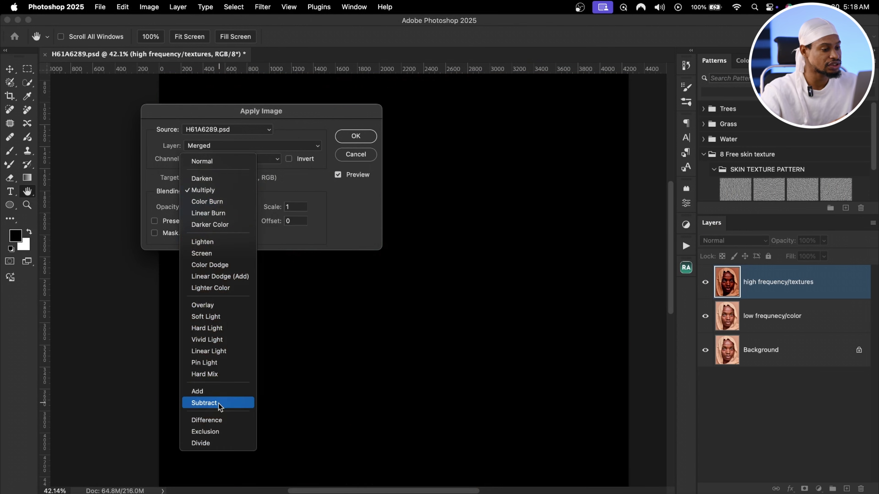
{"action": "left_click", "coordinate": [218, 403]}
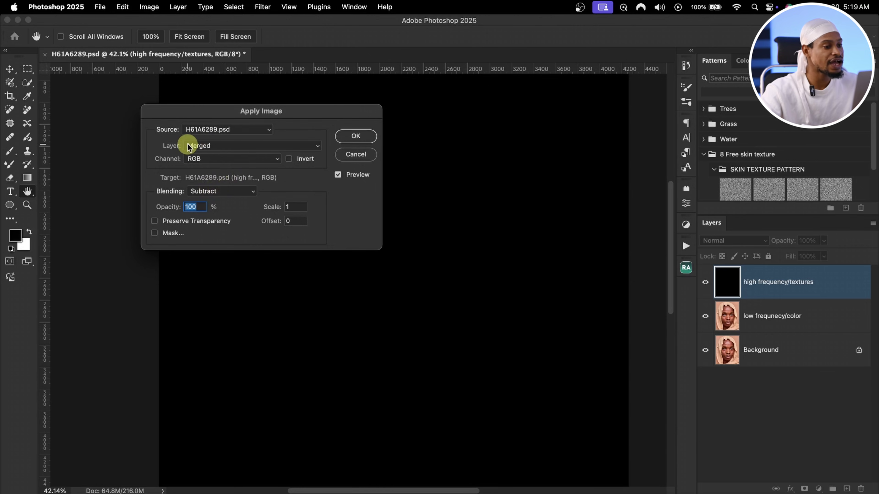
{"action": "left_click", "coordinate": [221, 146]}
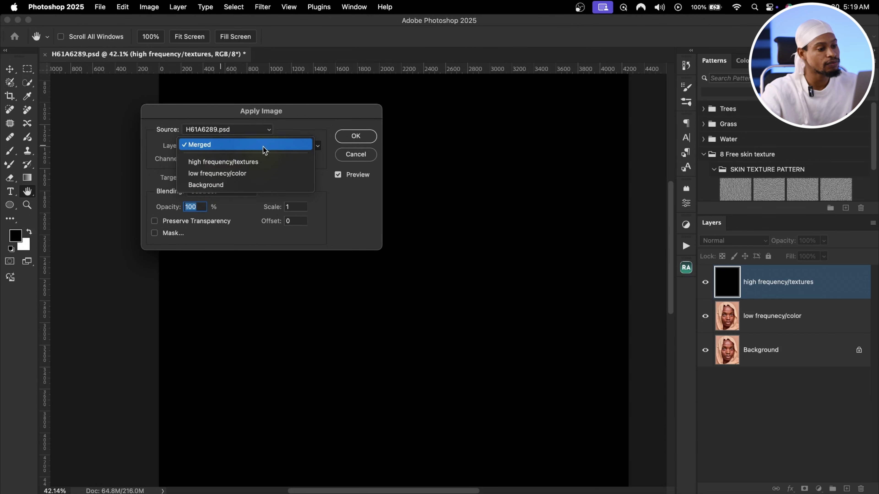
{"action": "left_click", "coordinate": [234, 175]}
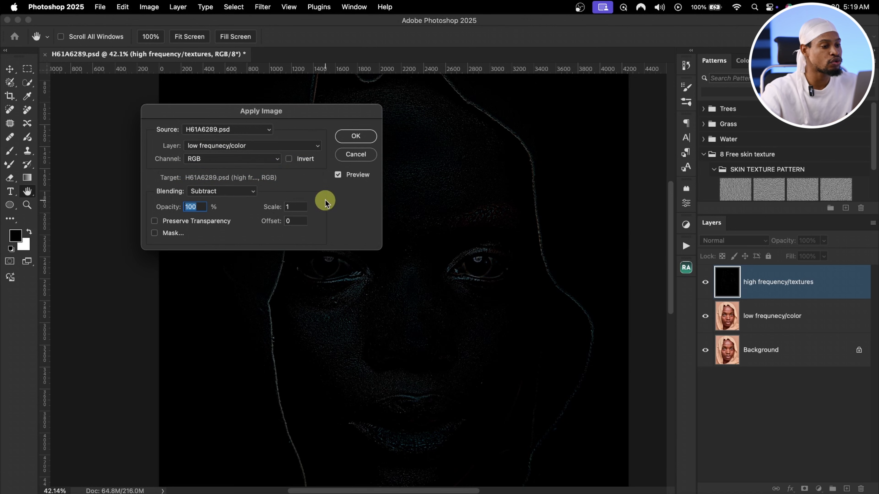
- Set the Apply Image scale to 2 and offset to 128, and apply it to the high frequency/textures layer
{"action": "left_click", "coordinate": [293, 207]}
{"action": "type", "text": "2"}
{"action": "left_click", "coordinate": [294, 221]}
{"action": "type", "text": "12"}
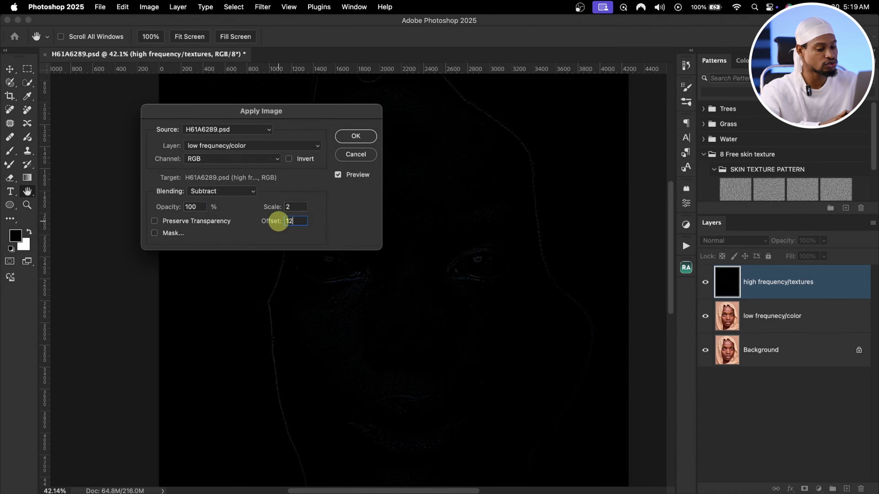
{"action": "type", "text": "8"}
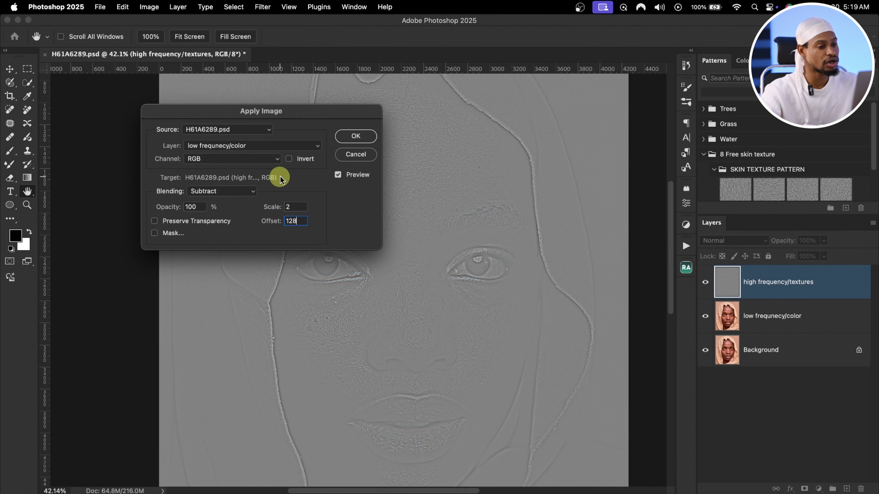
{"action": "left_click", "coordinate": [356, 136]}
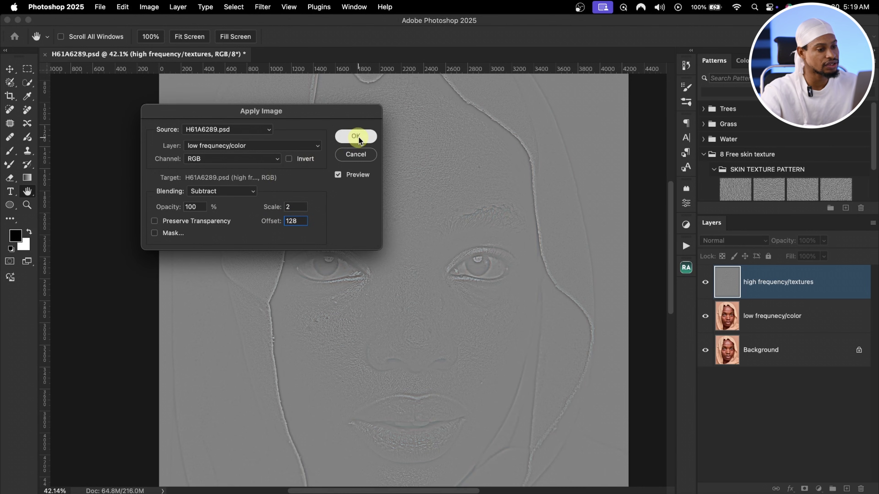
{"action": "key", "text": "z"}
{"action": "left_click_drag", "start_coordinate": [524, 255], "coordinate": [489, 255]}
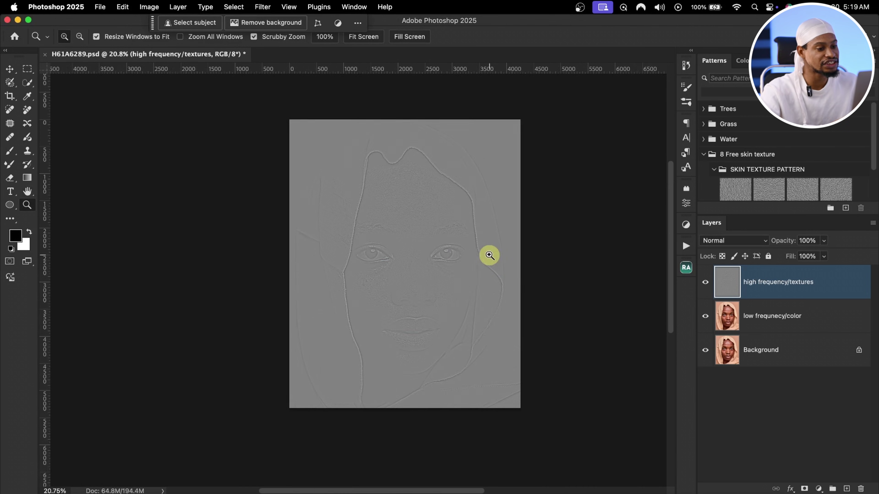
{"action": "left_click_drag", "start_coordinate": [425, 261], "coordinate": [413, 201]}
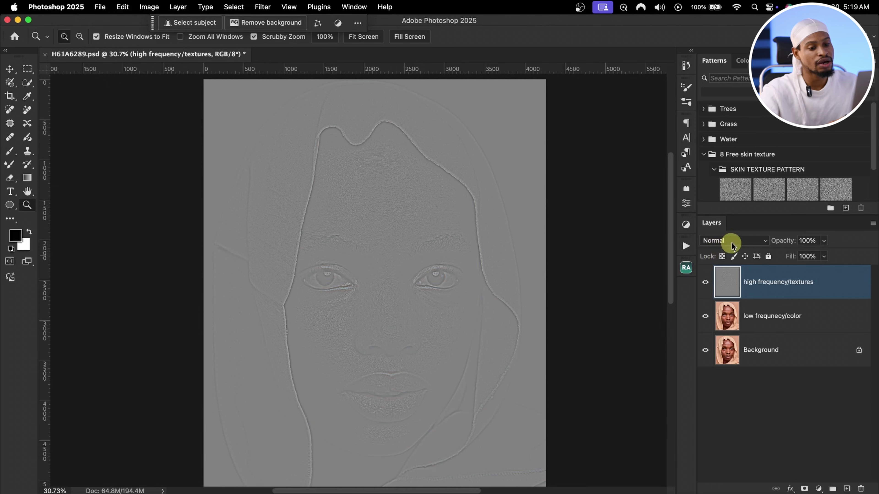
- Set the high frequency/textures layer's blend mode to Linear Light
{"action": "left_click", "coordinate": [740, 240]}
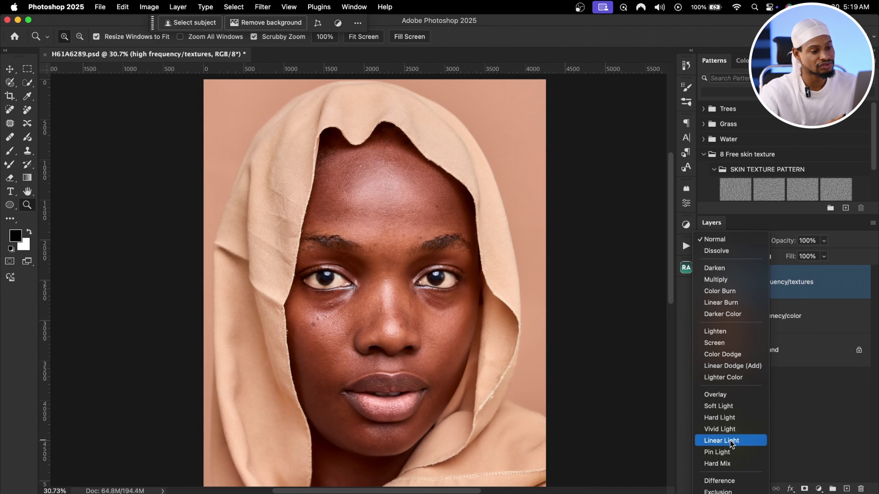
{"action": "left_click", "coordinate": [731, 443]}
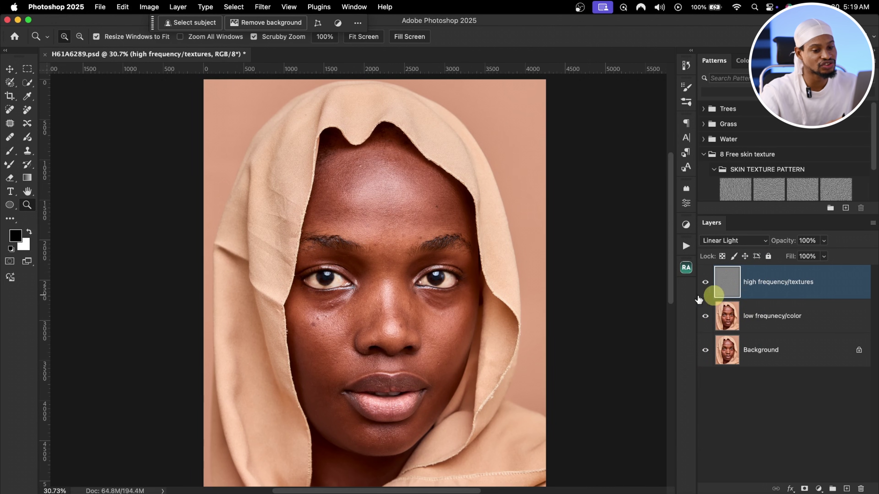
- Inspect the face while toggling the low frequnecy/color and high frequency/textures layers one at a time, and leave both shown
{"action": "left_click", "coordinate": [470, 268]}
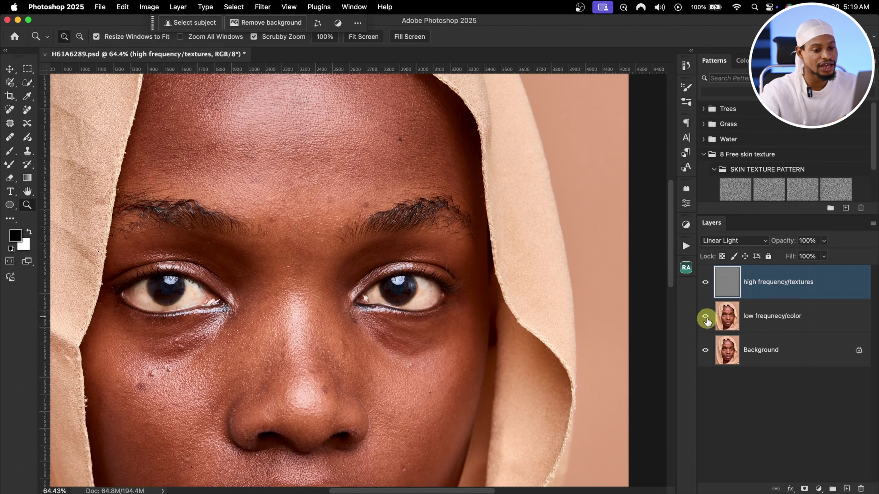
{"action": "left_click_drag", "start_coordinate": [294, 251], "coordinate": [329, 253]}
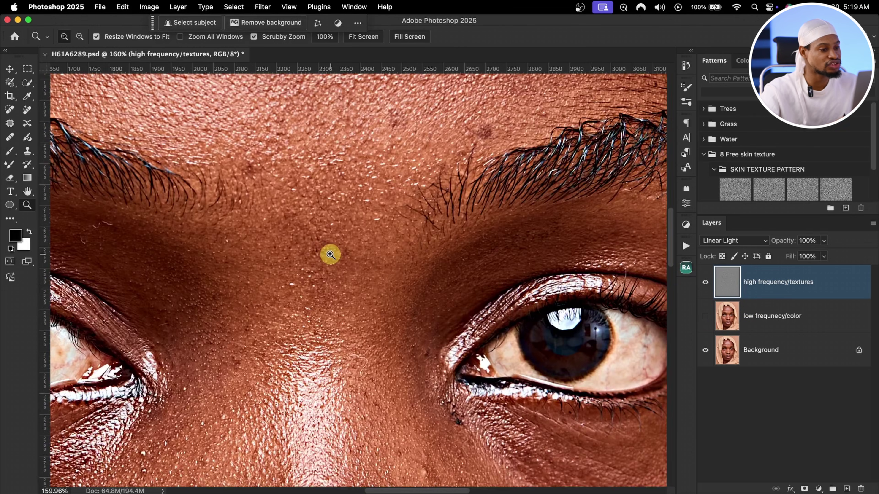
{"action": "left_click_drag", "start_coordinate": [375, 231], "coordinate": [347, 229]}
{"action": "left_click", "coordinate": [705, 316]}
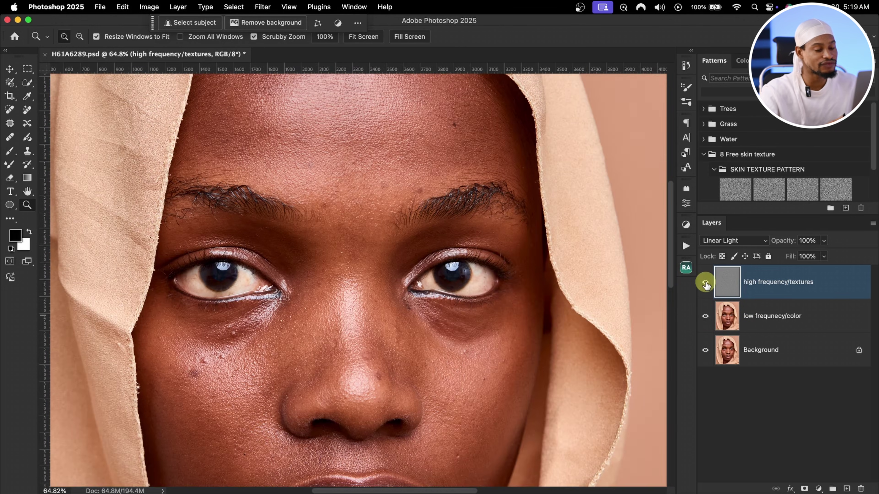
{"action": "left_click", "coordinate": [705, 282]}
{"action": "left_click_drag", "start_coordinate": [470, 220], "coordinate": [445, 217]}
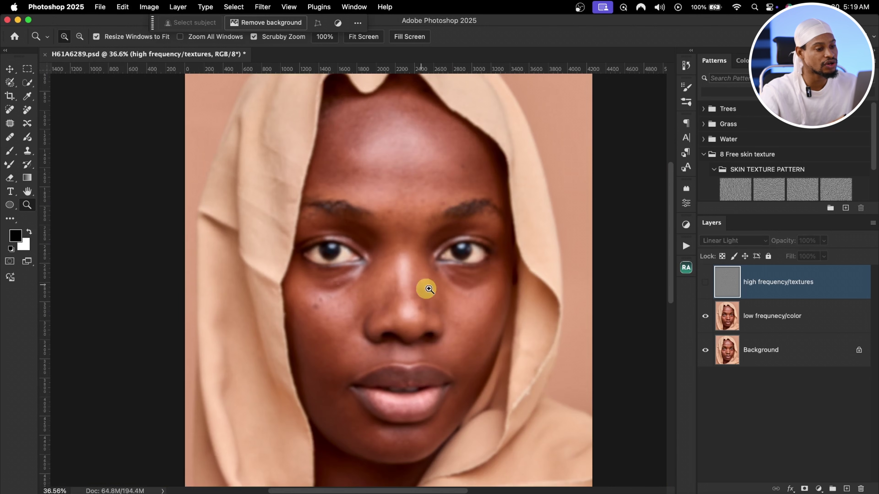
{"action": "left_click", "coordinate": [705, 281]}
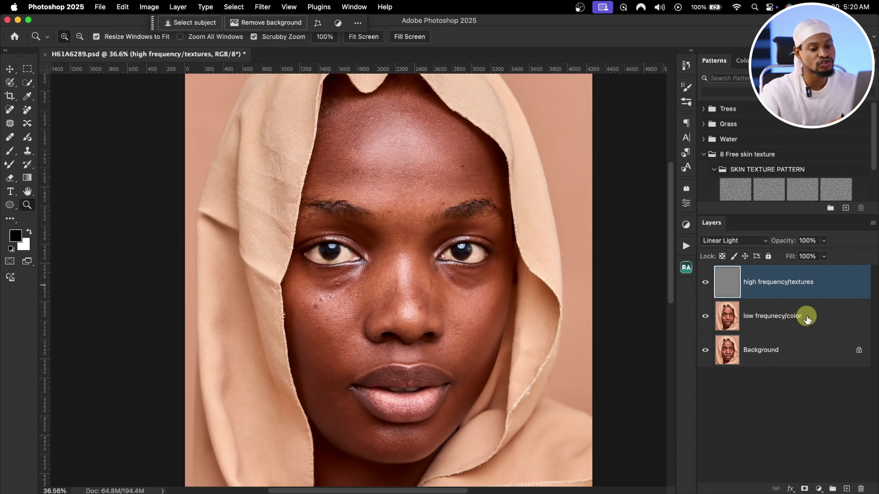
- Group the high frequency/textures and low frequnecy/color layers together
{"action": "left_click", "coordinate": [818, 317]}
{"action": "left_click", "coordinate": [820, 282], "text": "shift"}
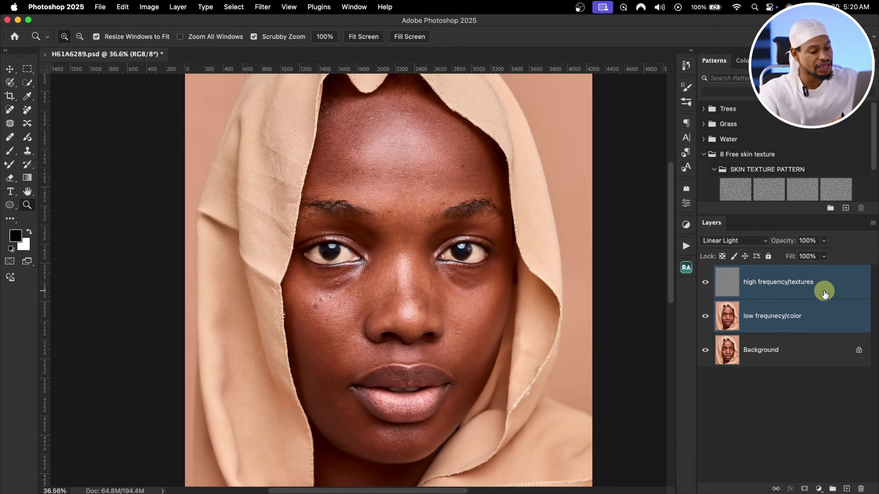
{"action": "key", "text": "super+g"}
- Toggle the frequency separation group to compare the face with the original Background, and leave the group shown
{"action": "left_click", "coordinate": [705, 275]}
{"action": "left_click_drag", "start_coordinate": [431, 263], "coordinate": [463, 258]}
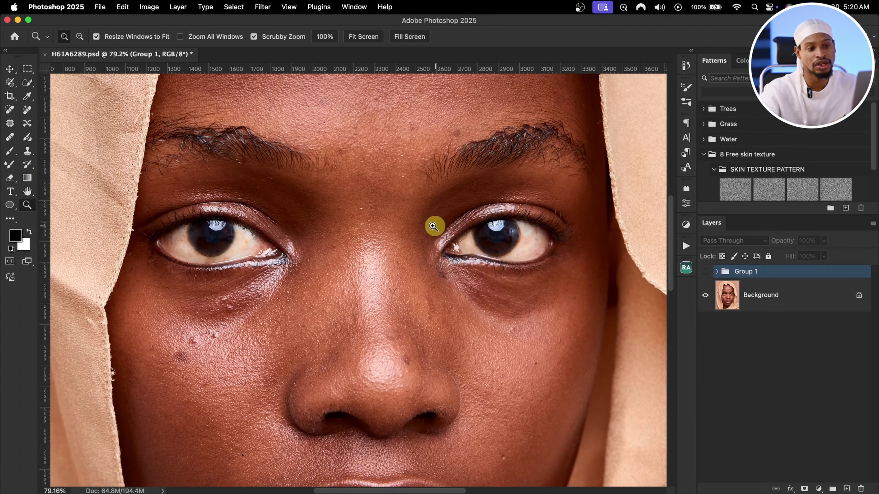
{"action": "left_click", "coordinate": [705, 272]}
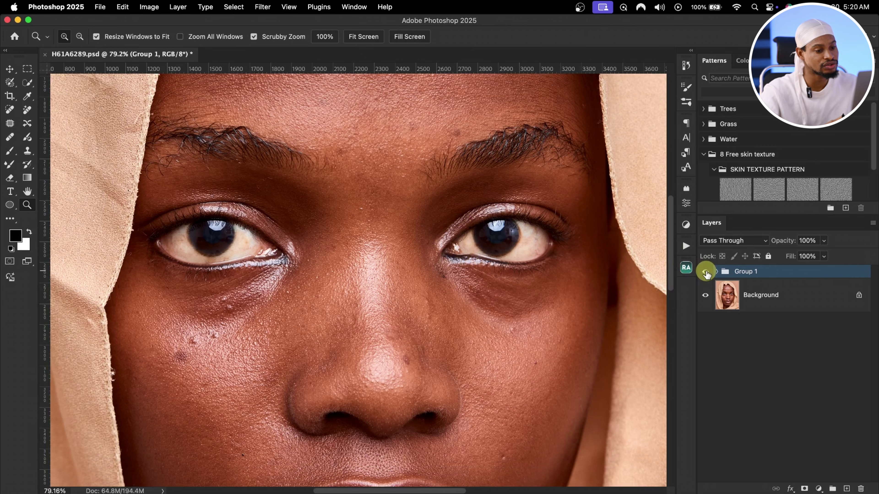
{"action": "left_click", "coordinate": [705, 276]}
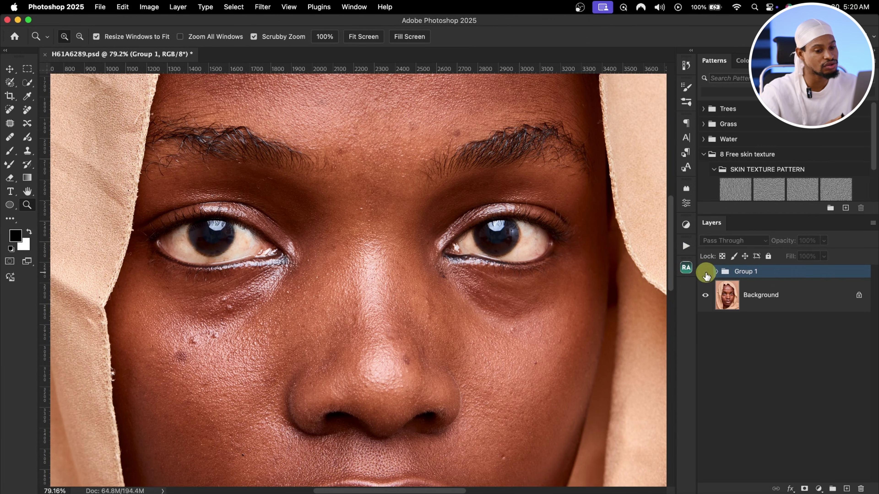
{"action": "left_click", "coordinate": [705, 274]}
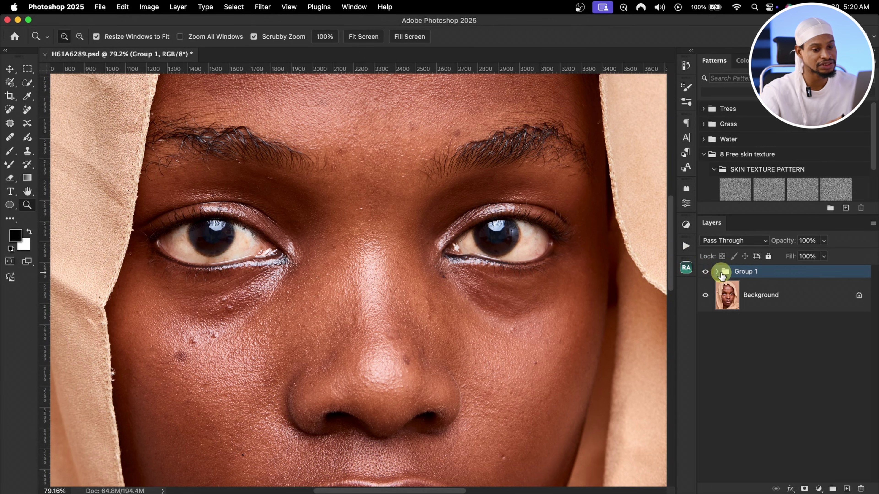
- Expand Group 1 and duplicate the high frequency/textures layer inside it
{"action": "left_click", "coordinate": [717, 272]}
{"action": "left_click", "coordinate": [775, 295]}
{"action": "left_click", "coordinate": [798, 329]}
{"action": "left_click", "coordinate": [799, 307]}
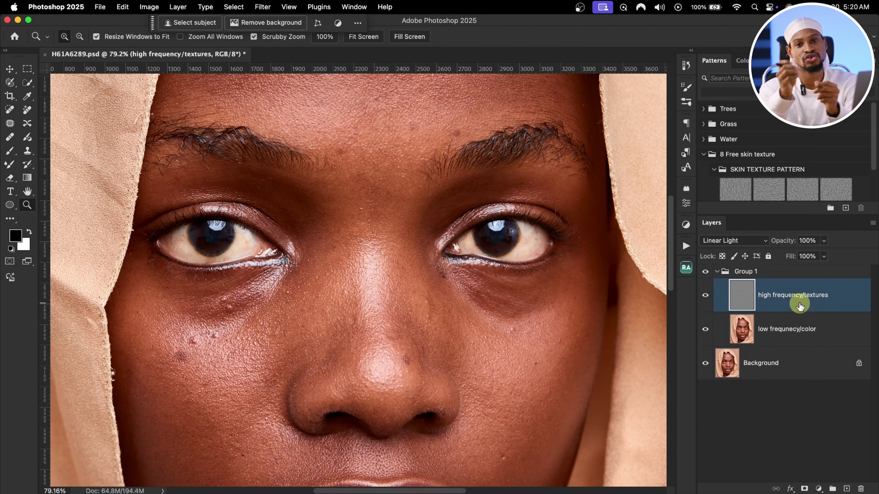
{"action": "scroll", "coordinate": [322, 197], "scroll_direction": "down", "scroll_amount": 5}
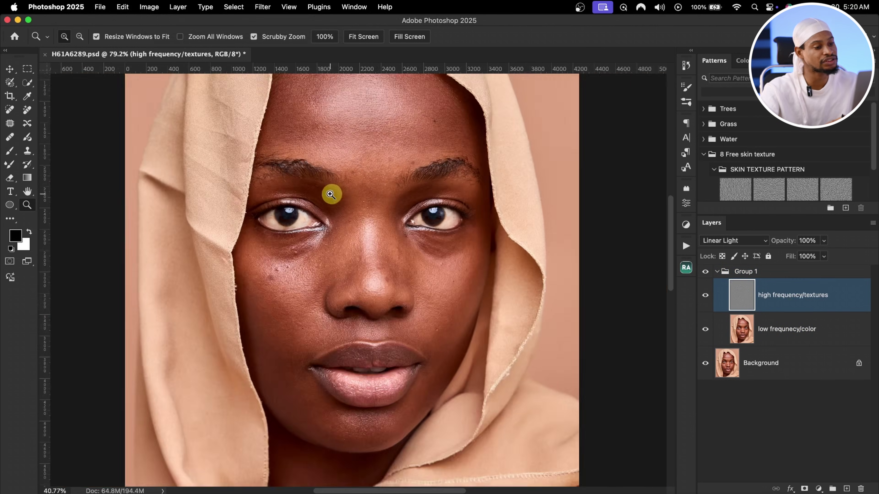
{"action": "scroll", "coordinate": [398, 257], "scroll_direction": "up", "scroll_amount": 2}
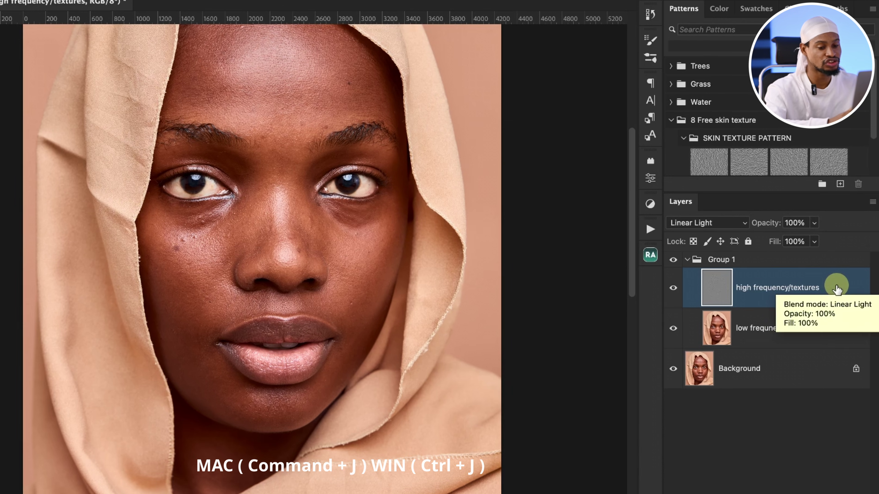
{"action": "key", "text": "ctrl+j"}
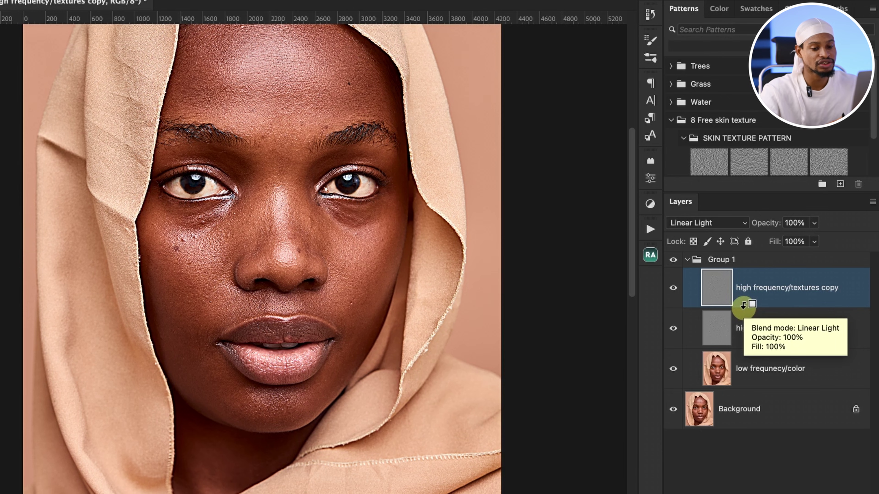
- Clip the high frequency/textures copy to the layer beneath it and set its blend mode to Normal
{"action": "left_click", "coordinate": [743, 304], "text": "alt"}
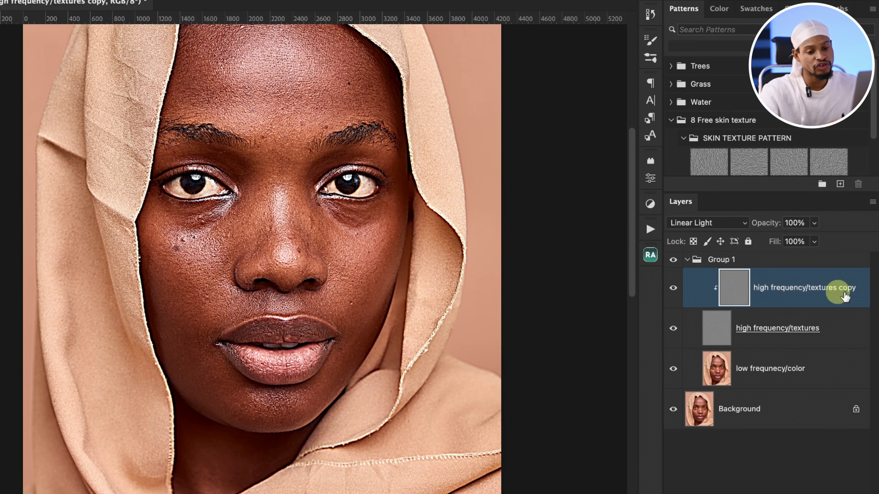
{"action": "left_click", "coordinate": [714, 225]}
{"action": "key", "text": "n"}
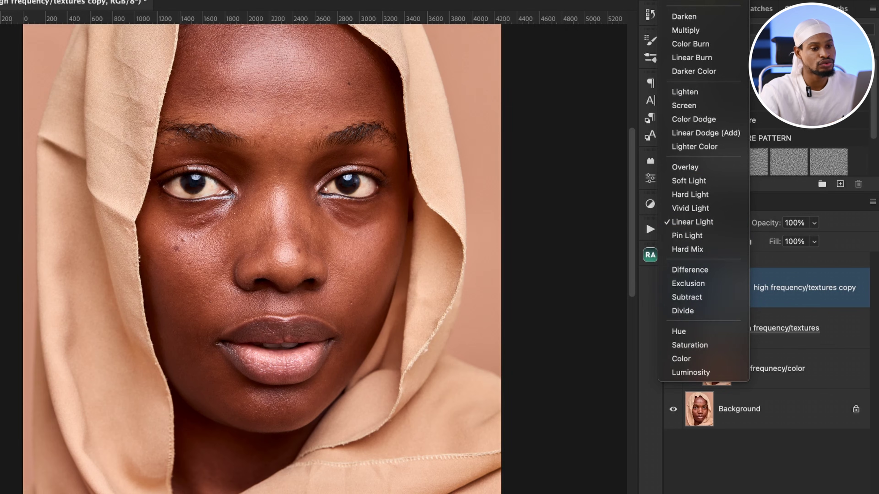
{"action": "key", "text": "Return"}
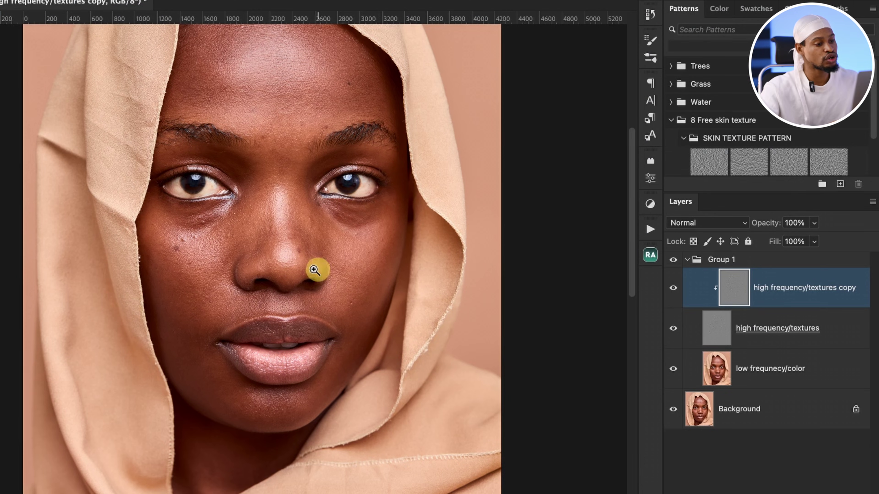
- Add an empty layer directly above low frequnecy/color and name it "brush here"
{"action": "left_click", "coordinate": [330, 263], "text": "alt"}
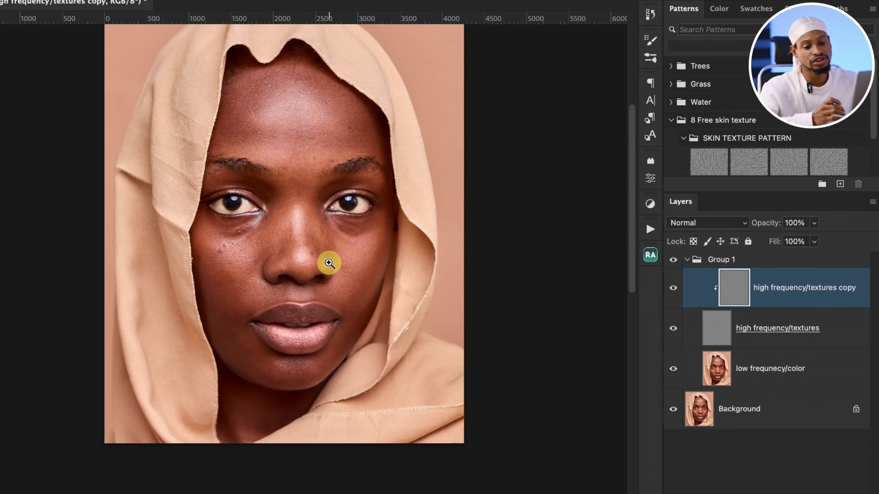
{"action": "left_click", "coordinate": [789, 369]}
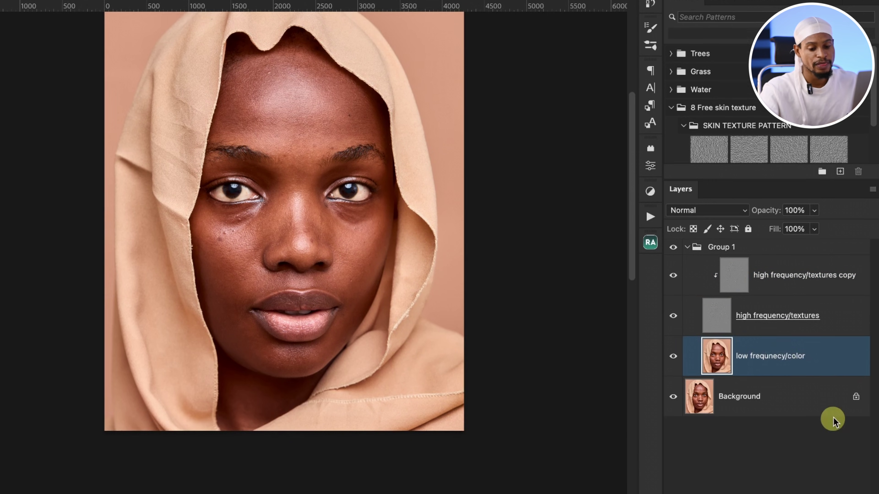
{"action": "left_click", "coordinate": [841, 488]}
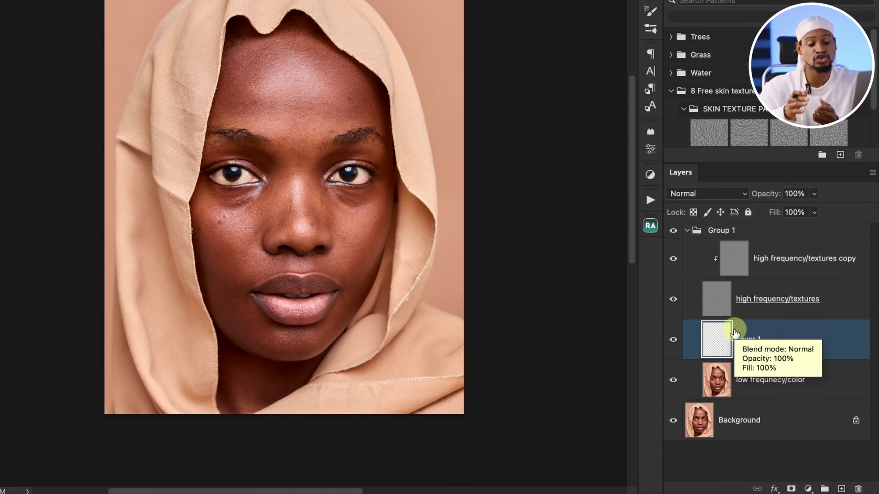
{"action": "double_click", "coordinate": [745, 341]}
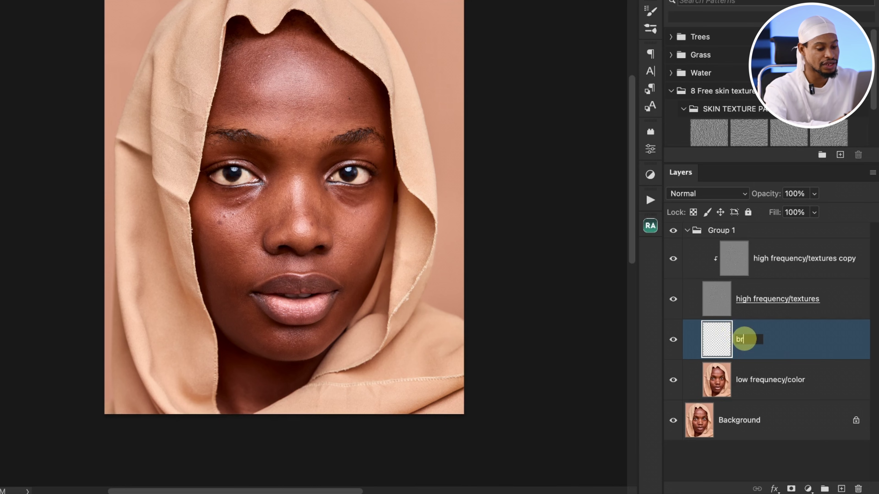
{"action": "key", "text": "Return"}
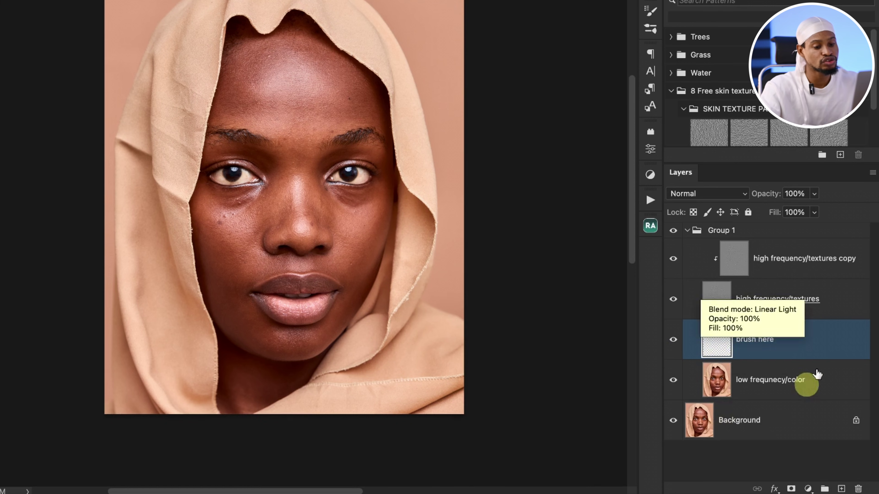
- Select the low frequnecy/color layer and examine the skin on the forehead and face up close
{"action": "left_click", "coordinate": [807, 380]}
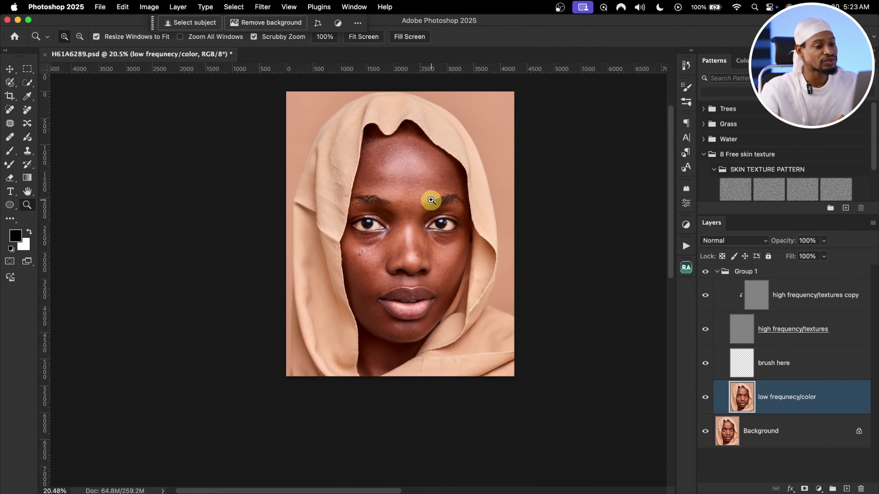
{"action": "left_click_drag", "start_coordinate": [345, 144], "coordinate": [421, 151]}
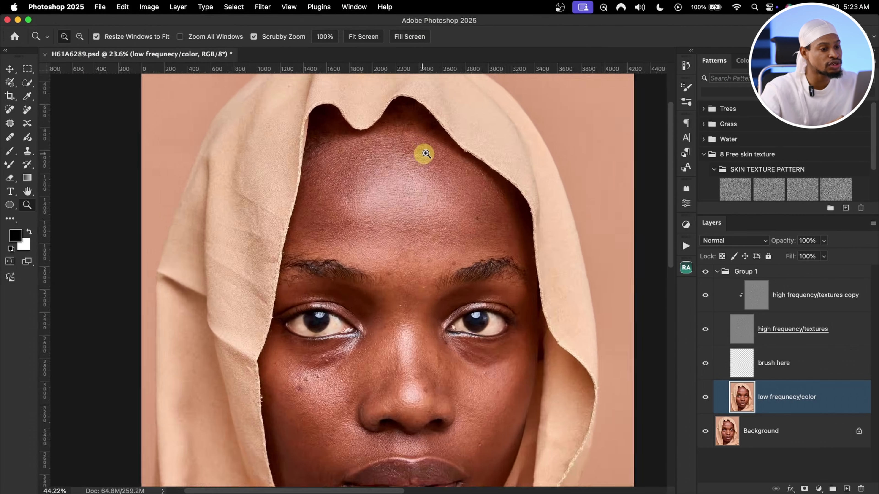
{"action": "left_click_drag", "start_coordinate": [490, 216], "coordinate": [472, 216]}
{"action": "left_click_drag", "start_coordinate": [338, 435], "coordinate": [337, 392]}
{"action": "left_click_drag", "start_coordinate": [408, 363], "coordinate": [384, 363]}
{"action": "mouse_move", "coordinate": [434, 173]}
{"action": "left_mouse_down"}
{"action": "mouse_move", "coordinate": [426, 181]}
{"action": "mouse_move", "coordinate": [457, 190]}
{"action": "mouse_move", "coordinate": [434, 189]}
{"action": "left_mouse_up"}
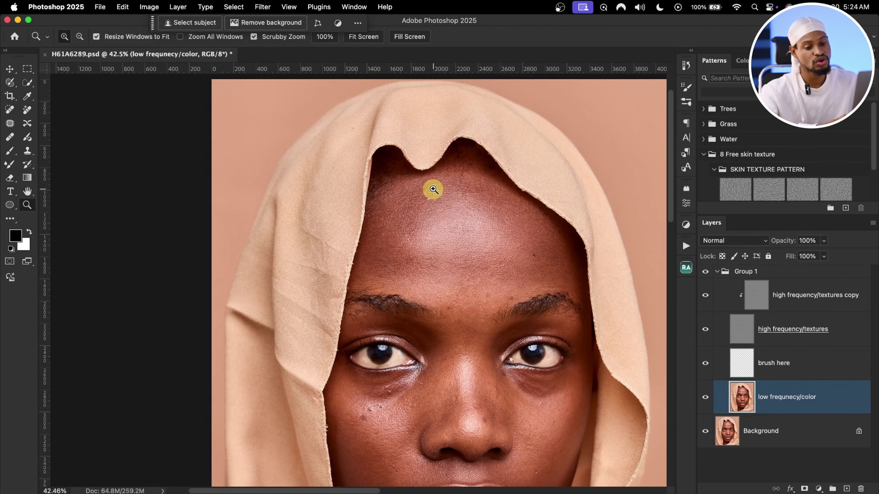
- Activate the Clone Stamp tool on the high frequency/textures copy layer, check its brush and mode, and keep sampling on Current Layer
{"action": "left_click", "coordinate": [758, 296]}
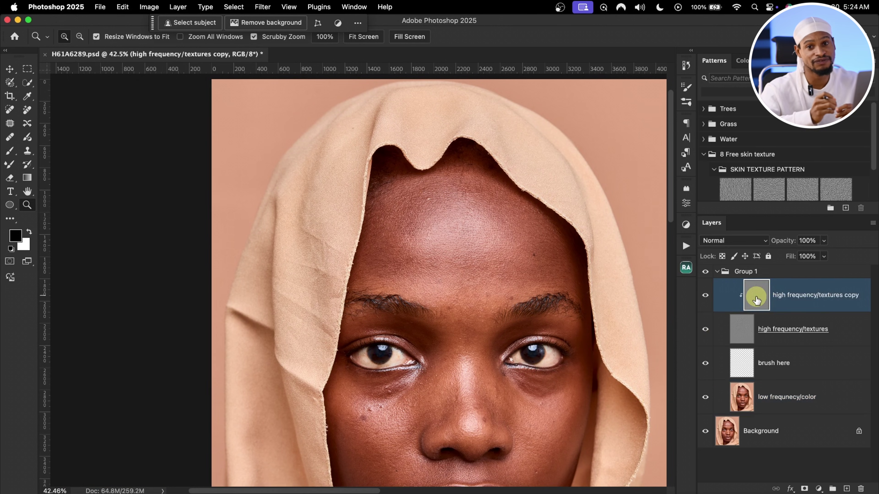
{"action": "left_click_drag", "start_coordinate": [588, 142], "coordinate": [618, 147]}
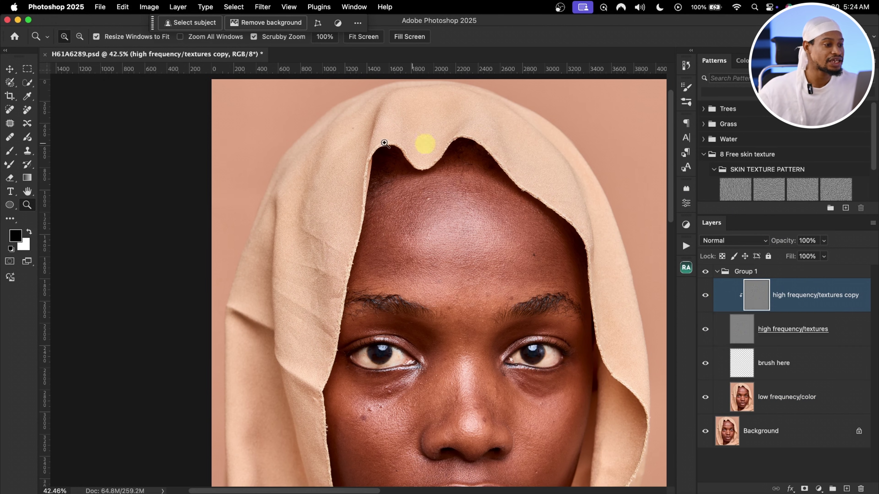
{"action": "left_click", "coordinate": [27, 150]}
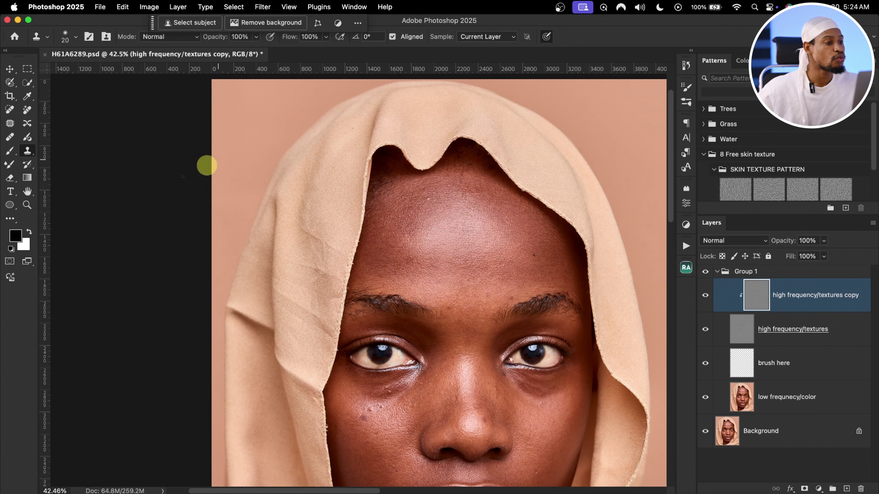
{"action": "left_click", "coordinate": [71, 36]}
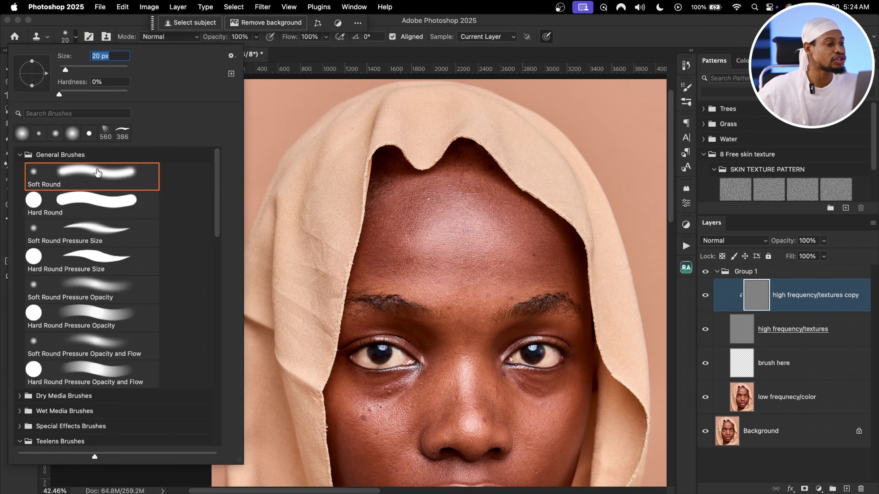
{"action": "left_click", "coordinate": [182, 37]}
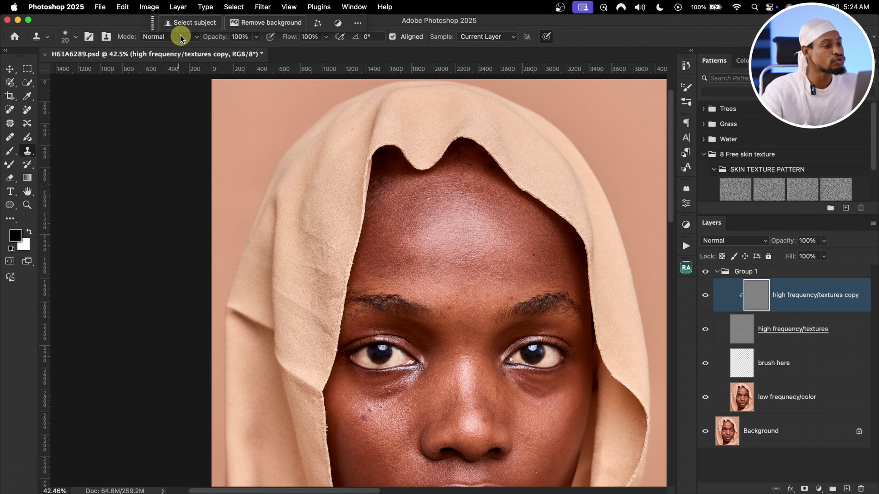
{"action": "left_click", "coordinate": [179, 37]}
{"action": "left_click", "coordinate": [179, 37]}
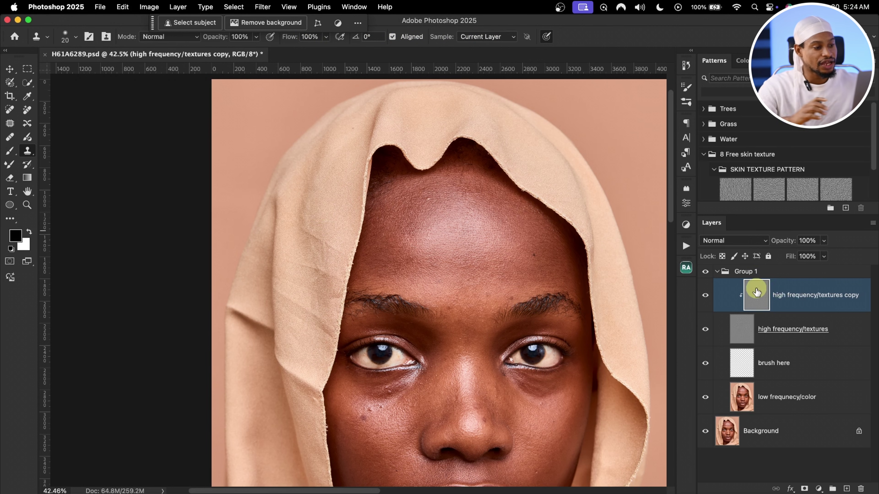
{"action": "left_click", "coordinate": [497, 36]}
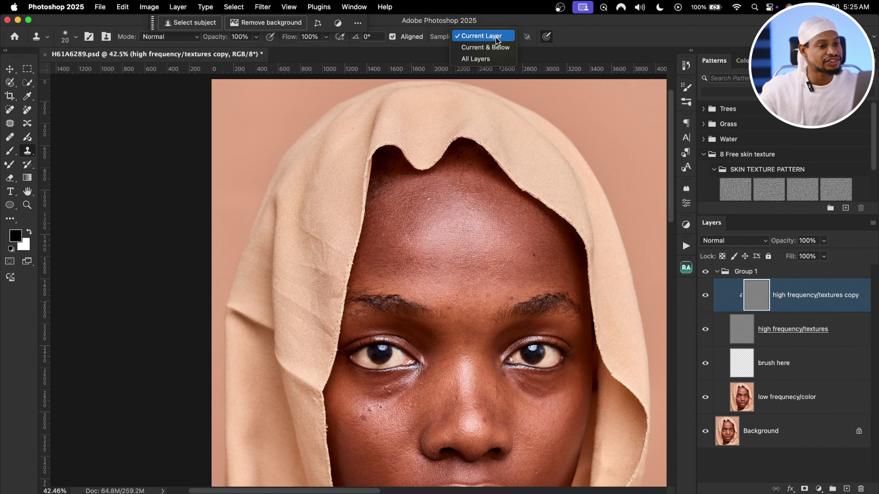
{"action": "left_click", "coordinate": [489, 36]}
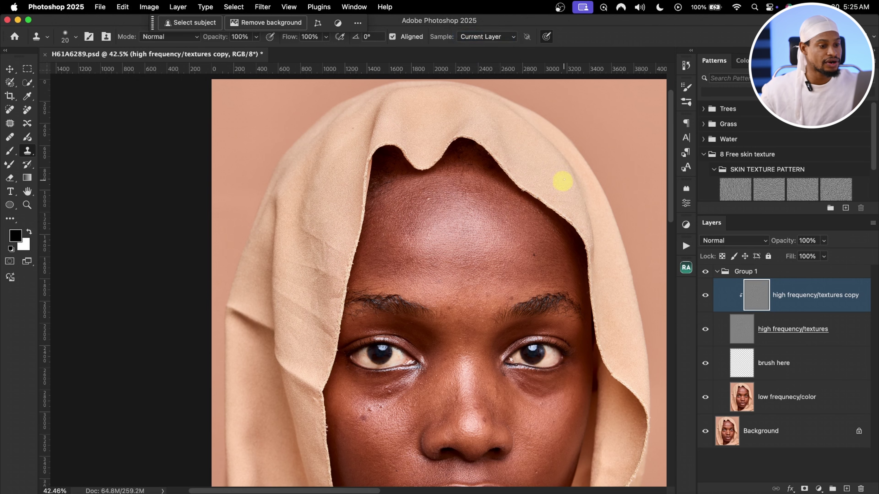
- Use the Clone Stamp on the high frequency/textures copy layer to sample clean skin texture below the subject's right eye
{"action": "key", "text": "z"}
{"action": "left_click", "coordinate": [502, 242]}
{"action": "left_click", "coordinate": [27, 150]}
{"action": "left_click", "coordinate": [256, 107], "text": "alt"}
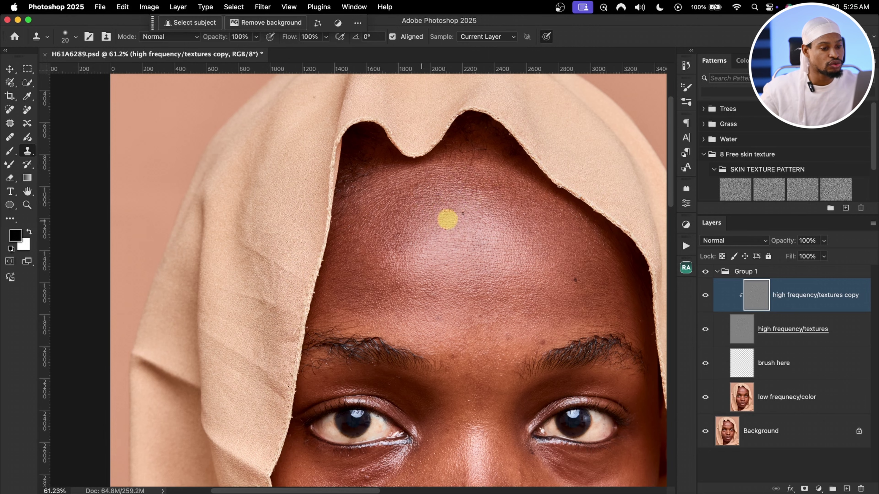
{"action": "mouse_move", "coordinate": [467, 266]}
{"action": "left_mouse_down"}
{"action": "mouse_move", "coordinate": [470, 189]}
{"action": "mouse_move", "coordinate": [520, 59]}
{"action": "mouse_move", "coordinate": [534, 49]}
{"action": "left_mouse_up"}
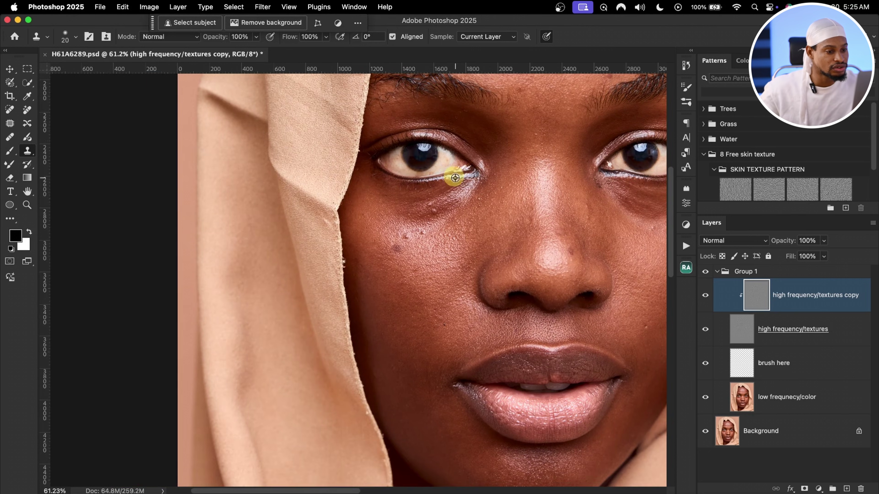
{"action": "left_click", "coordinate": [443, 210], "text": "alt"}
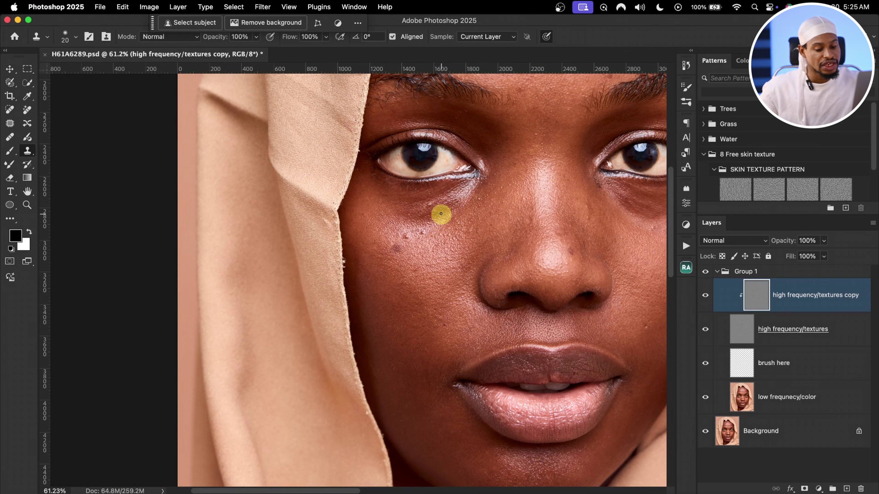
- Clone clean texture over the small spots on the subject's right cheek and above the left eyebrow with a 35 px brush
{"action": "key", "text": "bracketright"}
{"action": "key", "text": "bracketright"}
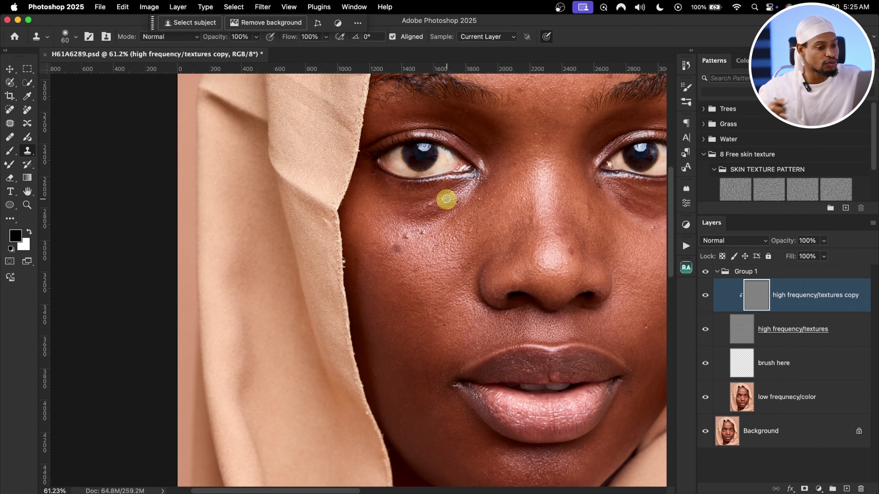
{"action": "key", "text": "bracketleft"}
{"action": "key", "text": "bracketleft"}
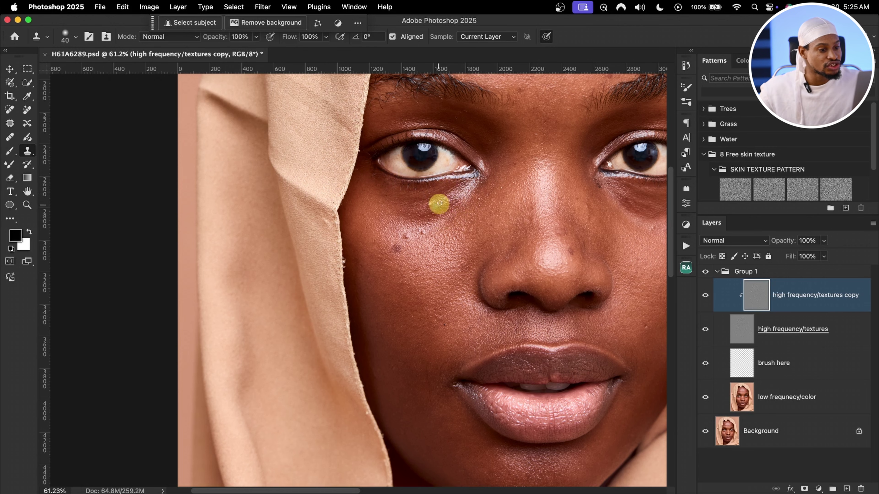
{"action": "key", "text": "z"}
{"action": "left_click_drag", "start_coordinate": [430, 202], "coordinate": [455, 198]}
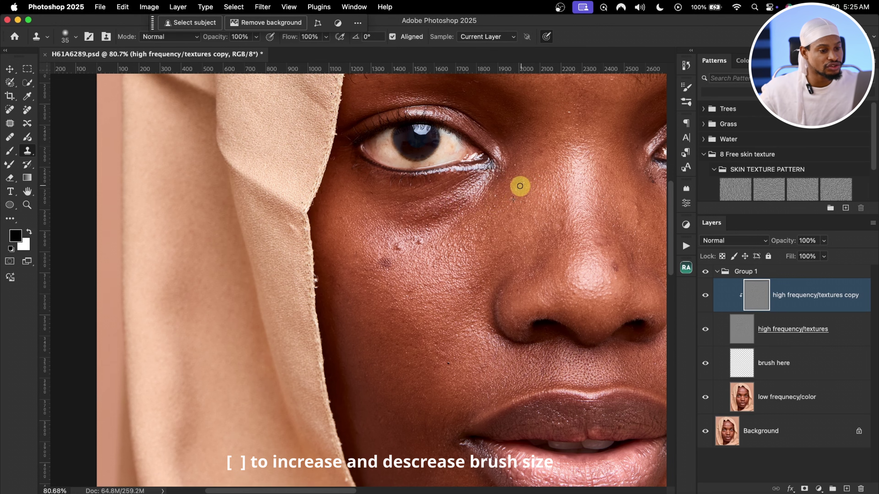
{"action": "mouse_move", "coordinate": [421, 242]}
{"action": "left_mouse_down"}
{"action": "mouse_move", "coordinate": [416, 267]}
{"action": "mouse_move", "coordinate": [417, 251]}
{"action": "mouse_move", "coordinate": [399, 245]}
{"action": "mouse_move", "coordinate": [424, 265]}
{"action": "mouse_move", "coordinate": [397, 247]}
{"action": "mouse_move", "coordinate": [415, 250]}
{"action": "mouse_move", "coordinate": [447, 330]}
{"action": "mouse_move", "coordinate": [435, 395]}
{"action": "left_mouse_up"}
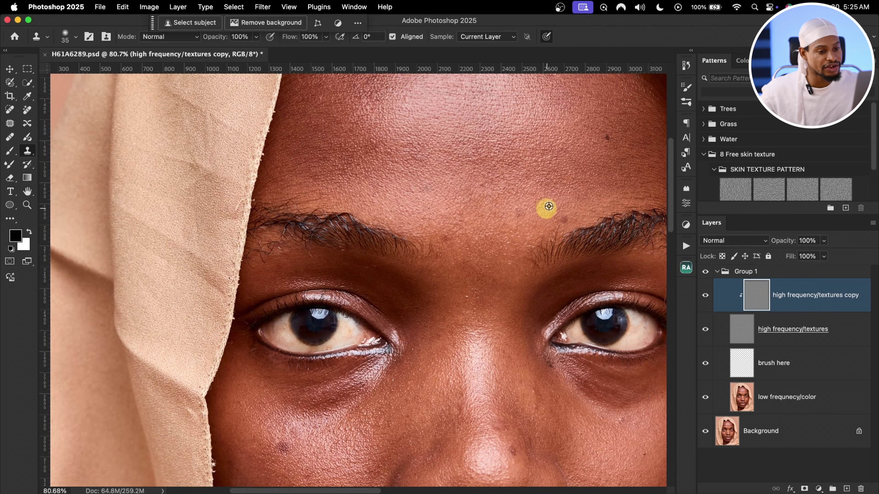
{"action": "mouse_move", "coordinate": [563, 222]}
{"action": "left_mouse_down"}
{"action": "mouse_move", "coordinate": [573, 205]}
{"action": "mouse_move", "coordinate": [513, 218]}
{"action": "mouse_move", "coordinate": [524, 210]}
{"action": "mouse_move", "coordinate": [567, 220]}
{"action": "left_mouse_up"}
- Clone clean texture over the small blemishes on the subject's left cheek and the skin around the mouth
{"action": "scroll", "coordinate": [530, 205], "scroll_direction": "down", "scroll_amount": 10}
{"action": "scroll", "coordinate": [529, 206], "scroll_direction": "right", "scroll_amount": 5}
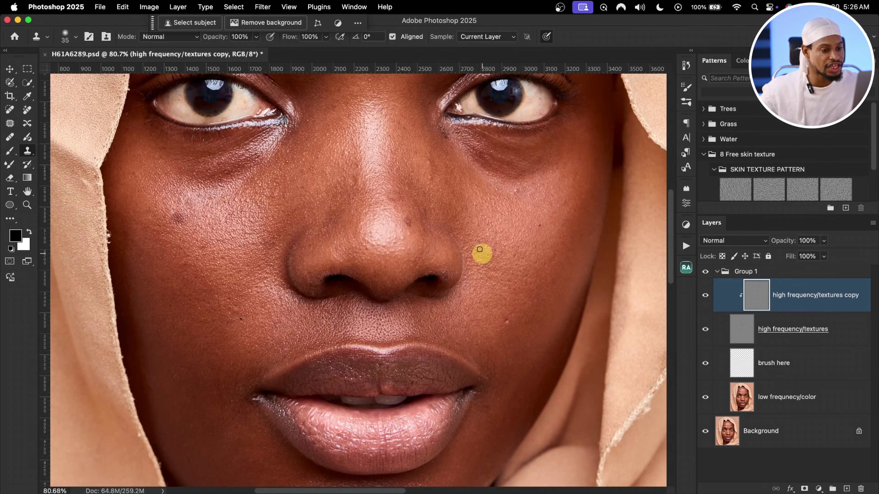
{"action": "mouse_move", "coordinate": [529, 182]}
{"action": "left_mouse_down"}
{"action": "mouse_move", "coordinate": [498, 229]}
{"action": "mouse_move", "coordinate": [537, 222]}
{"action": "left_mouse_up"}
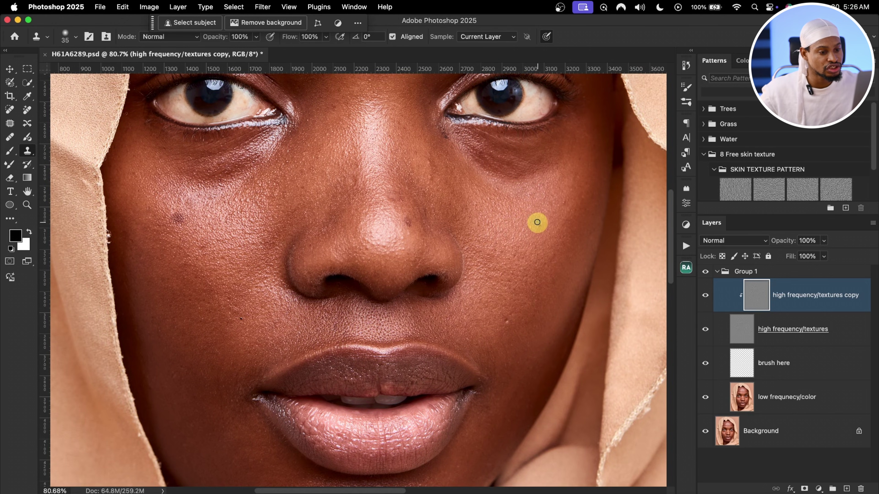
{"action": "scroll", "coordinate": [436, 232], "scroll_direction": "down", "scroll_amount": 8}
{"action": "scroll", "coordinate": [435, 231], "scroll_direction": "left", "scroll_amount": 6}
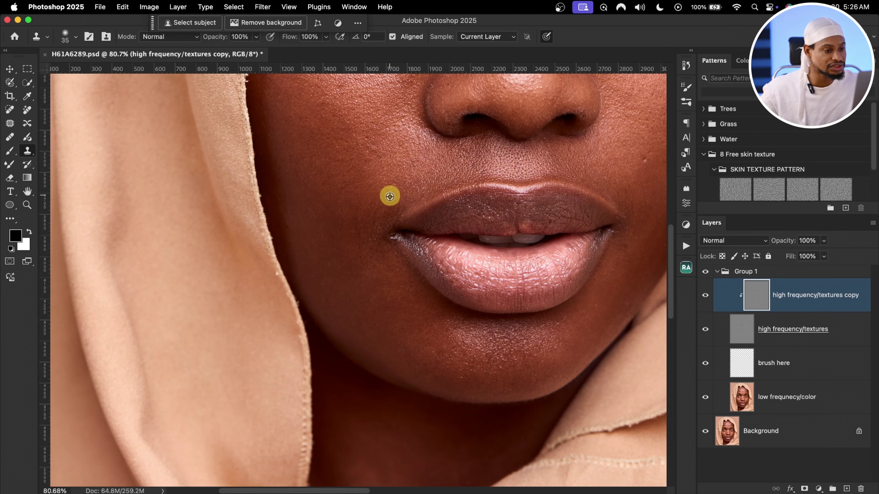
{"action": "scroll", "coordinate": [357, 232], "scroll_direction": "down", "scroll_amount": 5}
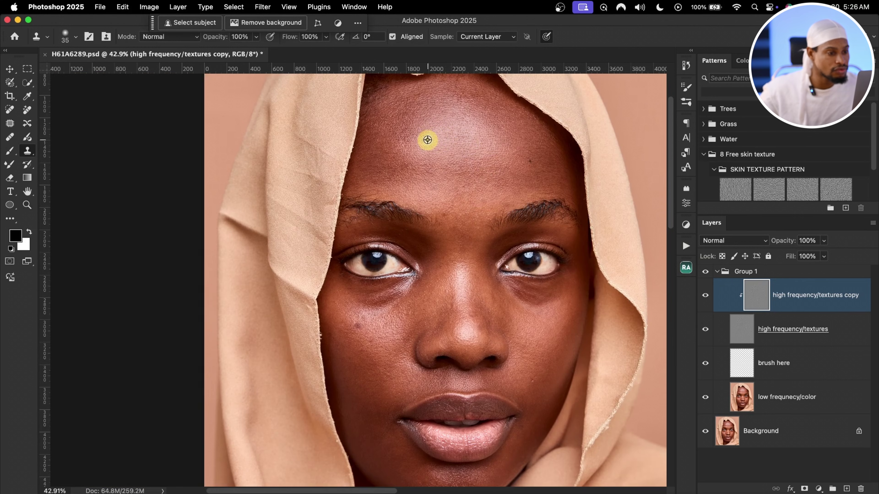
- Compare the skin before and after the texture retouch by toggling the high frequency/textures copy layer's visibility
{"action": "left_click", "coordinate": [705, 297]}
{"action": "left_click", "coordinate": [704, 297]}
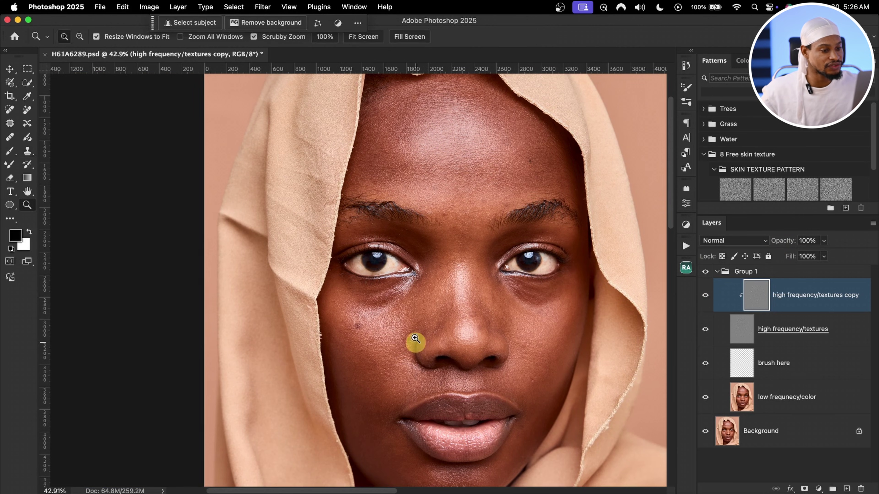
{"action": "scroll", "coordinate": [418, 310], "scroll_direction": "up", "scroll_amount": 5}
{"action": "left_click", "coordinate": [705, 295]}
{"action": "left_click", "coordinate": [705, 295]}
{"action": "key", "text": "z"}
{"action": "left_click_drag", "start_coordinate": [598, 294], "coordinate": [475, 274]}
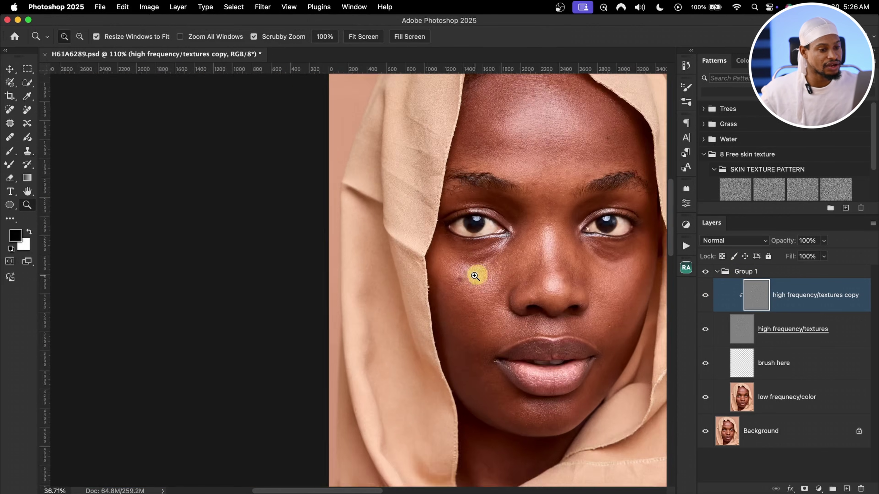
{"action": "left_click_drag", "start_coordinate": [481, 190], "coordinate": [524, 176]}
{"action": "key", "text": "s"}
{"action": "left_click", "coordinate": [704, 295]}
{"action": "left_click", "coordinate": [704, 295]}
- Activate the Mixer Brush with the Soft Round tip at 300 px and 0% hardness
{"action": "scroll", "coordinate": [519, 314], "scroll_direction": "down", "scroll_amount": 8}
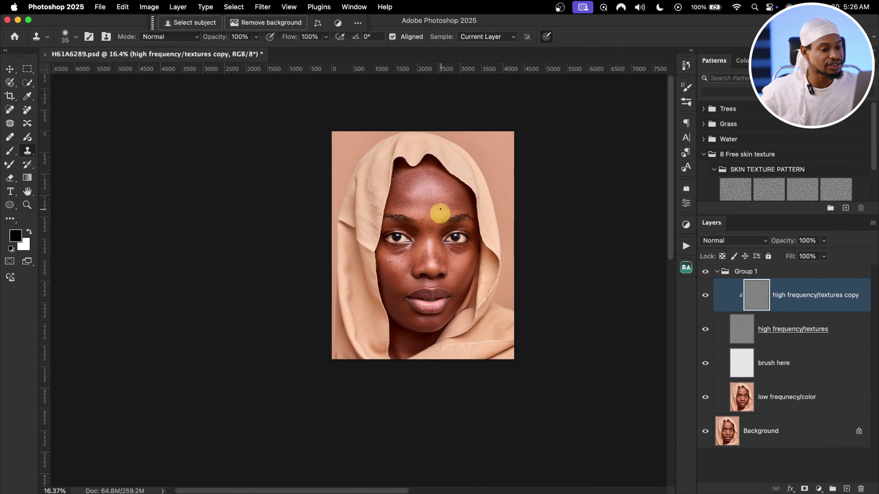
{"action": "scroll", "coordinate": [436, 190], "scroll_direction": "up", "scroll_amount": 3}
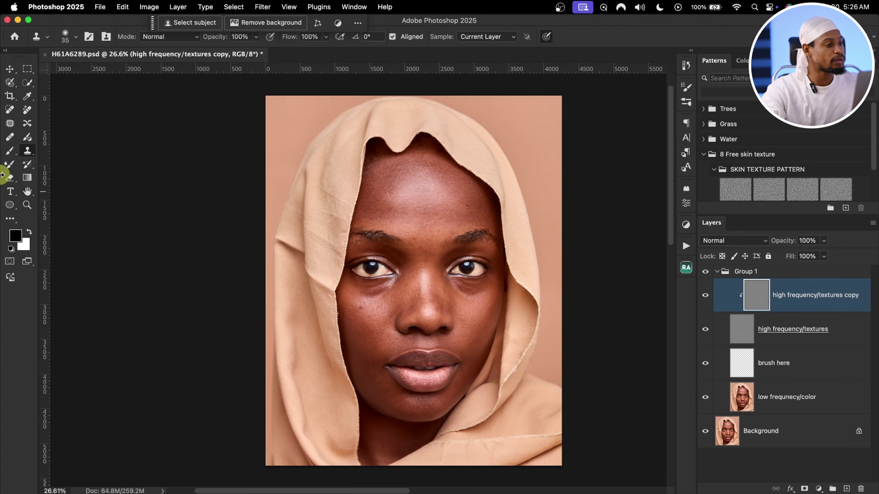
{"action": "left_click", "coordinate": [10, 166]}
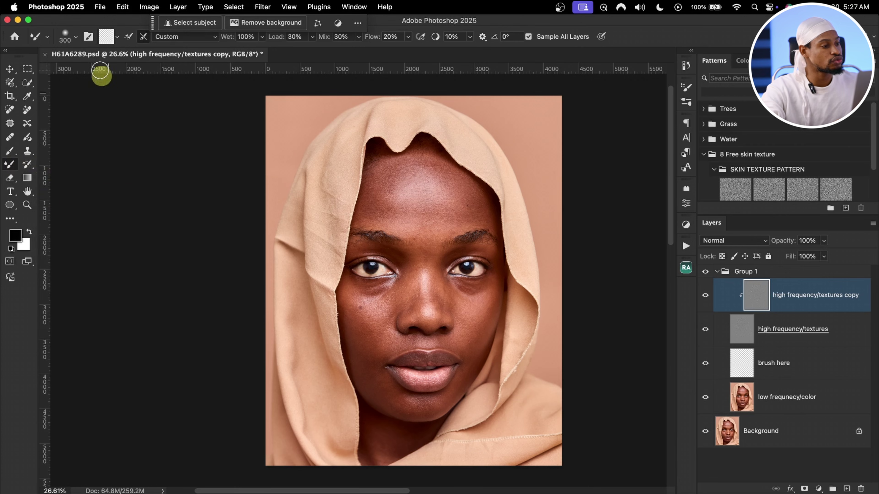
{"action": "left_click", "coordinate": [76, 37]}
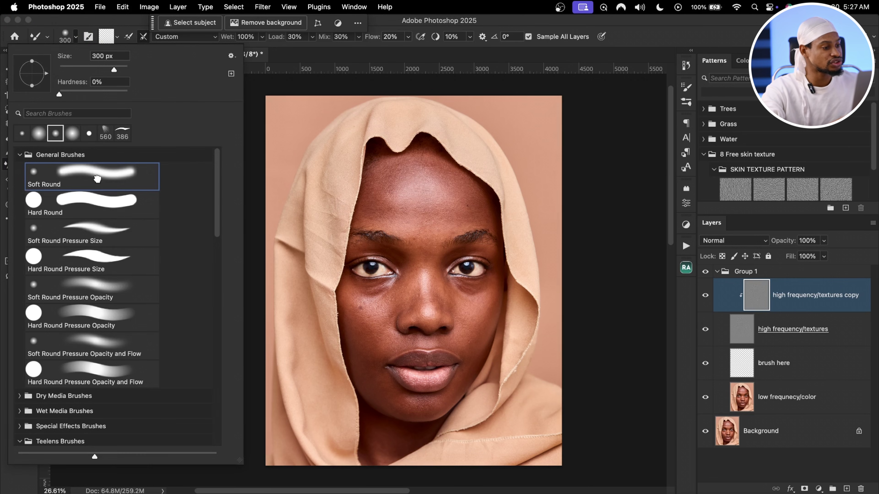
{"action": "double_click", "coordinate": [98, 178]}
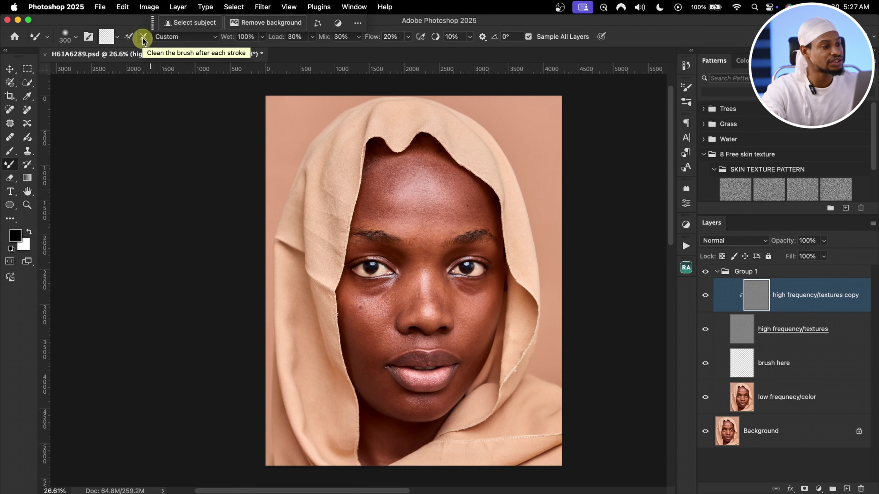
- Clean the Mixer Brush of loaded color and set its Wet value to 30%
{"action": "left_click", "coordinate": [117, 37]}
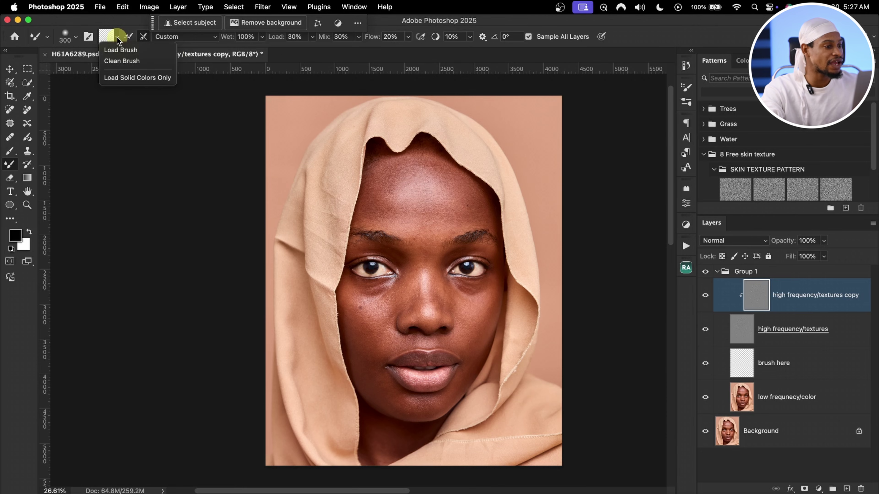
{"action": "left_click", "coordinate": [122, 61]}
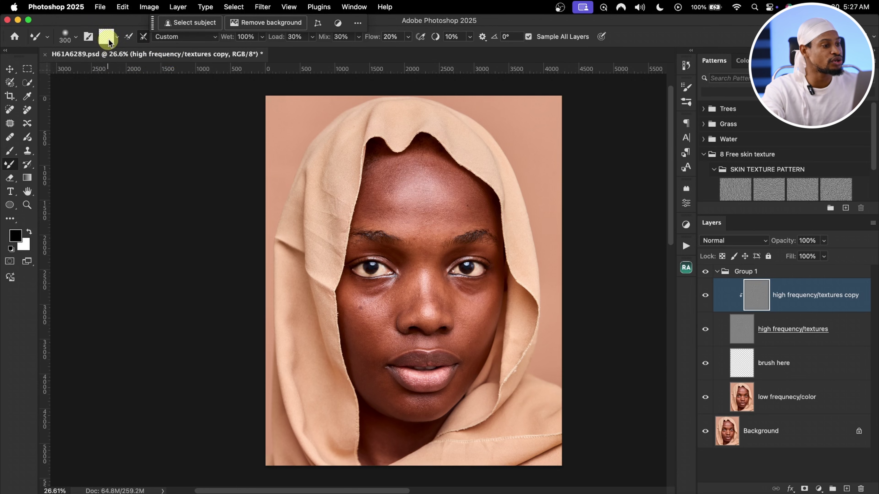
{"action": "left_click", "coordinate": [253, 37]}
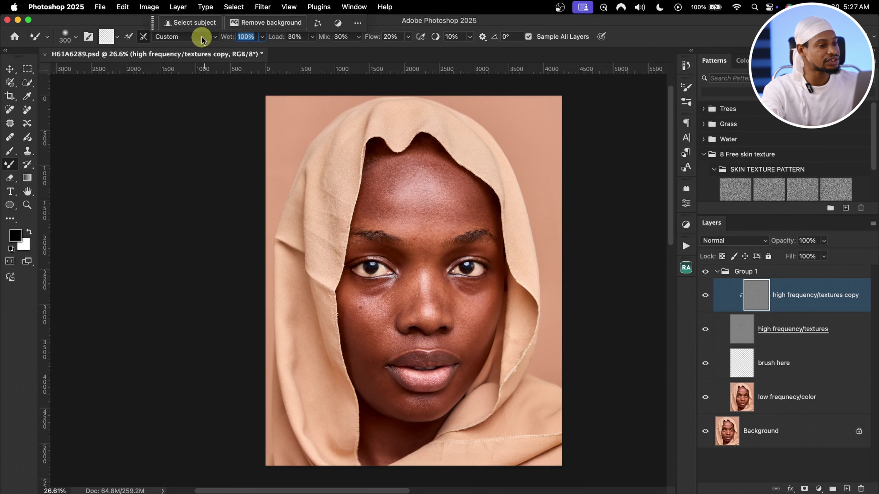
{"action": "type", "text": "30"}
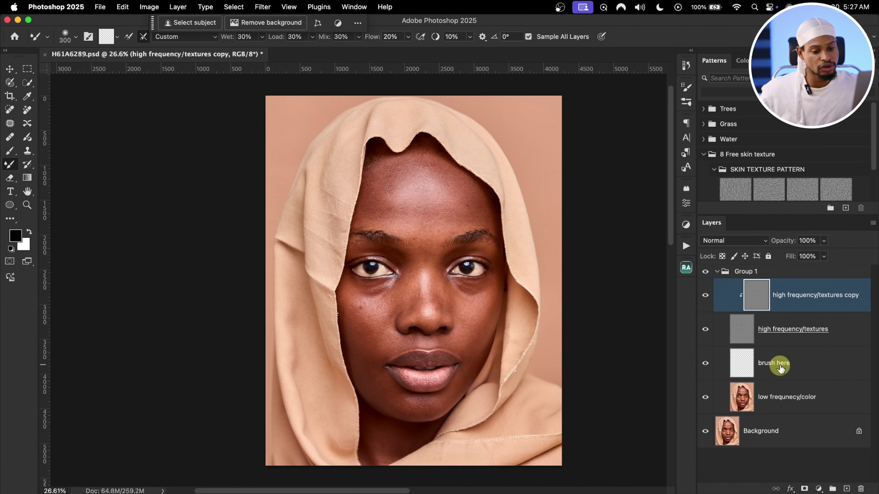
- Make the empty brush here layer the painting target and keep Sample All Layers enabled for the Mixer Brush
{"action": "left_click", "coordinate": [748, 370]}
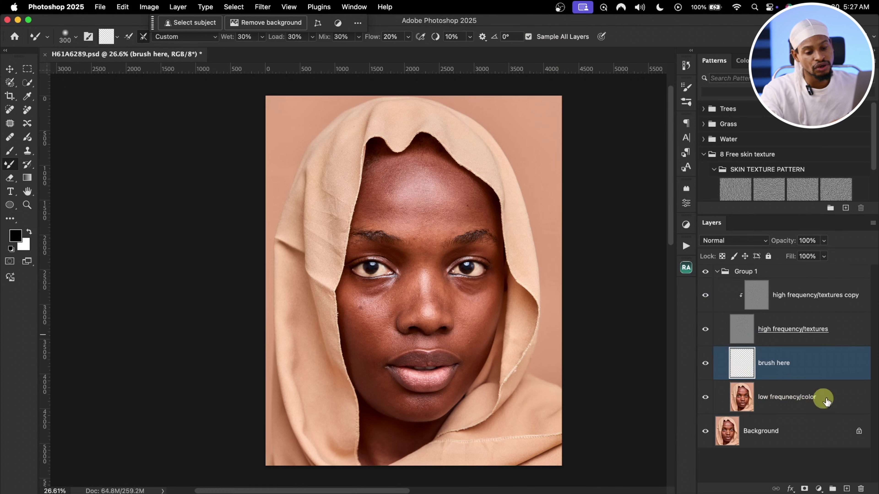
{"action": "left_click", "coordinate": [538, 37]}
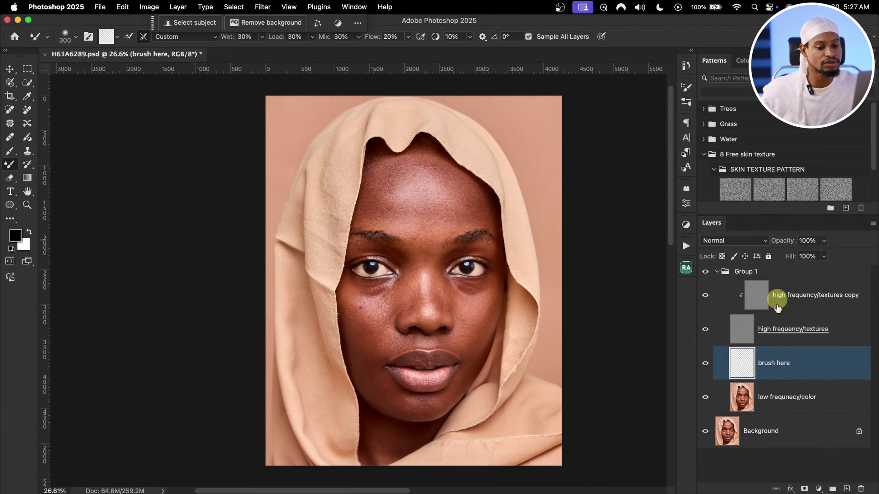
{"action": "left_click", "coordinate": [741, 384]}
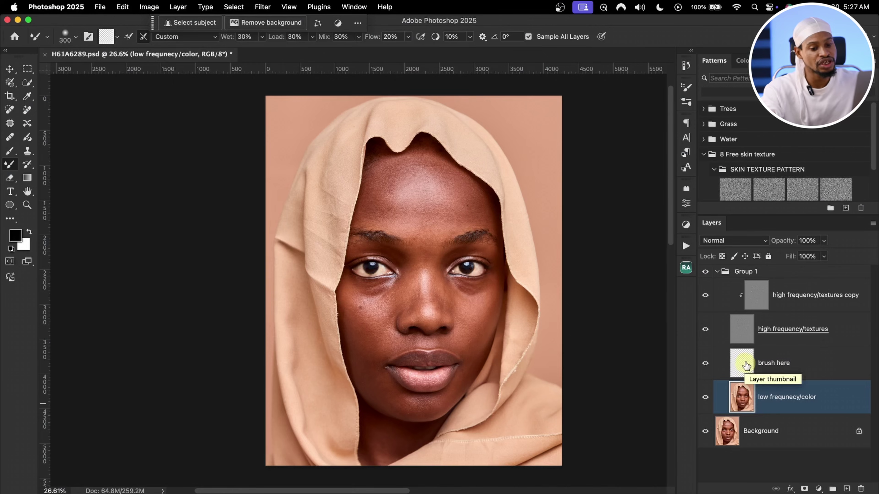
{"action": "left_click", "coordinate": [746, 362]}
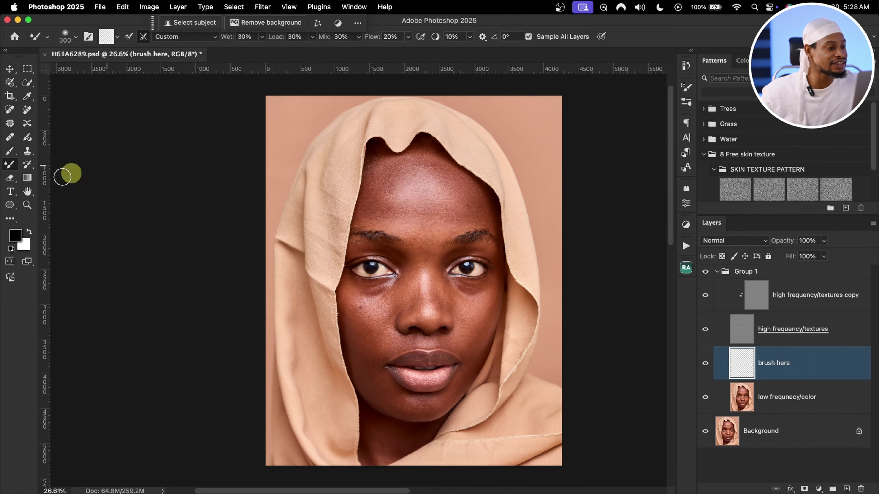
{"action": "key", "text": "Delete"}
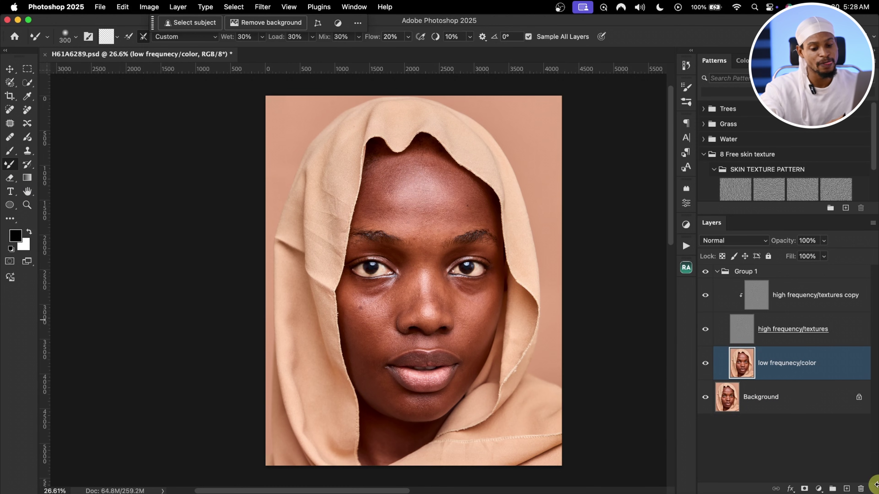
{"action": "left_click", "coordinate": [846, 488]}
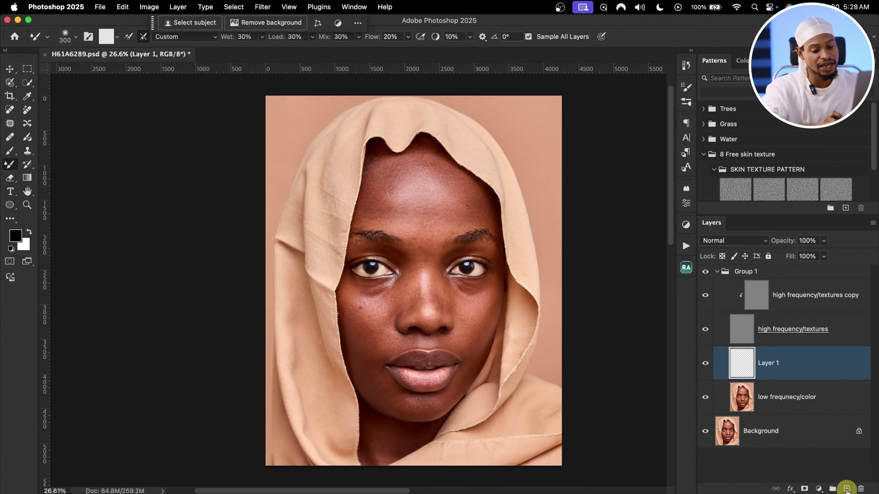
{"action": "key", "text": "super+z"}
{"action": "key", "text": "super+z"}
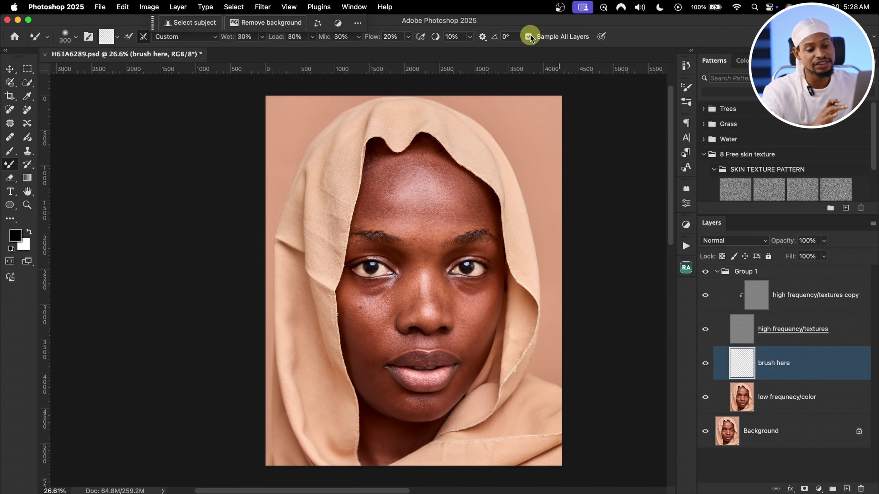
- Hide the high frequency/textures layer, compare the face with and without it, and leave only the blurred color showing
{"action": "left_click", "coordinate": [705, 329]}
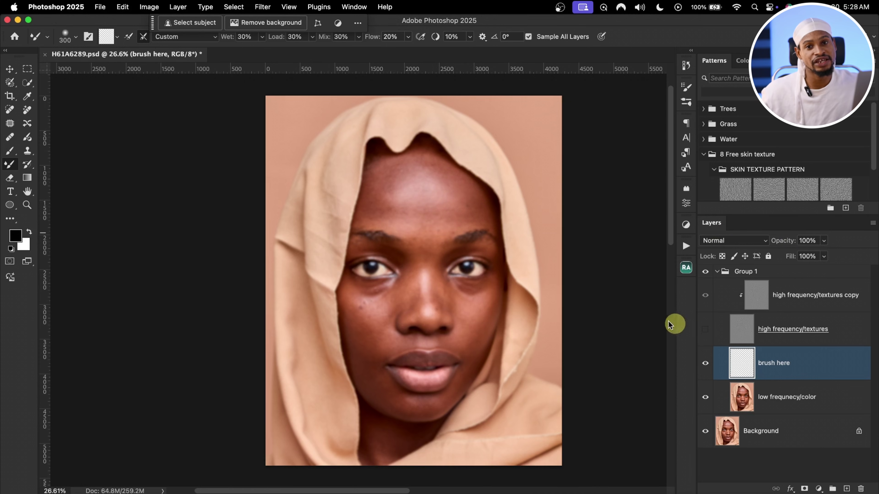
{"action": "key", "text": "z"}
{"action": "left_click_drag", "start_coordinate": [431, 189], "coordinate": [453, 176]}
{"action": "key", "text": "b"}
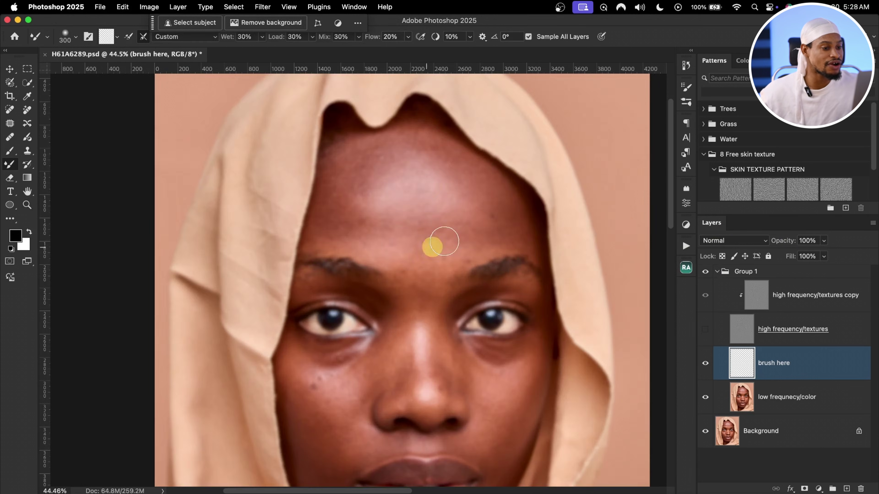
{"action": "left_click", "coordinate": [705, 329]}
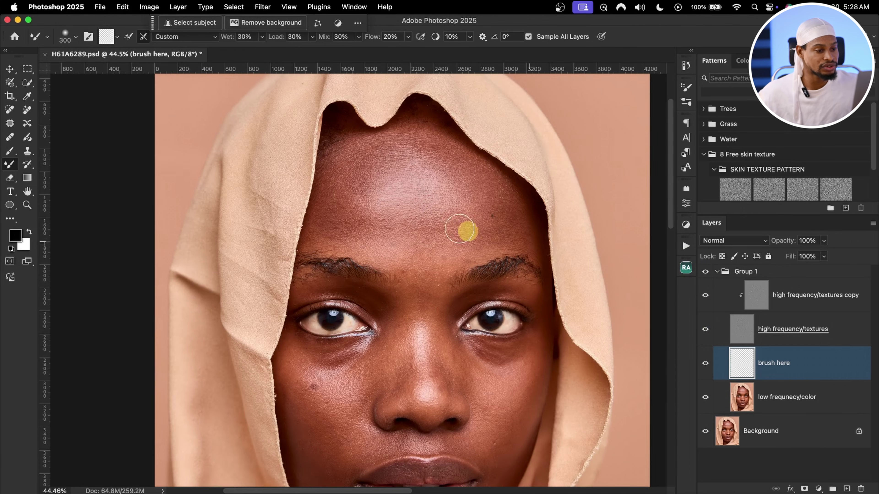
{"action": "left_click", "coordinate": [706, 330]}
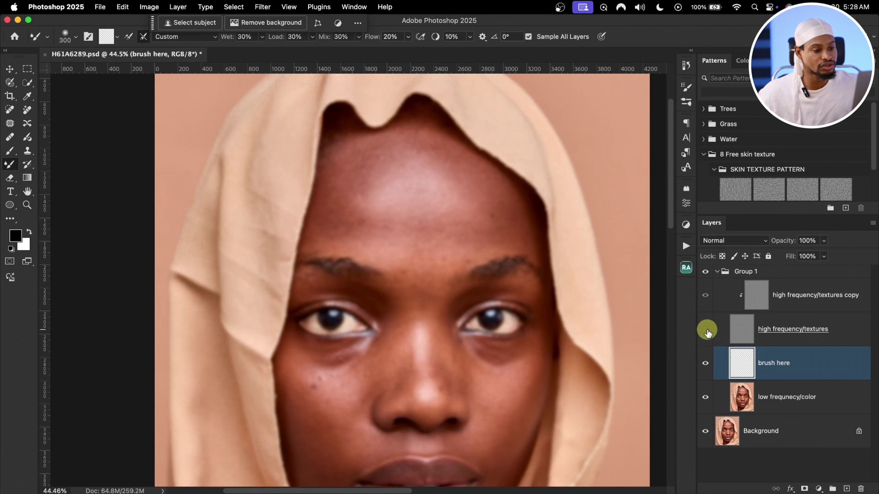
{"action": "key", "text": "z"}
{"action": "left_click", "coordinate": [435, 190], "text": "alt"}
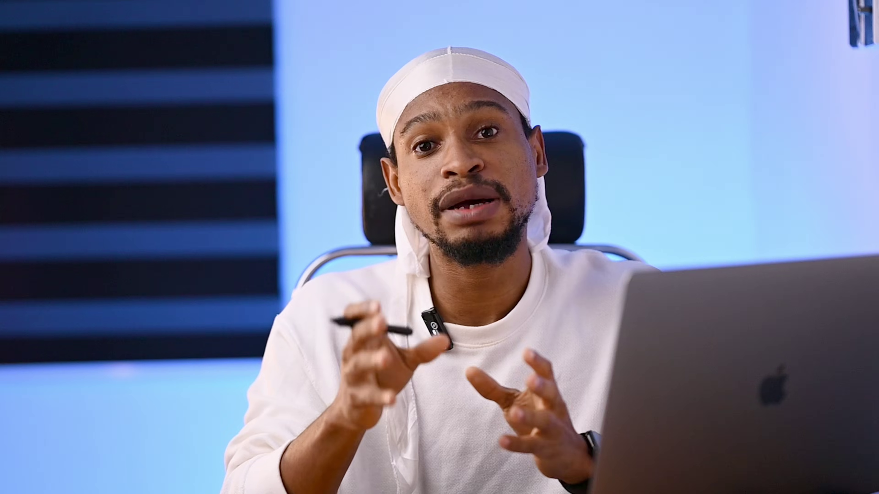
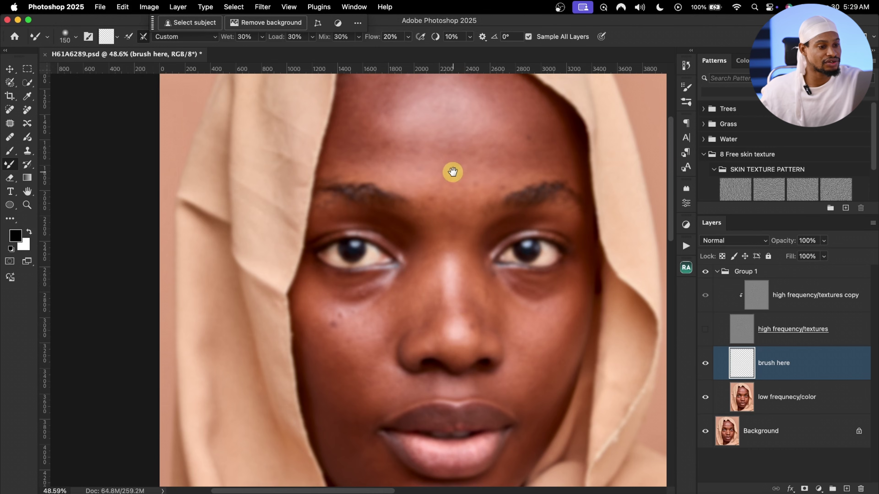
- Enlarge the Mixer Brush to 400 px and start blending the bright highlight in the middle of the forehead
{"action": "left_click_drag", "start_coordinate": [452, 171], "coordinate": [477, 222]}
{"action": "key", "text": "bracketright"}
{"action": "key", "text": "bracketright"}
{"action": "key", "text": "bracketright"}
{"action": "key", "text": "bracketright"}
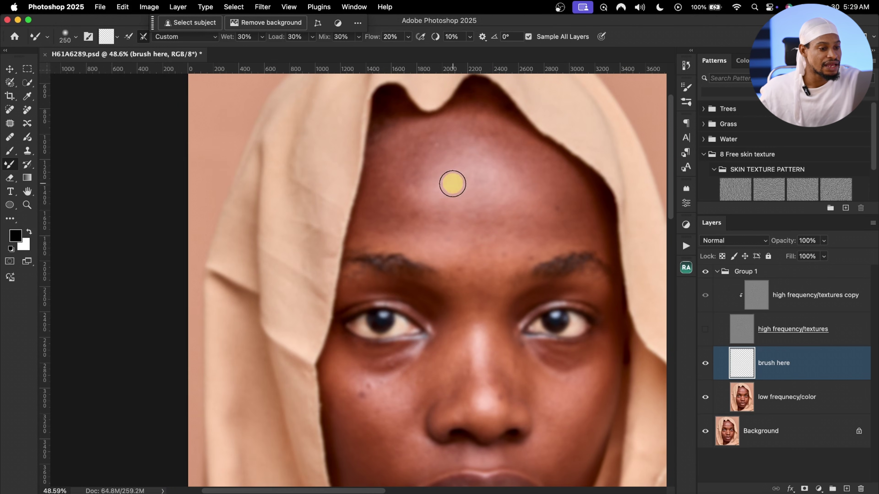
{"action": "key", "text": "bracketright"}
{"action": "key", "text": "bracketright"}
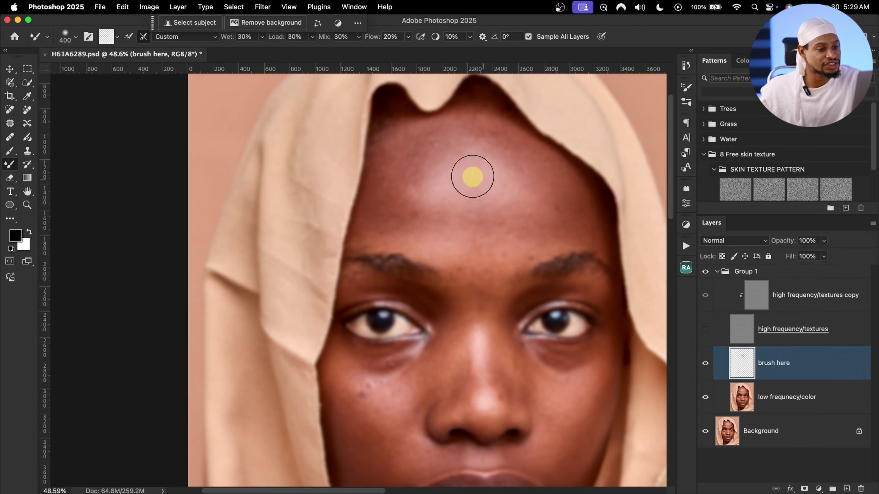
- Blend the forehead highlight's edges into the surrounding skin, varying the Mixer Brush between 300 and 400 px
{"action": "key", "text": "bracketleft"}
{"action": "key", "text": "bracketleft"}
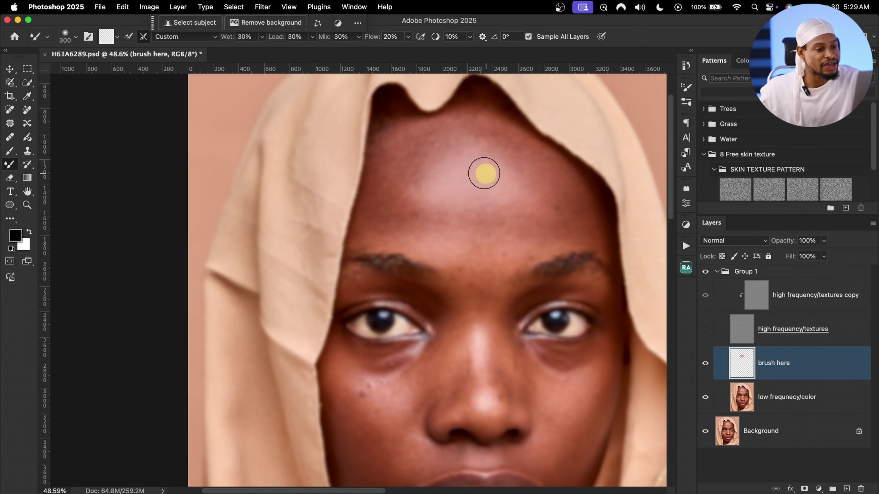
{"action": "key", "text": "bracketright"}
{"action": "key", "text": "bracketright"}
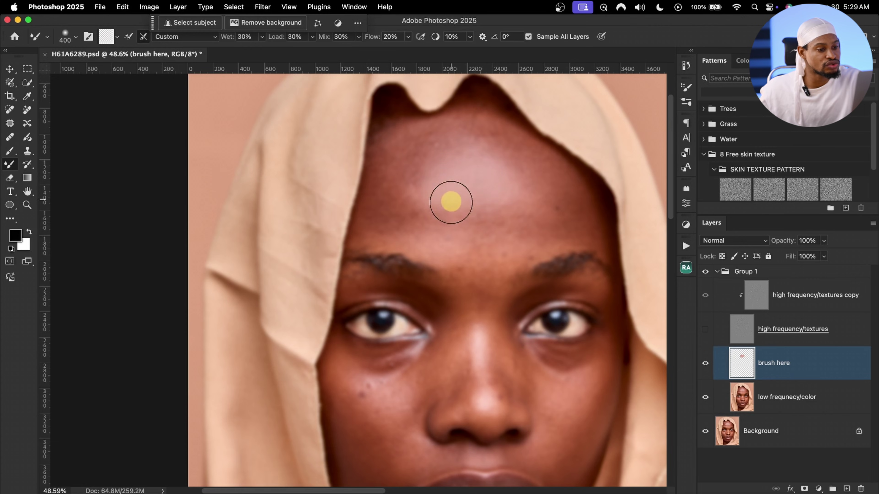
{"action": "mouse_move", "coordinate": [420, 157]}
{"action": "left_mouse_down"}
{"action": "mouse_move", "coordinate": [406, 145]}
{"action": "mouse_move", "coordinate": [419, 145]}
{"action": "mouse_move", "coordinate": [415, 153]}
{"action": "left_mouse_up"}
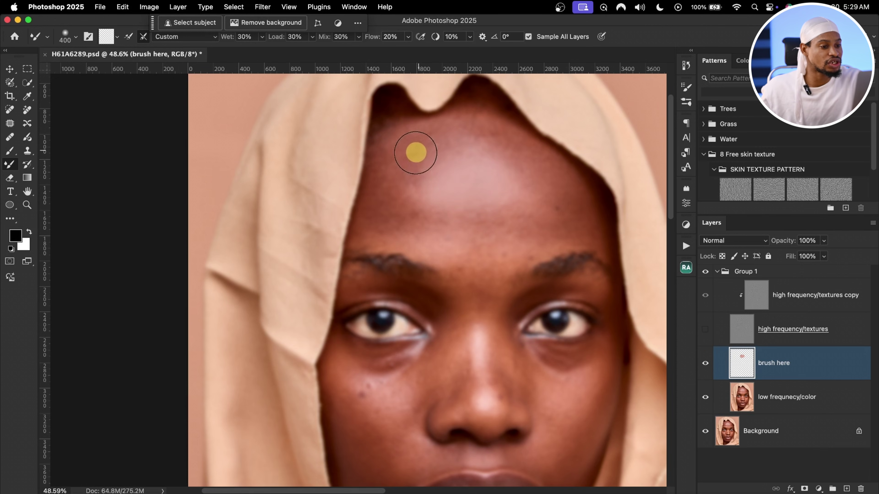
- Smooth the skin color along the upper forehead and its right side with the Mixer Brush at 200 to 300 px
{"action": "key", "text": "bracketleft"}
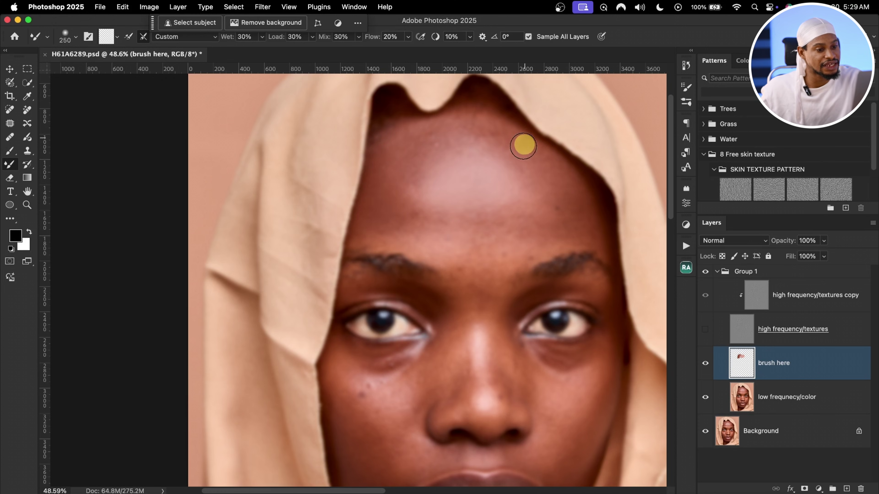
{"action": "key", "text": "bracketright"}
{"action": "key", "text": "bracketleft"}
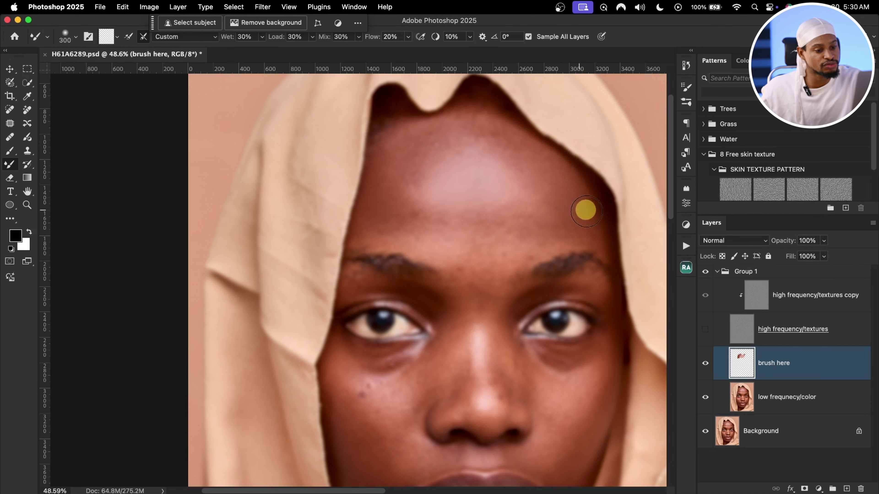
{"action": "key", "text": "bracketleft"}
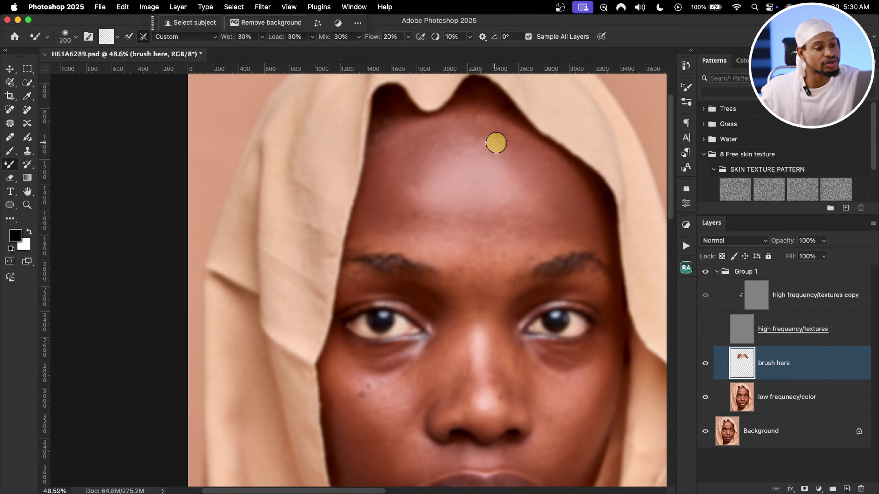
{"action": "key", "text": "bracketright"}
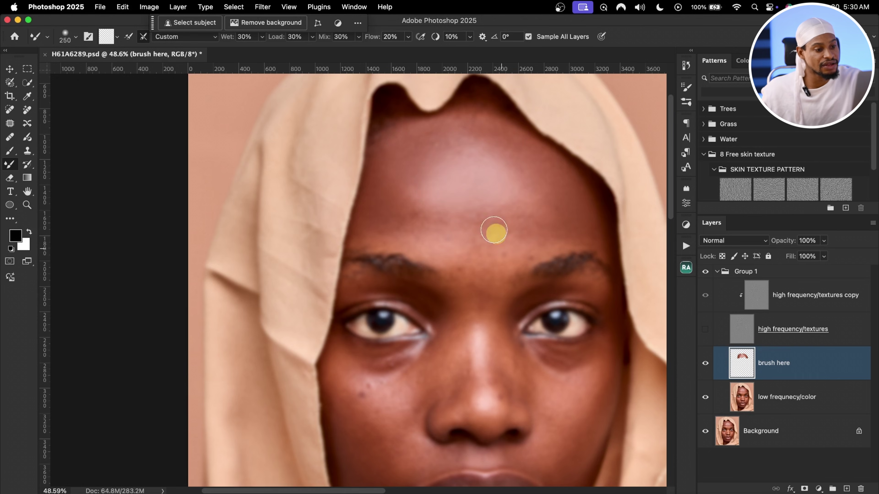
- Even out the lower forehead above the eyebrows and its left side, varying the Mixer Brush between 250 and 500 px
{"action": "key", "text": "bracketleft"}
{"action": "key", "text": "bracketleft"}
{"action": "key", "text": "bracketleft"}
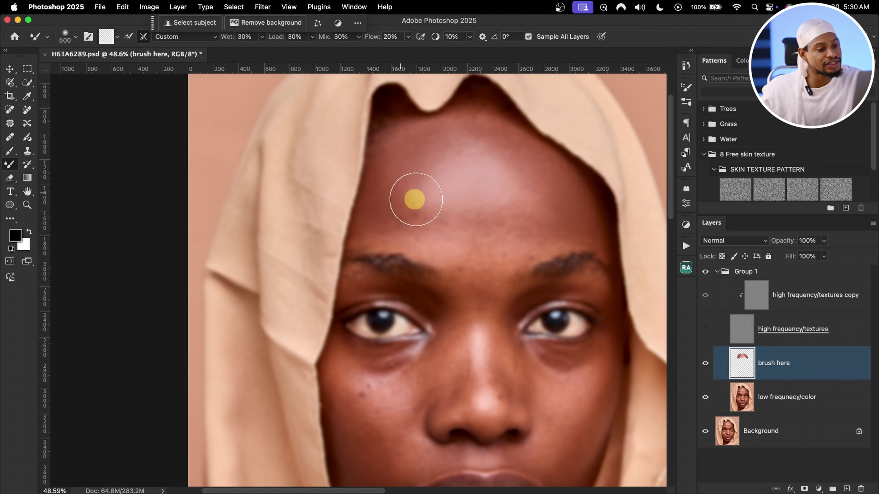
{"action": "key", "text": "bracketleft"}
{"action": "key", "text": "bracketright"}
{"action": "key", "text": "bracketright"}
{"action": "key", "text": "bracketright"}
{"action": "key", "text": "bracketright"}
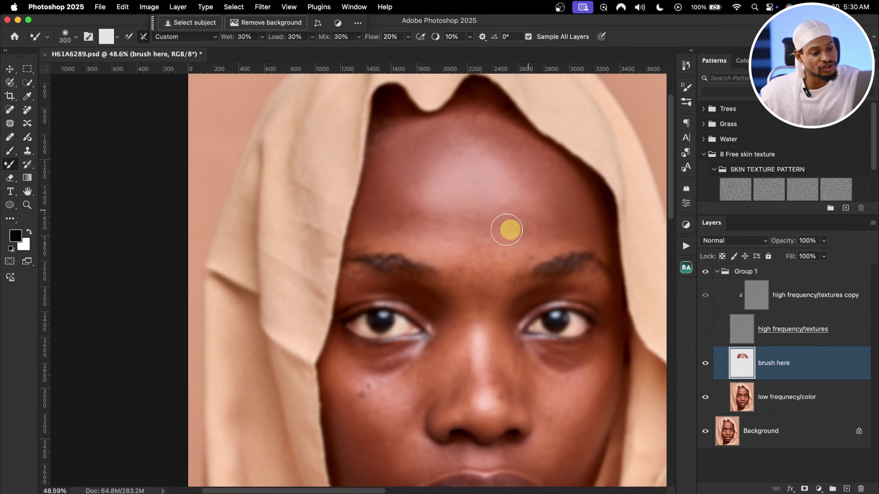
- Blend the forehead toward both temples with the Mixer Brush at 400 px
{"action": "key", "text": "bracketright"}
{"action": "key", "text": "bracketright"}
{"action": "key", "text": "bracketleft"}
{"action": "key", "text": "bracketleft"}
{"action": "key", "text": "bracketleft"}
{"action": "key", "text": "bracketleft"}
{"action": "key", "text": "bracketleft"}
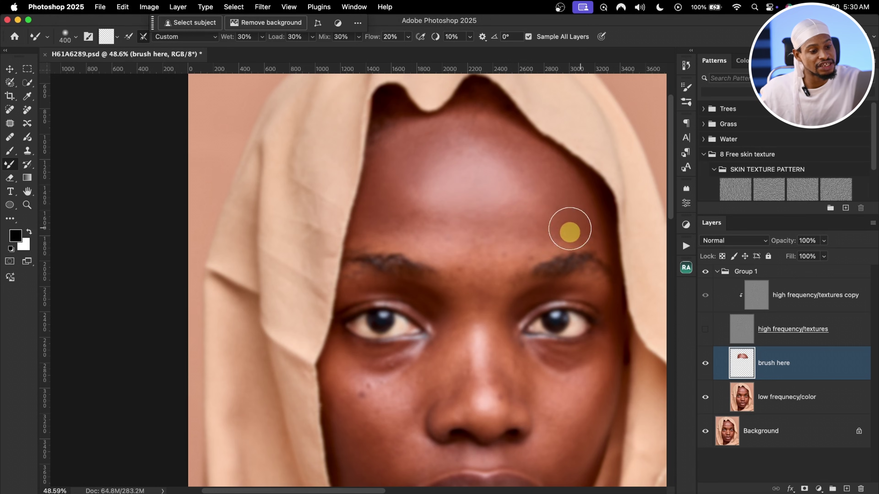
{"action": "key", "text": "bracketright"}
{"action": "key", "text": "bracketright"}
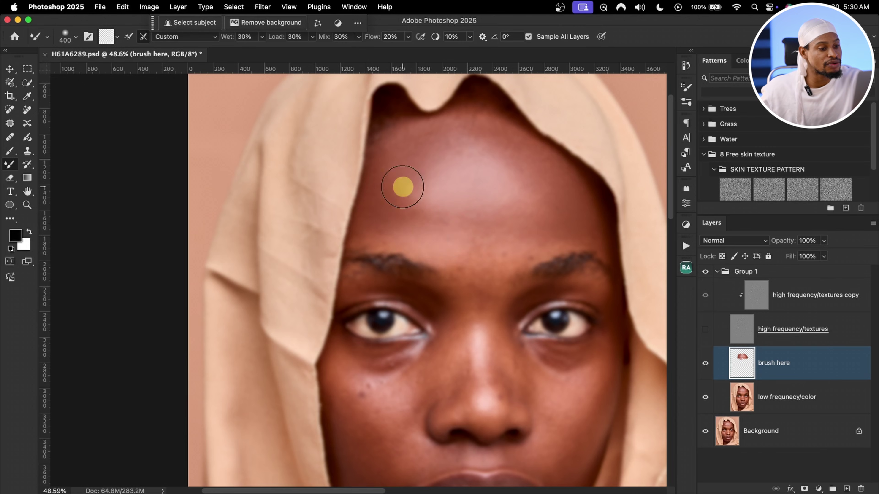
- Smooth the upper-left forehead near the hairline at 200 px, and finish blending with the Mixer Brush at 400 px
{"action": "key", "text": "bracketleft"}
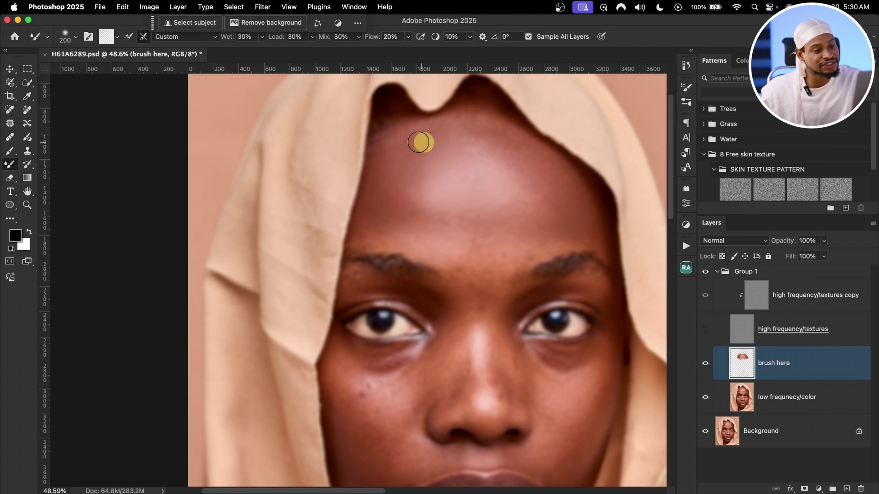
{"action": "key", "text": "bracketright"}
{"action": "key", "text": "bracketright"}
{"action": "key", "text": "bracketright"}
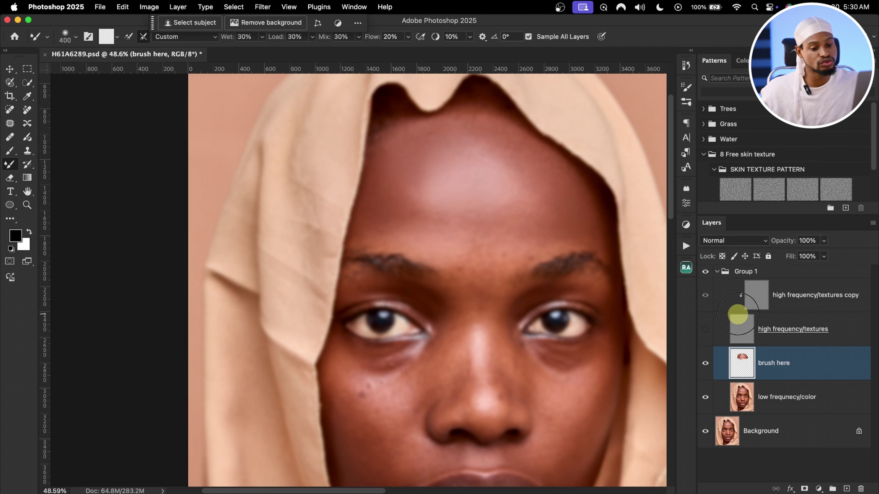
- Show the high frequency/textures layer and compare the forehead with and without the brush here layer, including in close-up
{"action": "left_click", "coordinate": [705, 330]}
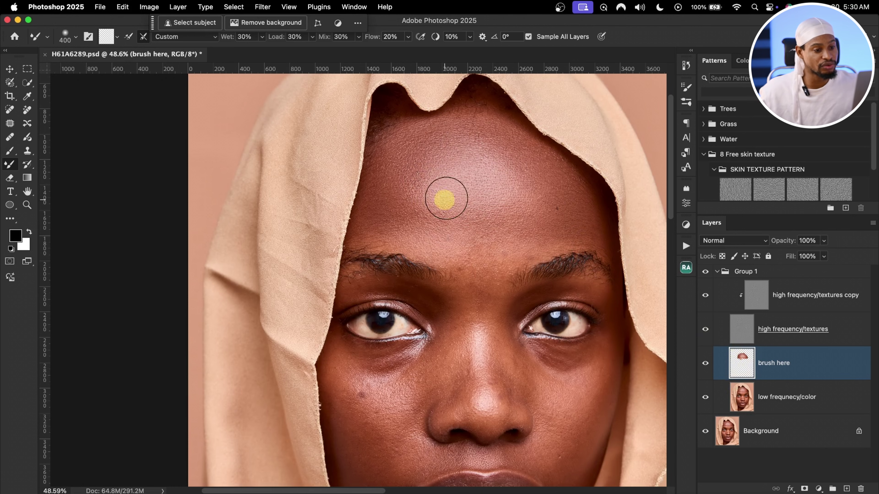
{"action": "left_click", "coordinate": [706, 364]}
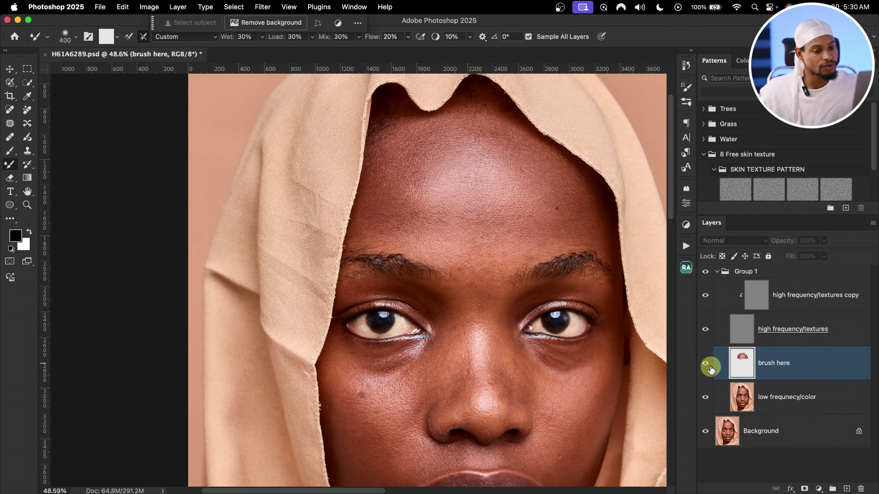
{"action": "left_click", "coordinate": [711, 371]}
{"action": "left_click", "coordinate": [708, 370]}
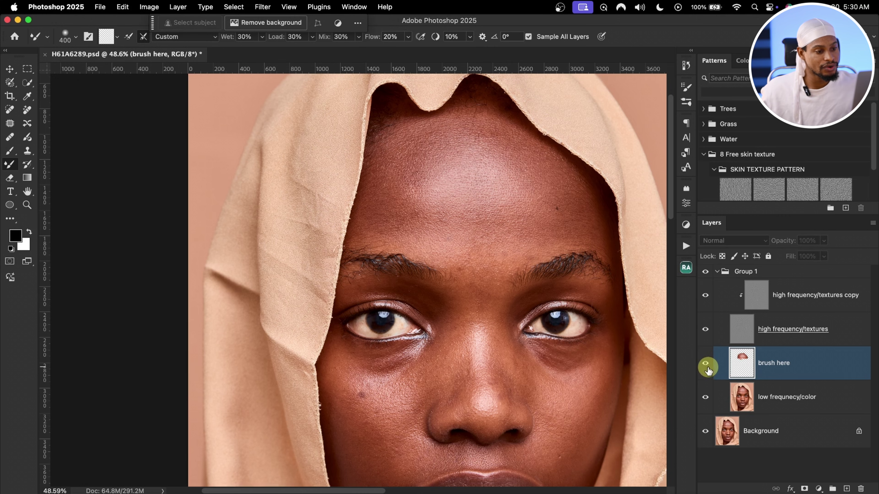
{"action": "left_click", "coordinate": [706, 363]}
{"action": "key", "text": "super+space"}
{"action": "mouse_move", "coordinate": [451, 197]}
{"action": "left_mouse_down"}
{"action": "mouse_move", "coordinate": [442, 173]}
{"action": "mouse_move", "coordinate": [411, 153]}
{"action": "mouse_move", "coordinate": [500, 197]}
{"action": "mouse_move", "coordinate": [542, 192]}
{"action": "left_mouse_up"}
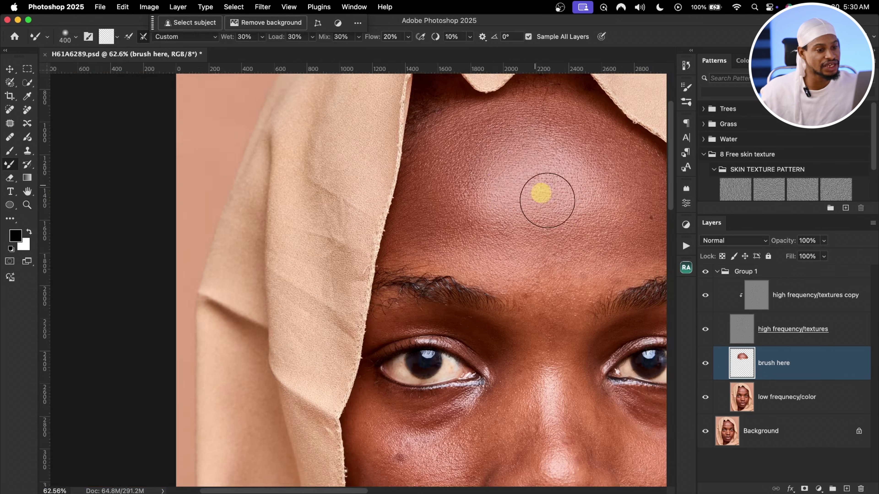
{"action": "left_click", "coordinate": [709, 368]}
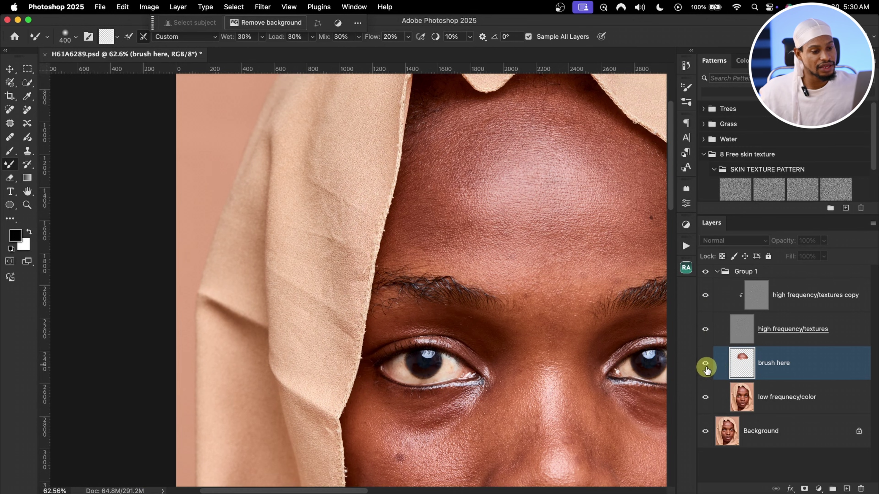
{"action": "mouse_move", "coordinate": [667, 281]}
{"action": "left_mouse_down"}
{"action": "mouse_move", "coordinate": [504, 222]}
{"action": "mouse_move", "coordinate": [535, 249]}
{"action": "mouse_move", "coordinate": [422, 198]}
{"action": "left_mouse_up"}
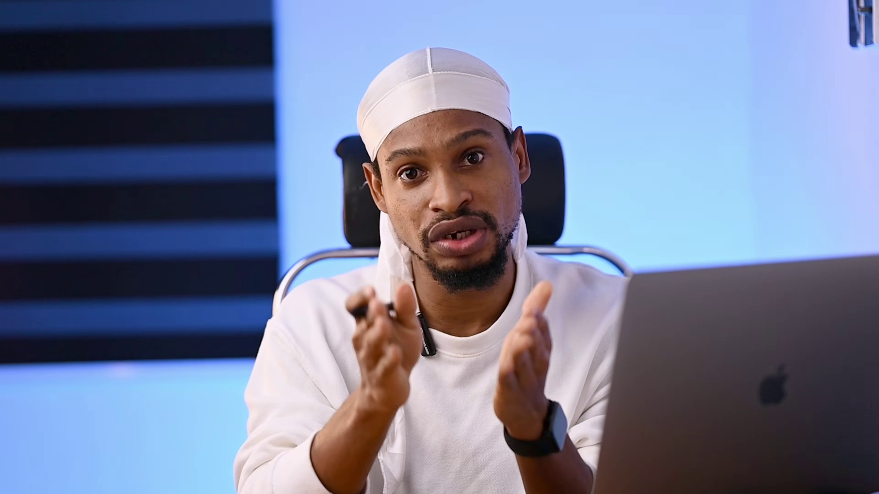
- Hide the high frequency/textures layer and smooth the color along the bridge of the nose with a small 125 px Mixer Brush
{"action": "left_click", "coordinate": [707, 334]}
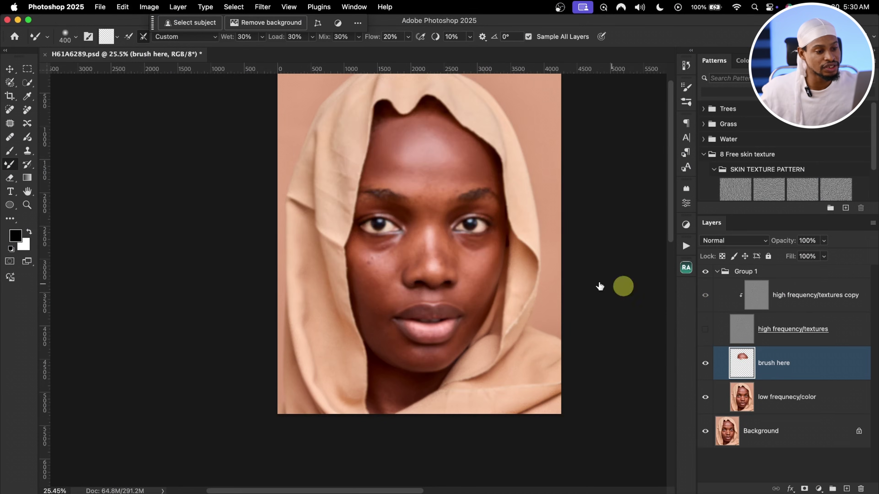
{"action": "key", "text": "z"}
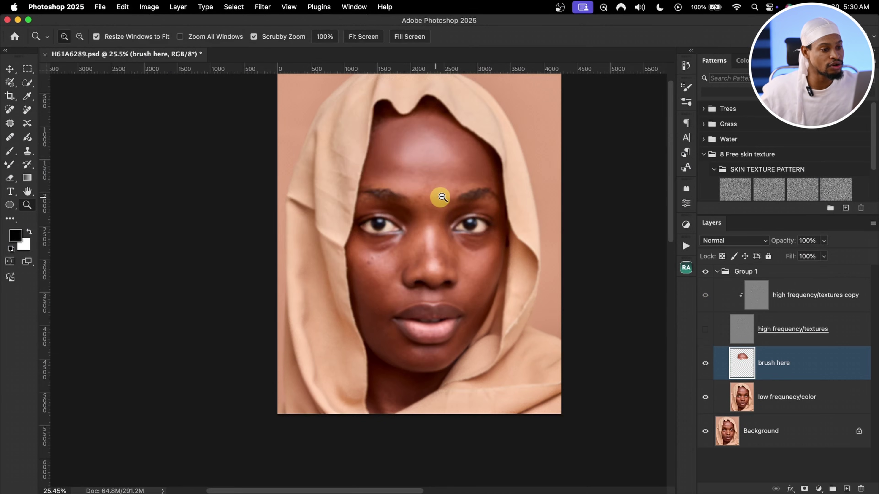
{"action": "left_click_drag", "start_coordinate": [441, 196], "coordinate": [419, 204]}
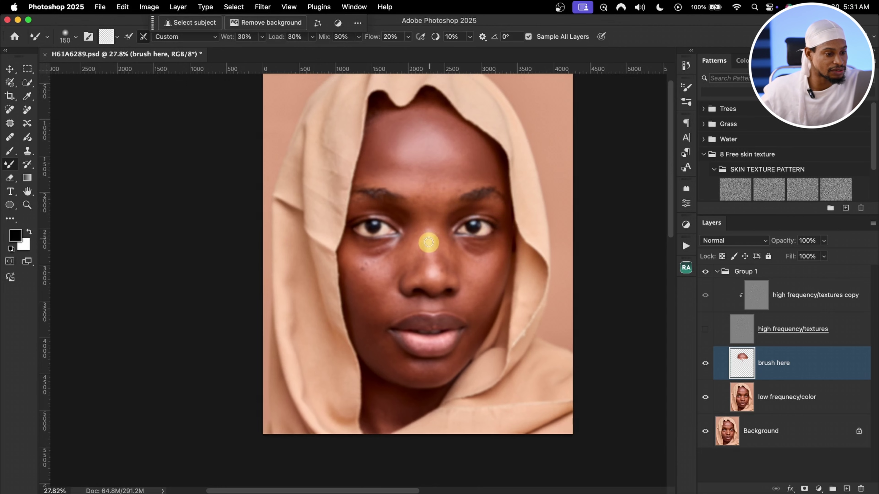
{"action": "key", "text": "z"}
{"action": "left_click_drag", "start_coordinate": [455, 263], "coordinate": [463, 251]}
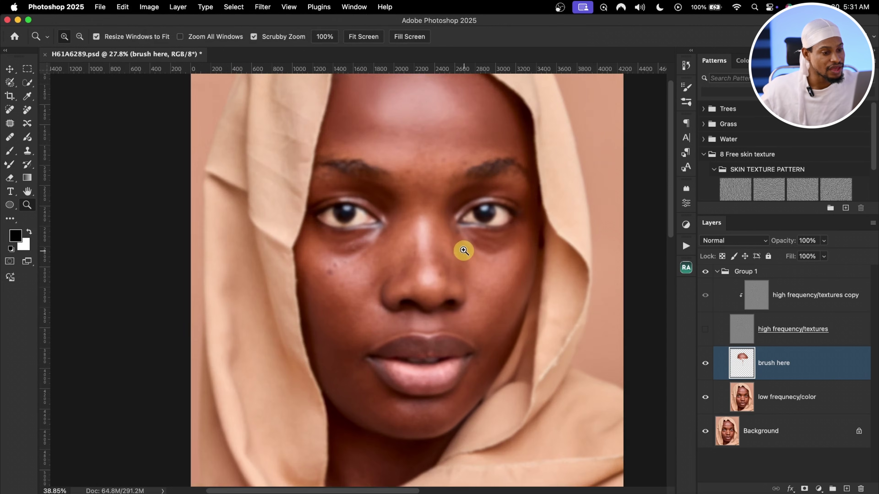
{"action": "key", "text": "bracketleft"}
{"action": "key", "text": "bracketleft"}
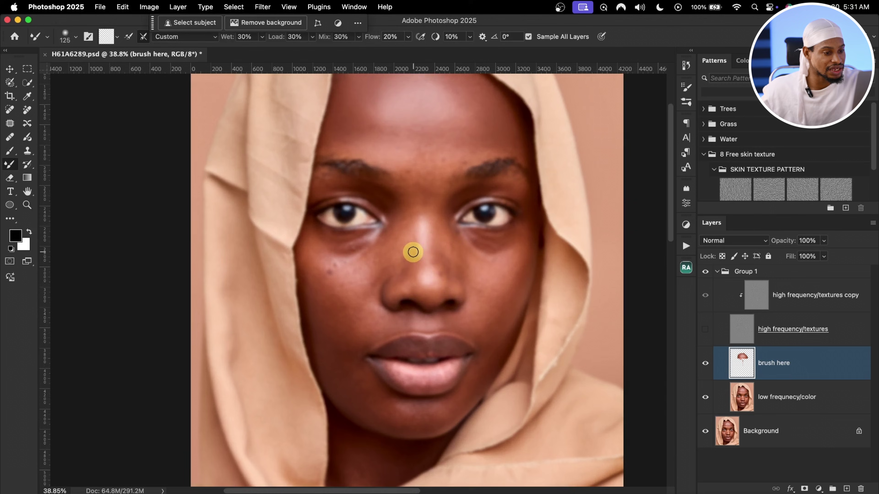
{"action": "left_click_drag", "start_coordinate": [425, 274], "coordinate": [427, 258]}
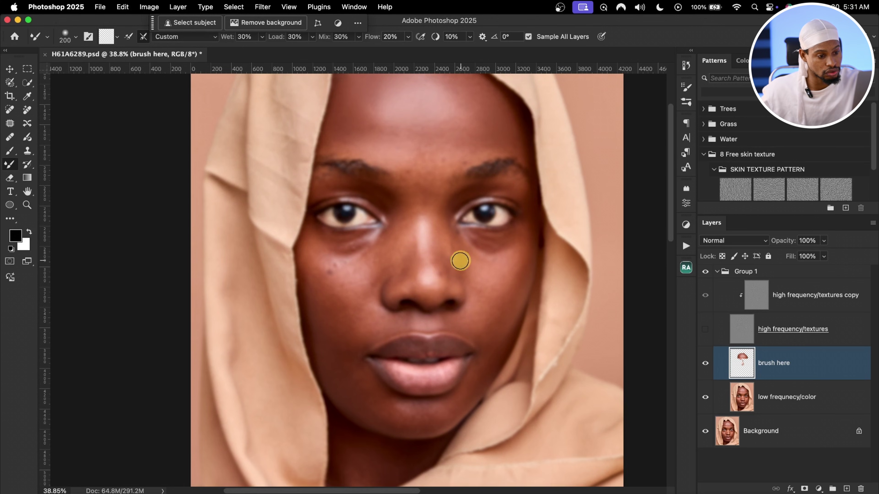
- Enlarge the Mixer Brush to 500 px and smooth the skin color on the right cheek
{"action": "key", "text": "bracketright"}
{"action": "key", "text": "bracketright"}
{"action": "key", "text": "bracketright"}
{"action": "key", "text": "bracketright"}
{"action": "key", "text": "bracketright"}
{"action": "key", "text": "bracketright"}
{"action": "key", "text": "bracketright"}
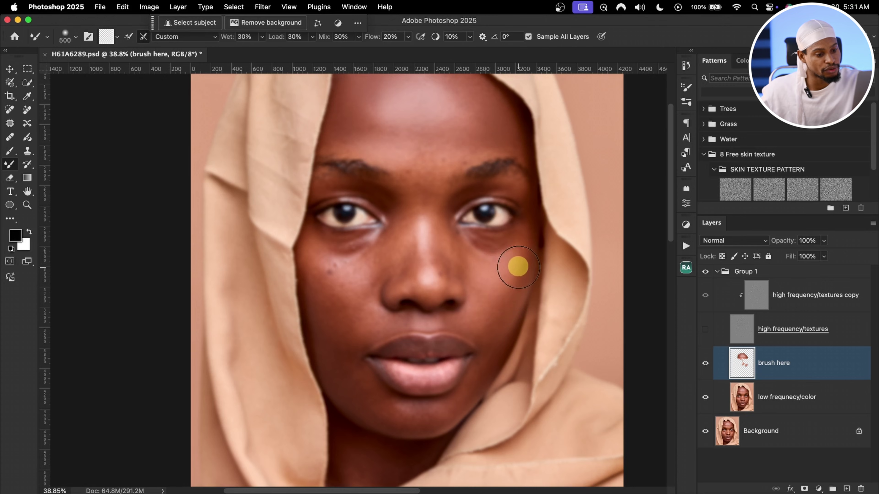
- Smooth the color transitions across both cheeks and the remaining facial skin, resizing the Mixer Brush to suit each area
{"action": "key", "text": "bracketright"}
{"action": "key", "text": "bracketright"}
{"action": "key", "text": "bracketright"}
{"action": "key", "text": "bracketright"}
{"action": "mouse_move", "coordinate": [521, 261]}
{"action": "left_mouse_down"}
{"action": "mouse_move", "coordinate": [515, 287]}
{"action": "mouse_move", "coordinate": [492, 315]}
{"action": "mouse_move", "coordinate": [518, 264]}
{"action": "mouse_move", "coordinate": [517, 256]}
{"action": "mouse_move", "coordinate": [491, 265]}
{"action": "mouse_move", "coordinate": [475, 242]}
{"action": "mouse_move", "coordinate": [497, 242]}
{"action": "mouse_move", "coordinate": [477, 235]}
{"action": "mouse_move", "coordinate": [500, 234]}
{"action": "mouse_move", "coordinate": [475, 234]}
{"action": "mouse_move", "coordinate": [502, 235]}
{"action": "mouse_move", "coordinate": [410, 251]}
{"action": "mouse_move", "coordinate": [407, 231]}
{"action": "mouse_move", "coordinate": [421, 262]}
{"action": "mouse_move", "coordinate": [351, 283]}
{"action": "mouse_move", "coordinate": [393, 252]}
{"action": "mouse_move", "coordinate": [340, 267]}
{"action": "mouse_move", "coordinate": [403, 276]}
{"action": "mouse_move", "coordinate": [388, 246]}
{"action": "left_mouse_up"}
{"action": "key", "text": "bracketleft"}
{"action": "key", "text": "bracketleft"}
{"action": "key", "text": "bracketright"}
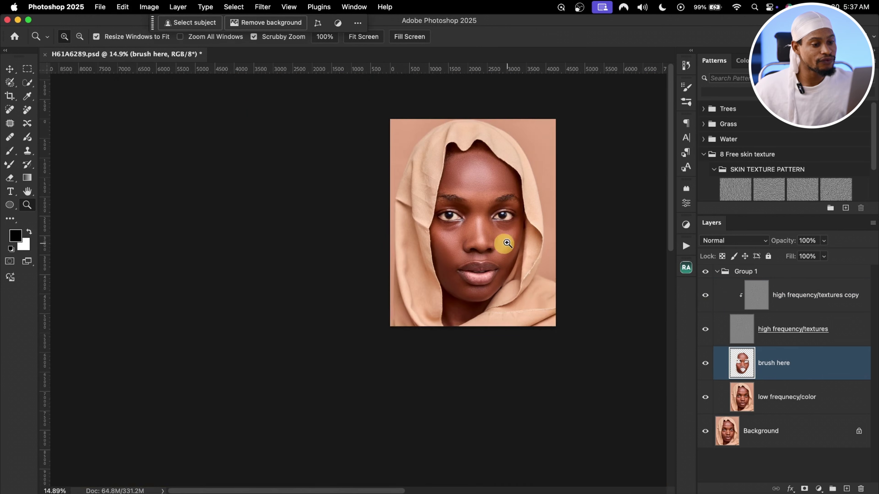
- Compare the whole face with and without the brush here layer, and leave the layer visible
{"action": "left_click_drag", "start_coordinate": [506, 243], "coordinate": [527, 255]}
{"action": "left_click", "coordinate": [715, 363]}
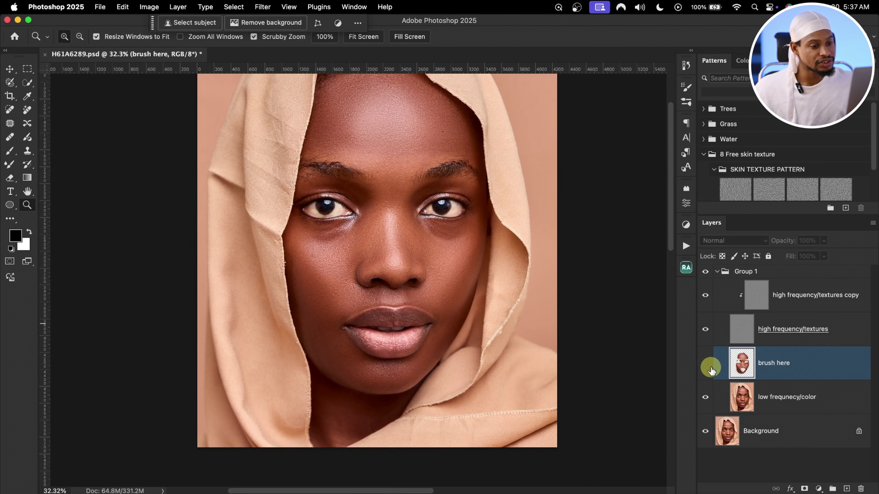
{"action": "left_click", "coordinate": [711, 367]}
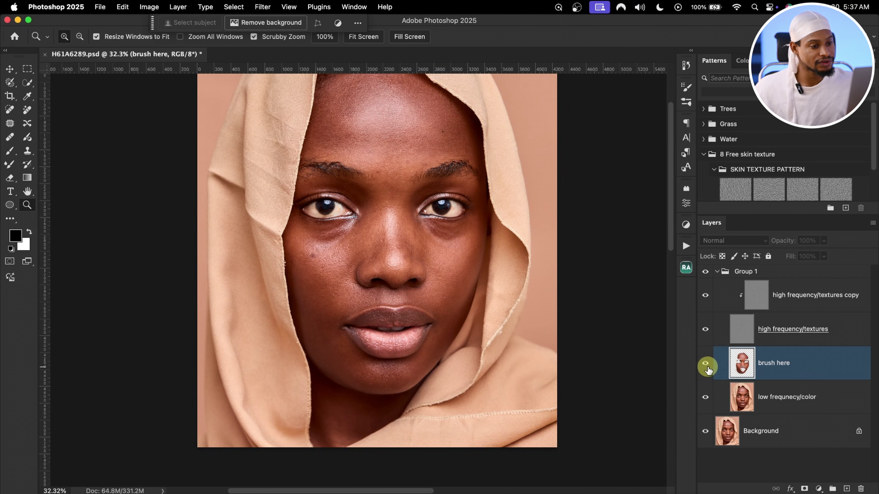
{"action": "left_click", "coordinate": [707, 371]}
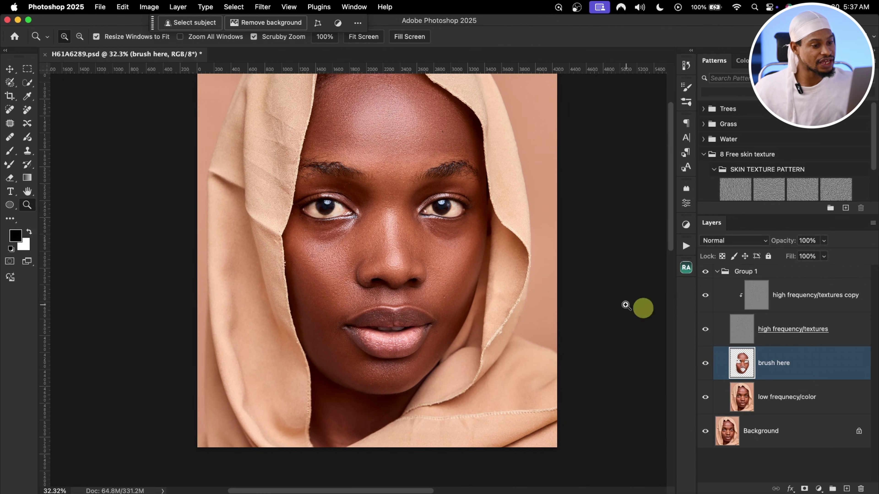
- Review the smoothed forehead and the full portrait, and select Group 1
{"action": "left_click_drag", "start_coordinate": [377, 138], "coordinate": [418, 149]}
{"action": "key", "text": "super+0"}
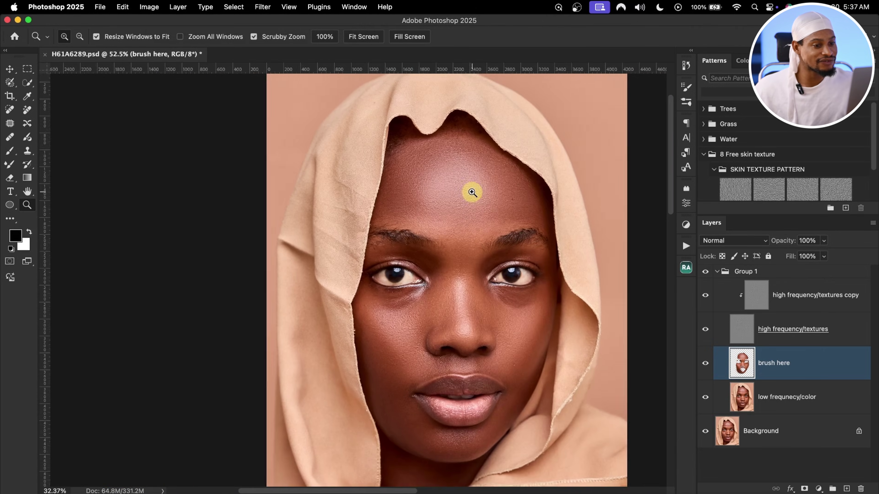
{"action": "mouse_move", "coordinate": [484, 267]}
{"action": "left_mouse_down"}
{"action": "mouse_move", "coordinate": [520, 264]}
{"action": "mouse_move", "coordinate": [469, 261]}
{"action": "left_mouse_up"}
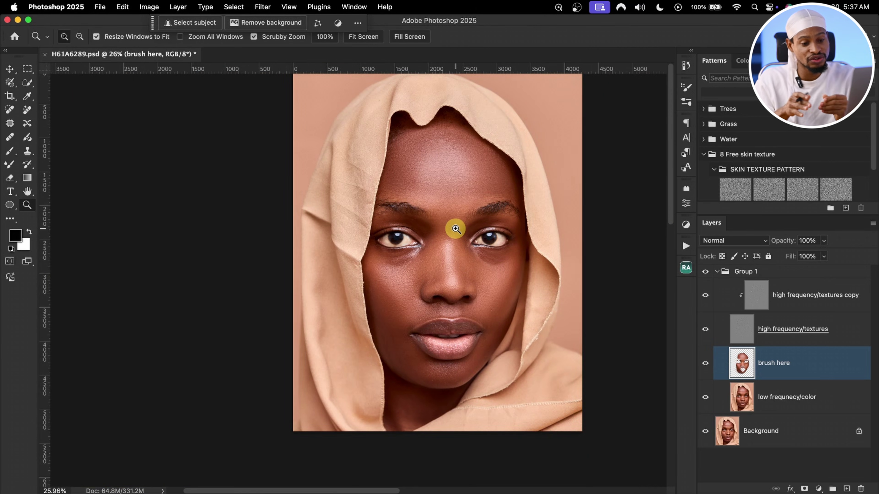
{"action": "left_click", "coordinate": [717, 274]}
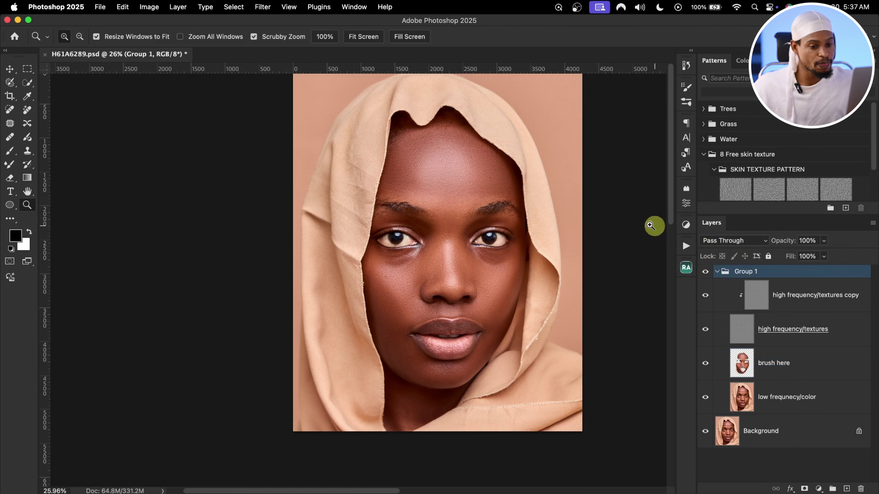
- Collapse Group 1 and stamp all visible layers into a new merged layer above it
{"action": "left_click", "coordinate": [718, 272]}
{"action": "left_click_drag", "start_coordinate": [528, 276], "coordinate": [513, 228]}
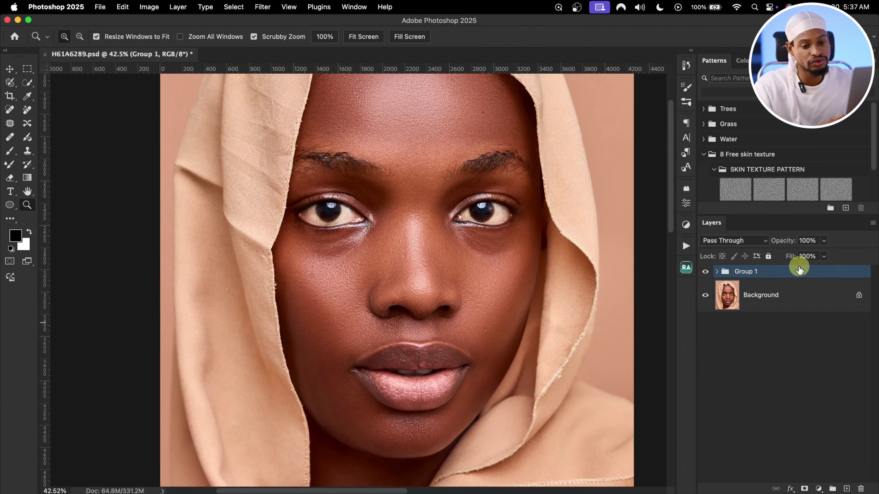
{"action": "key", "text": "alt"}
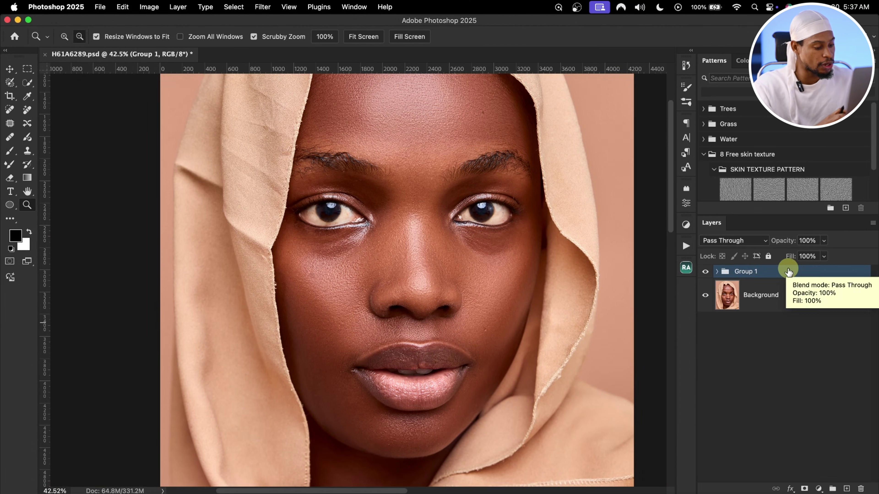
{"action": "key", "text": "super+alt+shift+e"}
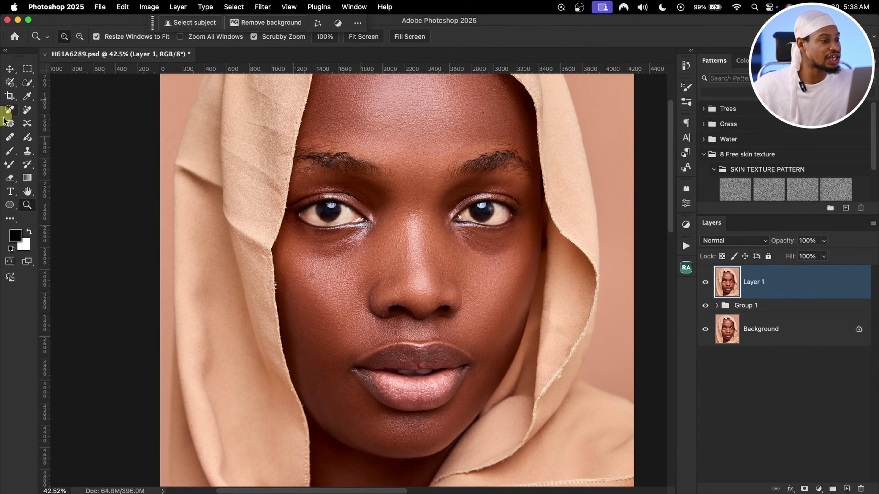
- Outline the dark area under the eye on the right with the Patch tool and patch it with skin just below
{"action": "left_click", "coordinate": [9, 124]}
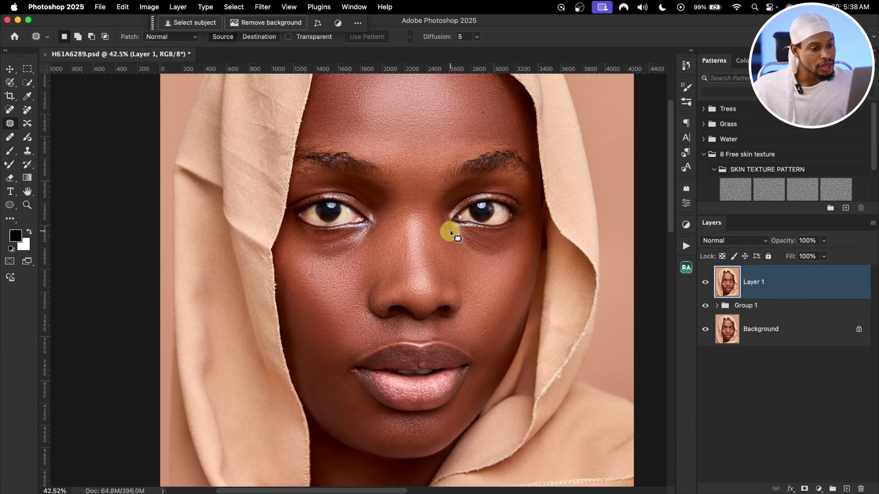
{"action": "left_click_drag", "start_coordinate": [448, 229], "coordinate": [491, 259]}
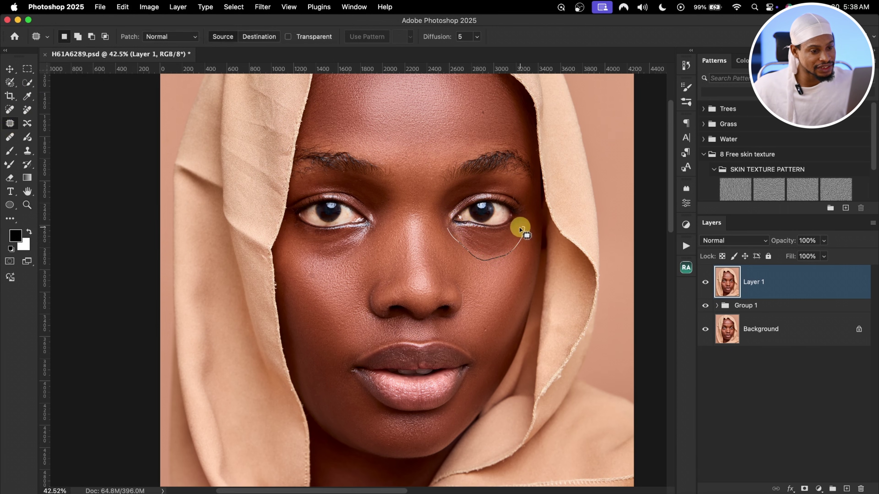
{"action": "left_click_drag", "start_coordinate": [444, 227], "coordinate": [444, 226]}
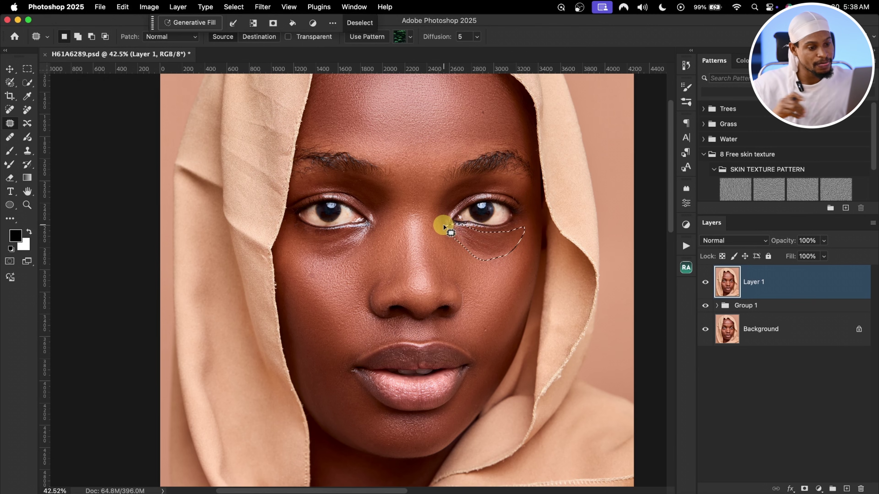
{"action": "key", "text": "shift"}
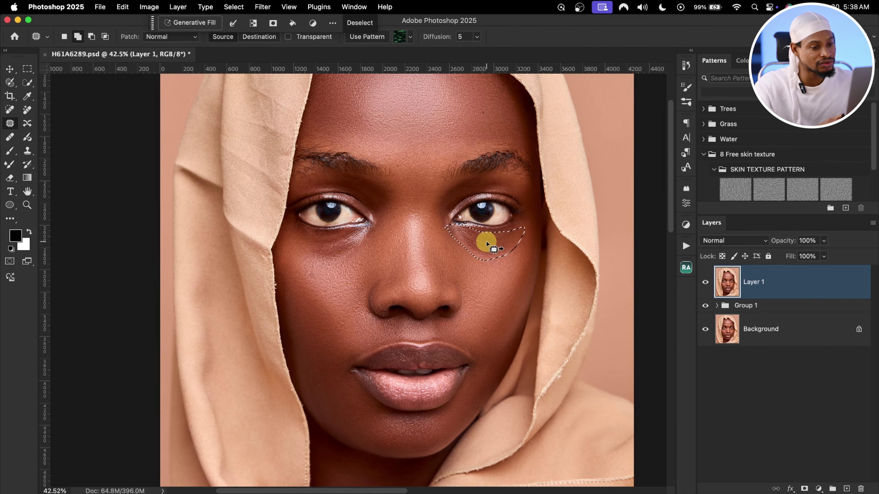
{"action": "left_click_drag", "start_coordinate": [486, 245], "coordinate": [486, 262]}
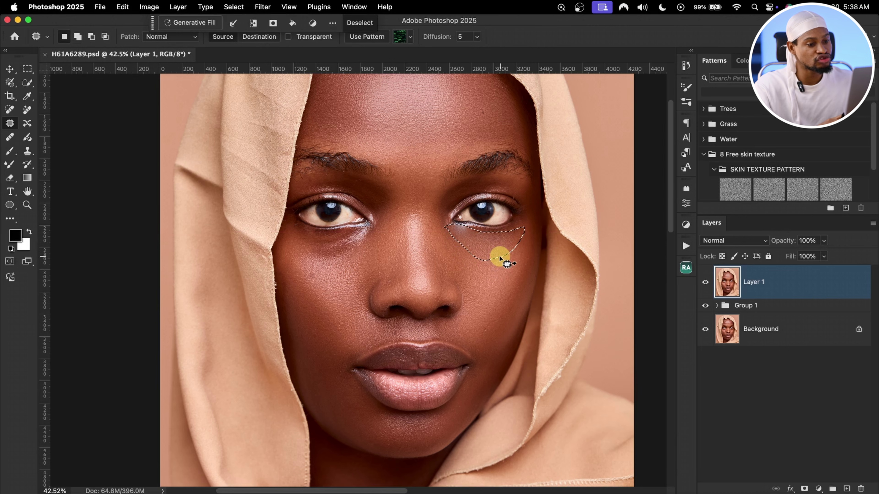
- Fade the under-eye patch to 50% opacity and clear the selection
{"action": "left_click", "coordinate": [124, 7]}
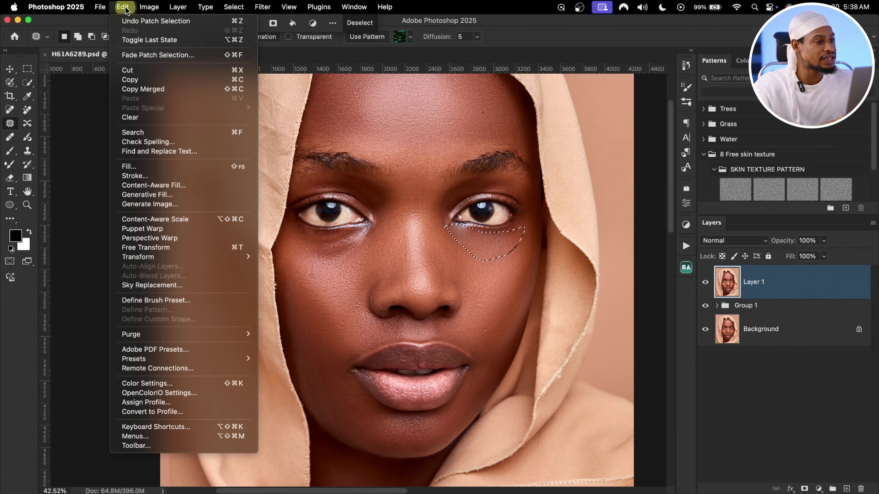
{"action": "left_click", "coordinate": [158, 55]}
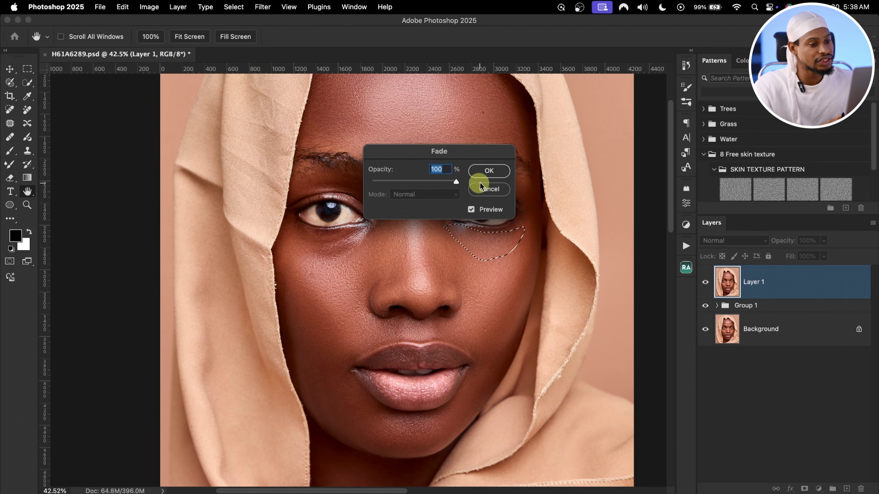
{"action": "left_click_drag", "start_coordinate": [457, 154], "coordinate": [486, 100]}
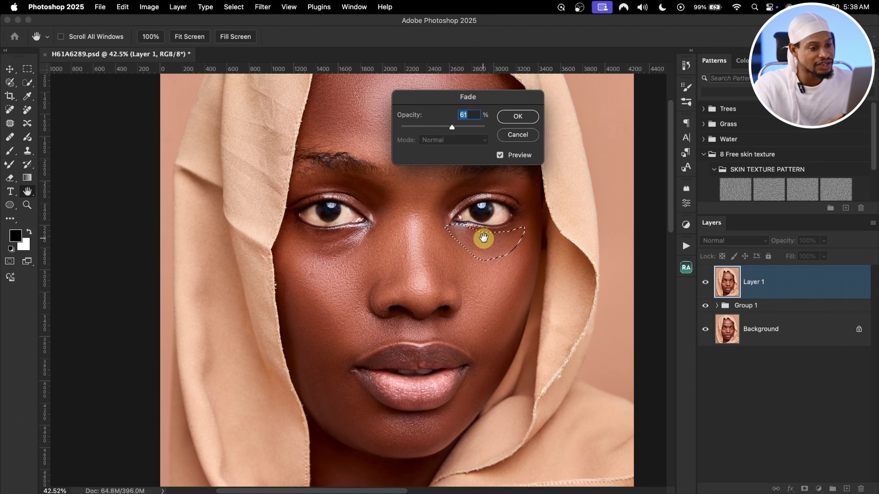
{"action": "left_click_drag", "start_coordinate": [458, 127], "coordinate": [443, 126]}
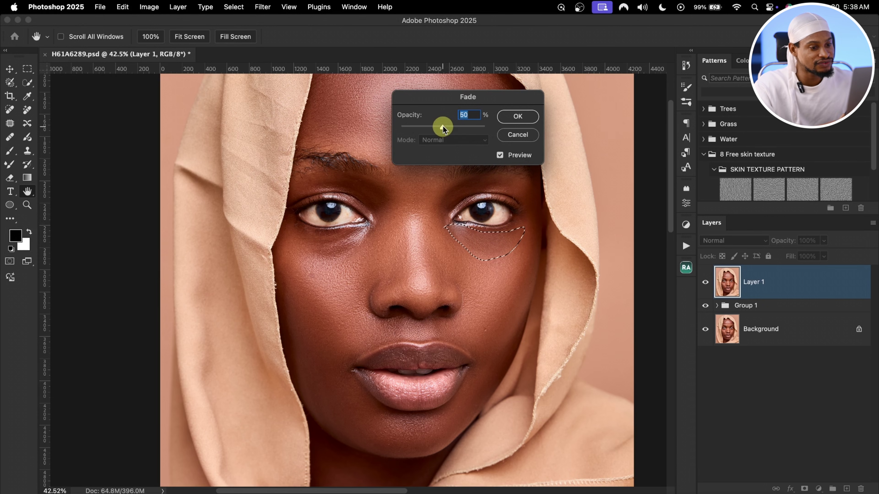
{"action": "left_click", "coordinate": [517, 119]}
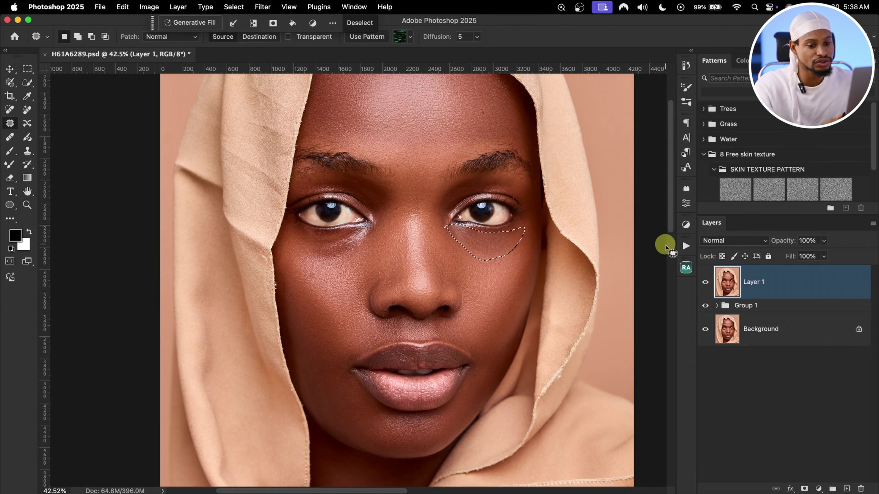
{"action": "key", "text": "super+d"}
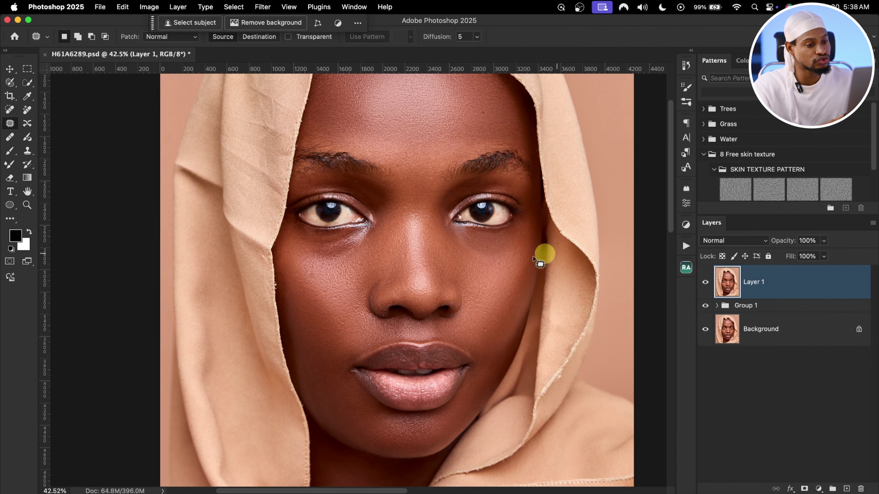
- Compare the under-eye correction with and without Layer 1, and leave the layer visible
{"action": "left_click", "coordinate": [705, 283]}
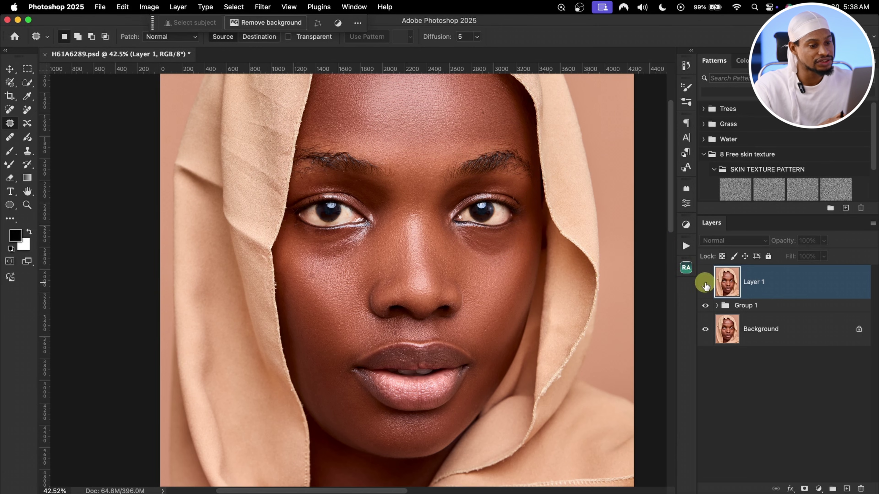
{"action": "left_click", "coordinate": [705, 284]}
{"action": "left_click", "coordinate": [705, 285]}
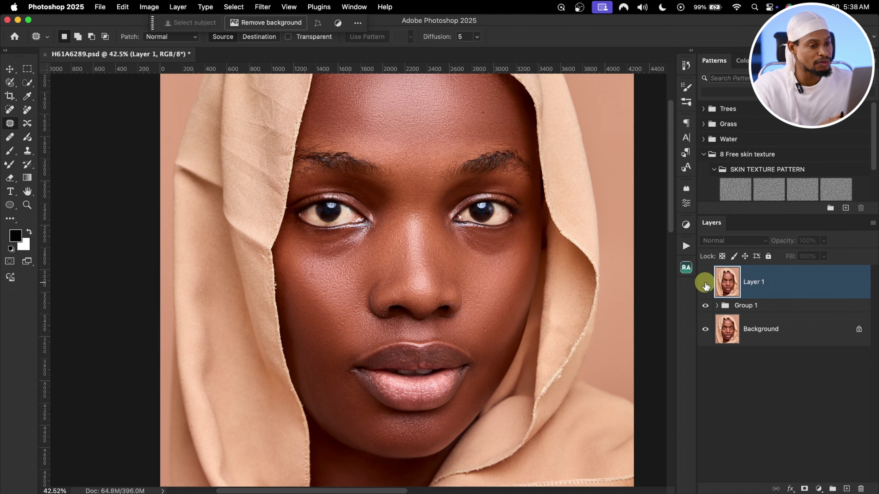
{"action": "left_click", "coordinate": [705, 285]}
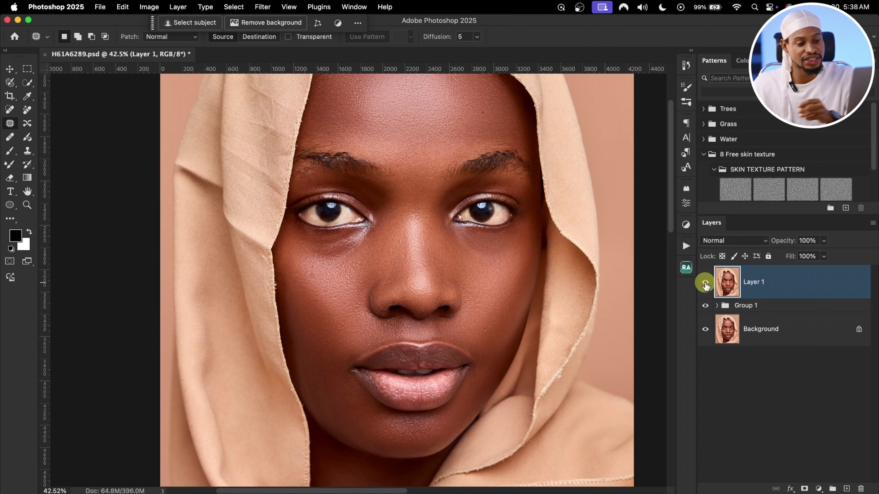
- Run the Eyes & Teeth Whitening action above Layer 1
{"action": "key", "text": "z"}
{"action": "left_click_drag", "start_coordinate": [508, 219], "coordinate": [518, 217]}
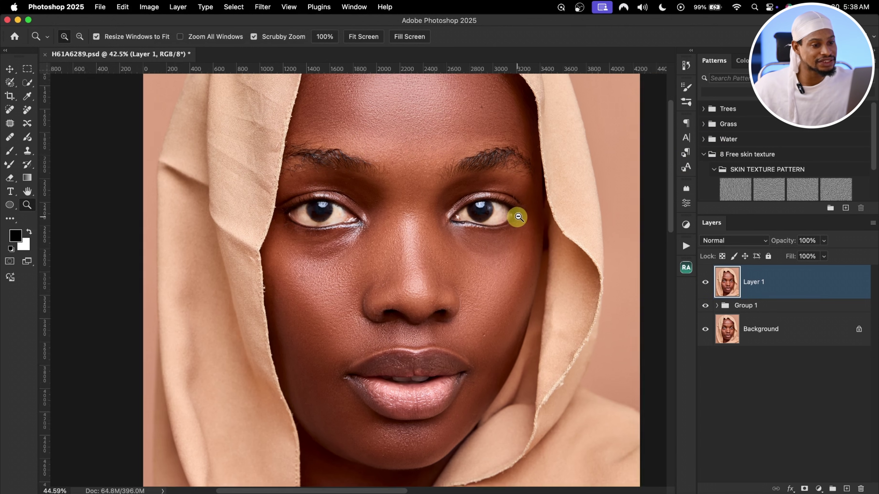
{"action": "key", "text": "j"}
{"action": "left_click", "coordinate": [686, 248]}
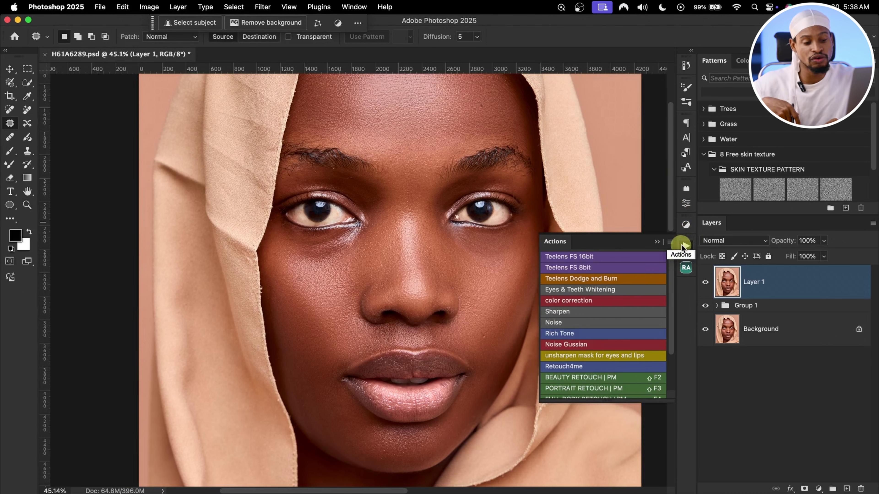
{"action": "left_click", "coordinate": [657, 241]}
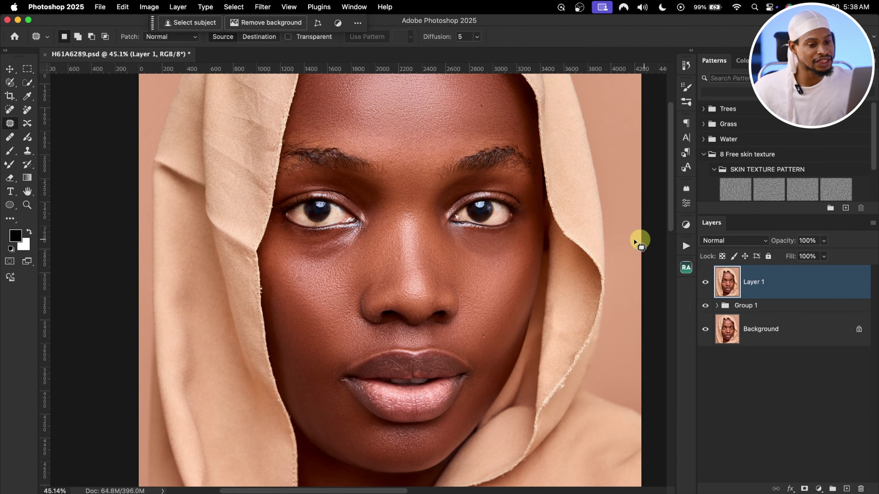
{"action": "left_click", "coordinate": [681, 246]}
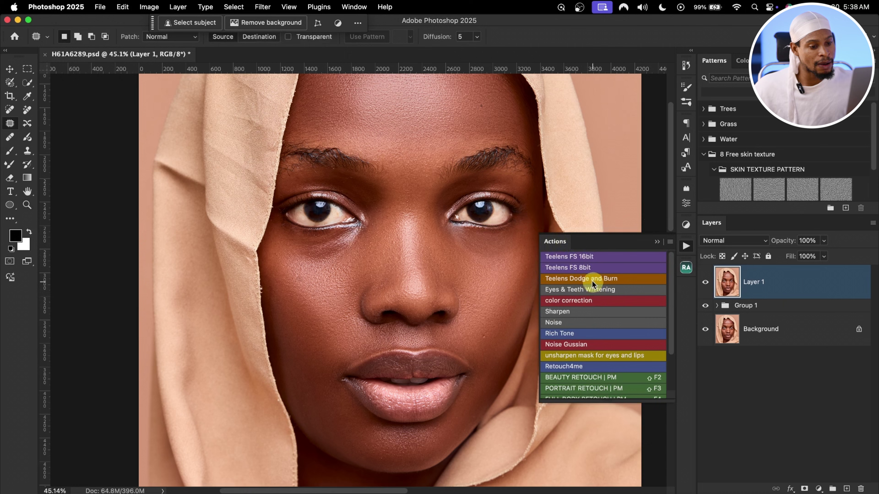
{"action": "left_click", "coordinate": [582, 291]}
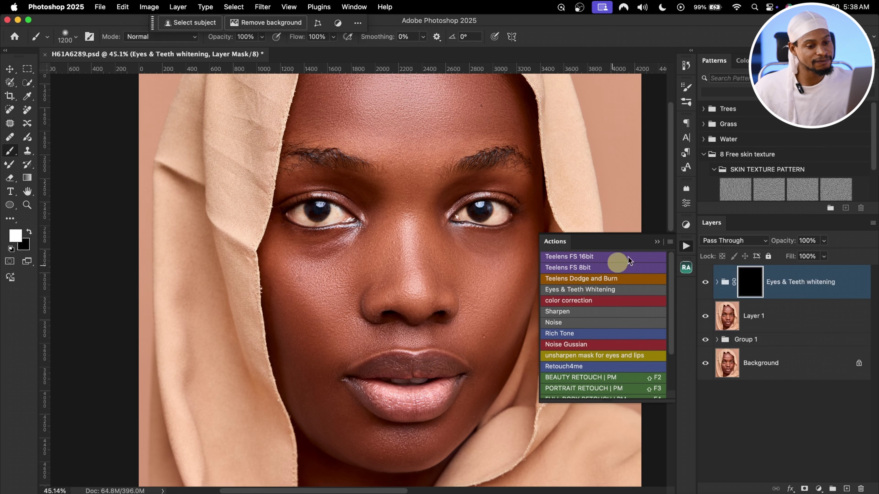
- Reduce the brush to 60 px and paint white on the whitening group's mask over the white of the eye on the right
{"action": "key", "text": "z"}
{"action": "mouse_move", "coordinate": [518, 212]}
{"action": "left_mouse_down"}
{"action": "mouse_move", "coordinate": [523, 207]}
{"action": "mouse_move", "coordinate": [514, 216]}
{"action": "left_mouse_up"}
{"action": "key", "text": "b"}
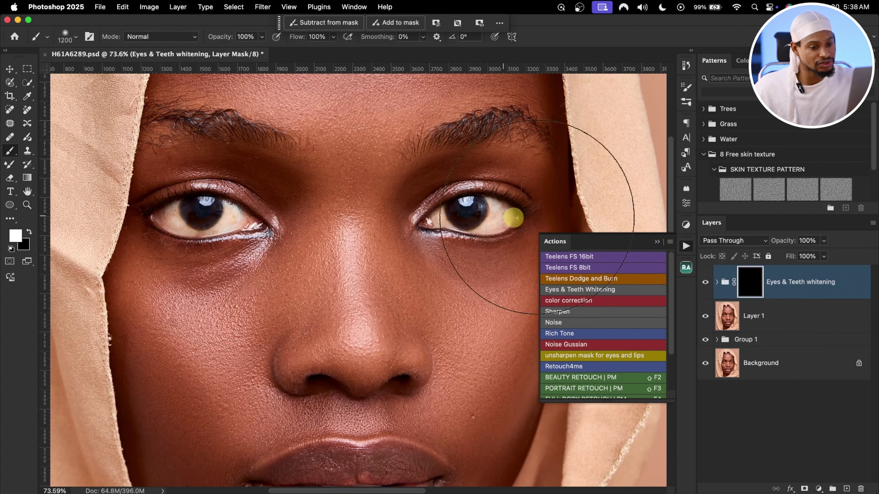
{"action": "left_click", "coordinate": [656, 241]}
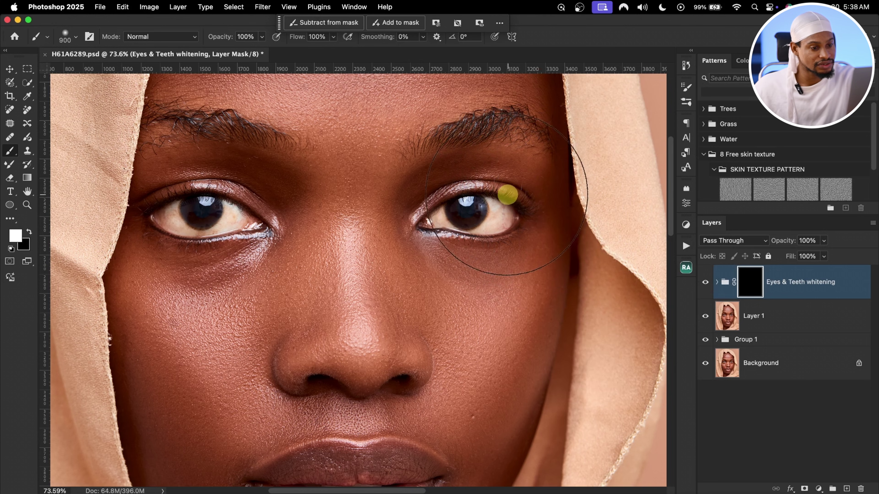
{"action": "key", "text": "bracketleft"}
{"action": "key", "text": "bracketleft"}
{"action": "key", "text": "bracketleft"}
{"action": "key", "text": "bracketleft"}
{"action": "key", "text": "bracketleft"}
{"action": "key", "text": "bracketleft"}
{"action": "key", "text": "bracketleft"}
{"action": "key", "text": "bracketleft"}
{"action": "key", "text": "bracketleft"}
{"action": "key", "text": "bracketleft"}
{"action": "key", "text": "bracketleft"}
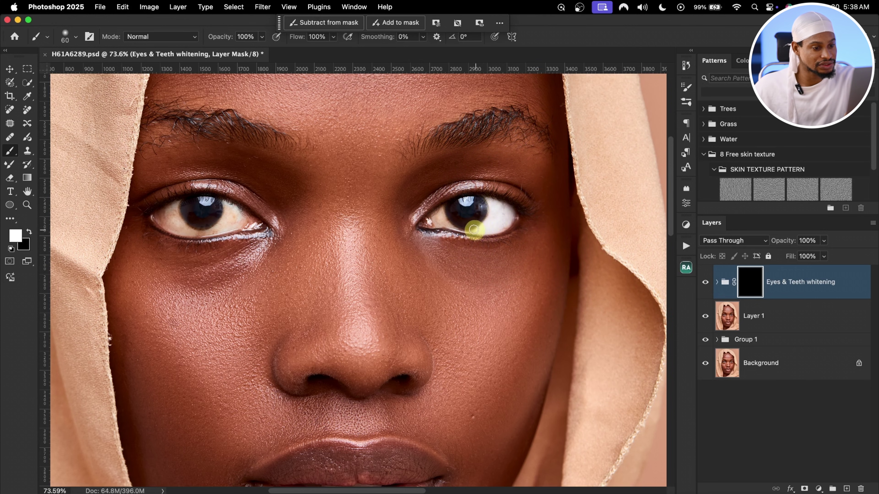
{"action": "left_click_drag", "start_coordinate": [448, 224], "coordinate": [438, 213]}
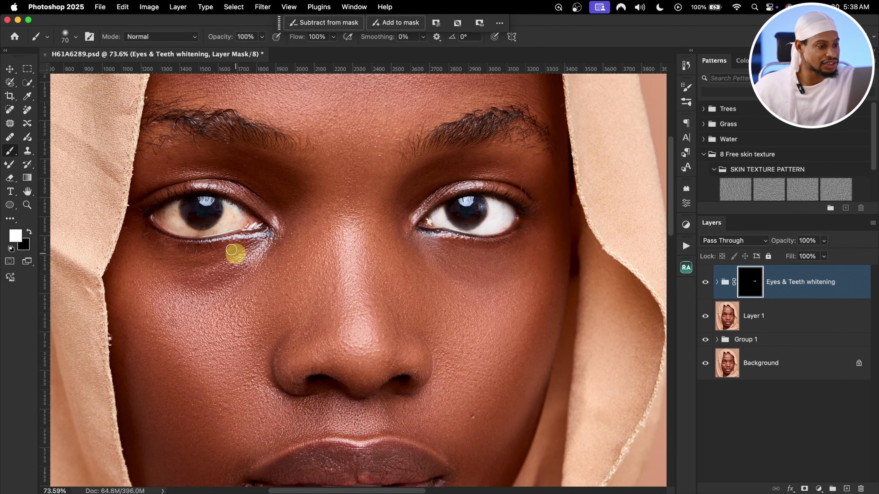
- Whiten the other eye on the mask with a 60 px brush and set the whitening group's opacity to 61%
{"action": "key", "text": "bracketleft"}
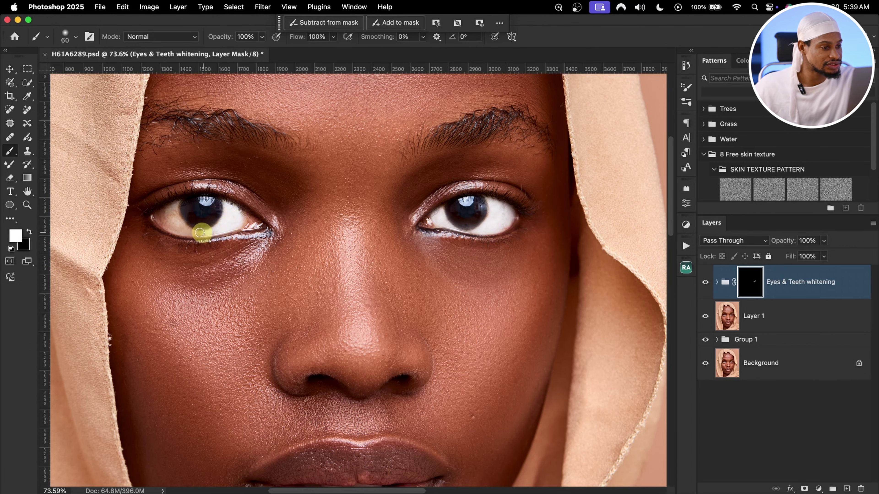
{"action": "mouse_move", "coordinate": [200, 232]}
{"action": "left_mouse_down"}
{"action": "mouse_move", "coordinate": [157, 220]}
{"action": "mouse_move", "coordinate": [174, 218]}
{"action": "left_mouse_up"}
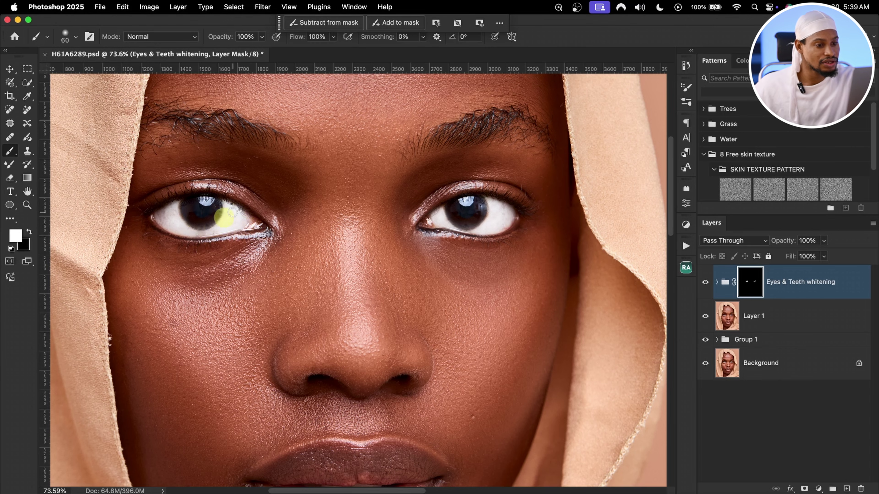
{"action": "left_click", "coordinate": [824, 241]}
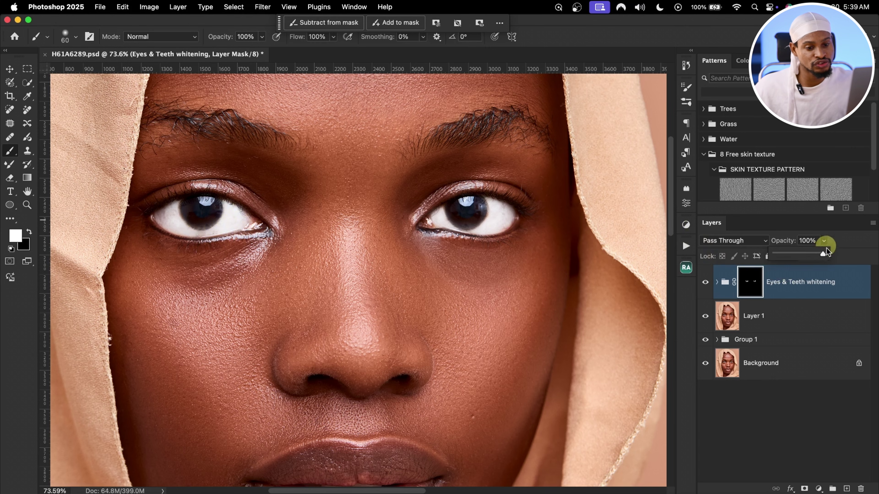
{"action": "left_click_drag", "start_coordinate": [805, 255], "coordinate": [804, 256]}
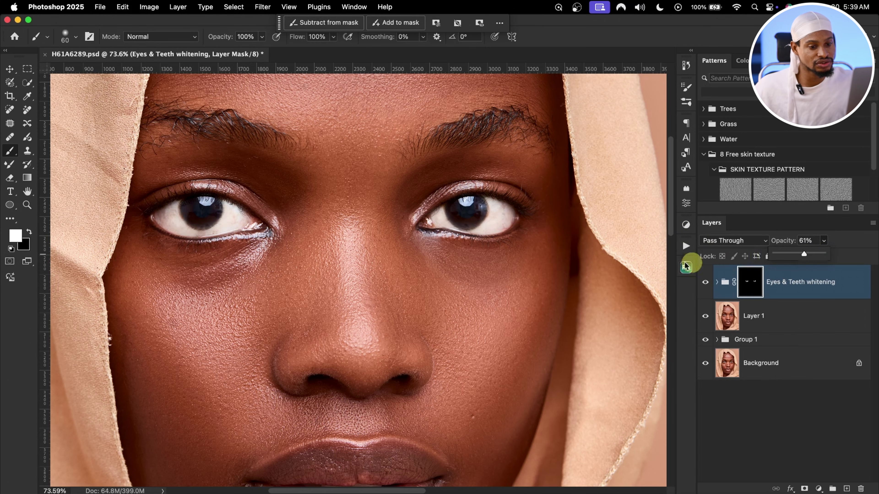
- Run the unsharpen mask for eyes and lips action above the whitening group
{"action": "key", "text": "z"}
{"action": "left_click_drag", "start_coordinate": [463, 216], "coordinate": [480, 202]}
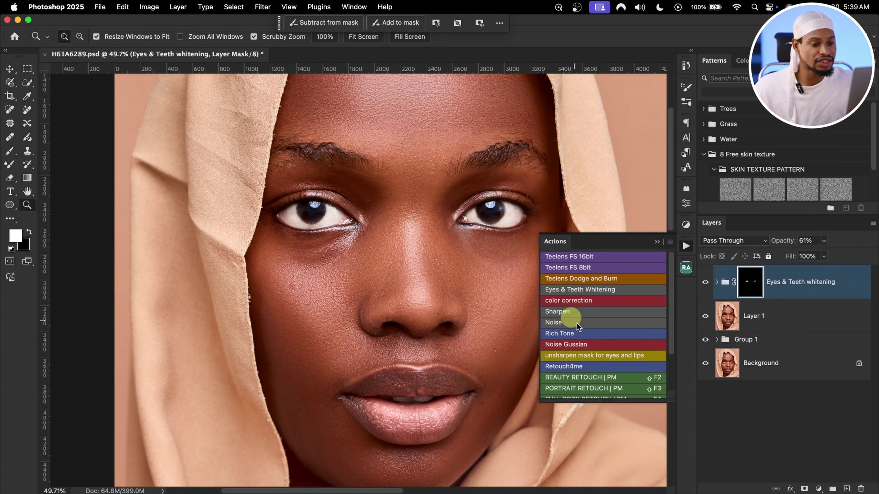
{"action": "left_click", "coordinate": [582, 357]}
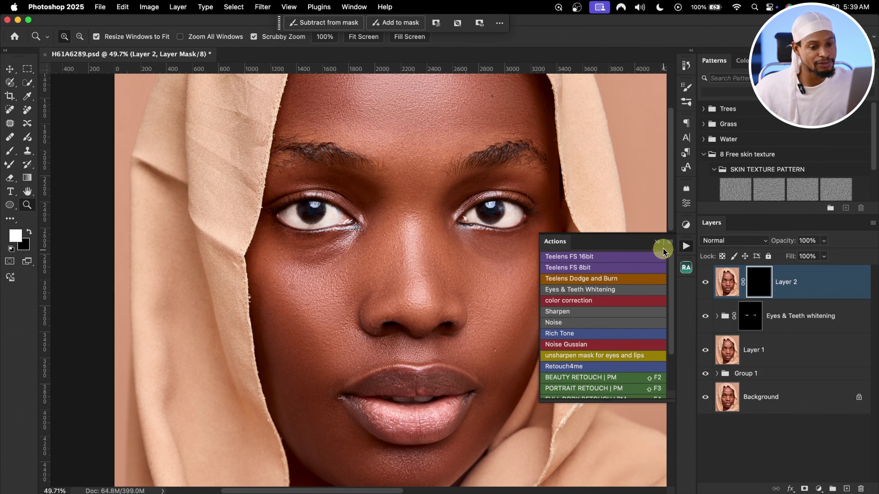
{"action": "left_click", "coordinate": [657, 241]}
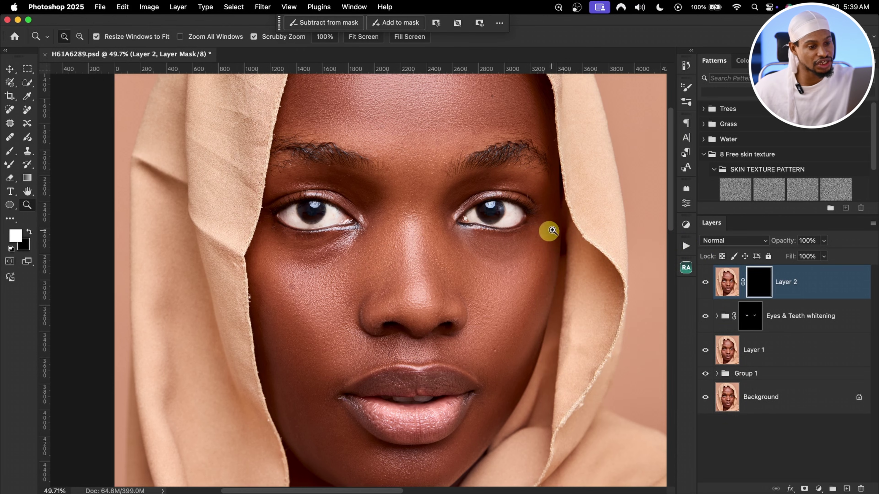
- Enlarge the brush and paint white on Layer 2's mask to reveal the sharpening over both eyes
{"action": "left_click", "coordinate": [10, 152]}
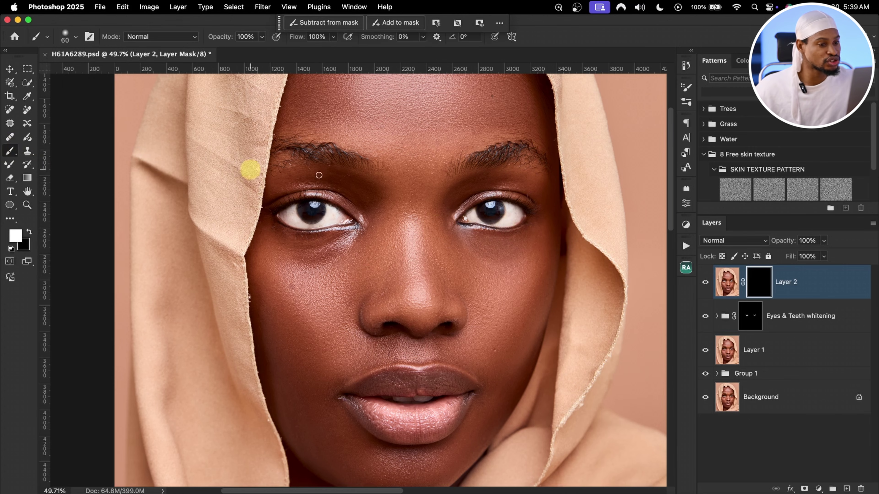
{"action": "key", "text": "bracketright"}
{"action": "key", "text": "bracketright"}
{"action": "key", "text": "bracketright"}
{"action": "mouse_move", "coordinate": [497, 200]}
{"action": "left_mouse_down"}
{"action": "mouse_move", "coordinate": [515, 205]}
{"action": "mouse_move", "coordinate": [471, 216]}
{"action": "left_mouse_up"}
{"action": "mouse_move", "coordinate": [340, 213]}
{"action": "left_mouse_down"}
{"action": "mouse_move", "coordinate": [283, 218]}
{"action": "mouse_move", "coordinate": [322, 214]}
{"action": "mouse_move", "coordinate": [291, 196]}
{"action": "left_mouse_up"}
- Enlarge the brush to 400 px and paint white on Layer 2's mask to reveal the sharpening over the lips
{"action": "scroll", "coordinate": [484, 225], "scroll_direction": "down", "scroll_amount": 5}
{"action": "key", "text": "bracketright"}
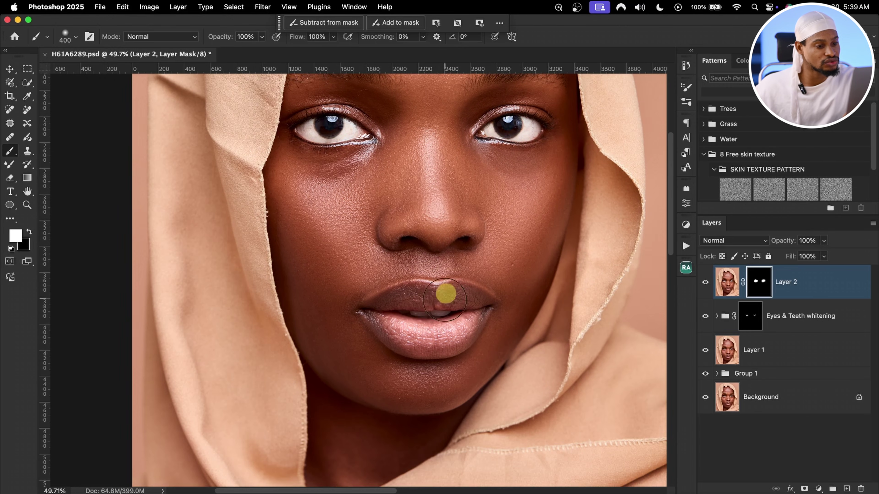
{"action": "mouse_move", "coordinate": [445, 290]}
{"action": "left_mouse_down"}
{"action": "mouse_move", "coordinate": [397, 307]}
{"action": "mouse_move", "coordinate": [486, 298]}
{"action": "mouse_move", "coordinate": [477, 316]}
{"action": "mouse_move", "coordinate": [428, 340]}
{"action": "mouse_move", "coordinate": [374, 311]}
{"action": "mouse_move", "coordinate": [427, 298]}
{"action": "mouse_move", "coordinate": [436, 332]}
{"action": "mouse_move", "coordinate": [382, 302]}
{"action": "mouse_move", "coordinate": [473, 328]}
{"action": "mouse_move", "coordinate": [464, 315]}
{"action": "mouse_move", "coordinate": [475, 298]}
{"action": "left_mouse_up"}
{"action": "key", "text": "z"}
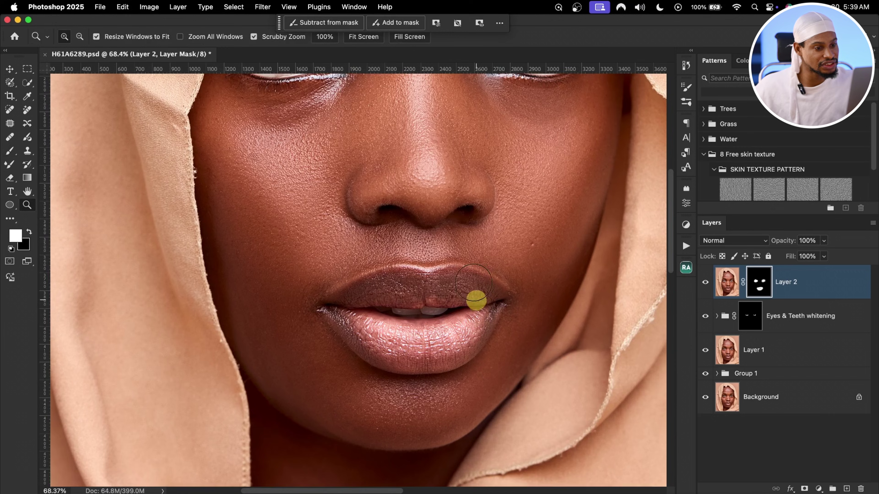
{"action": "key", "text": "b"}
{"action": "scroll", "coordinate": [529, 357], "scroll_direction": "up", "scroll_amount": 5}
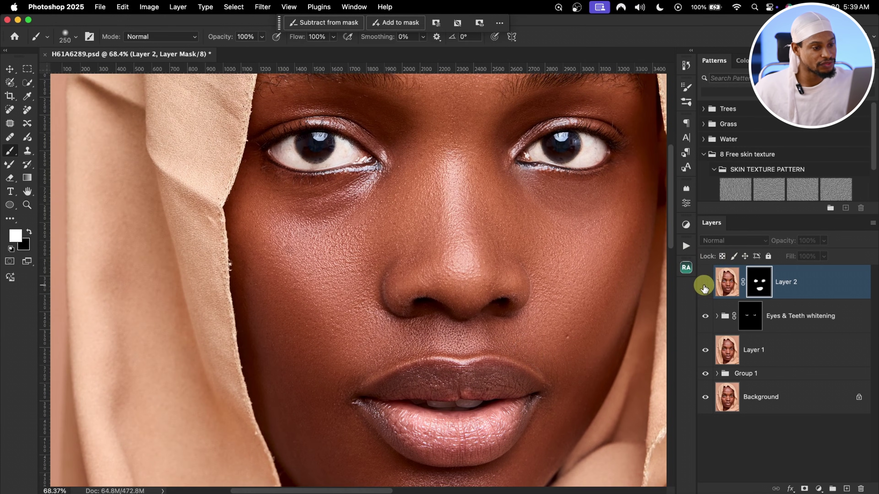
- Run the Rich Tone action above Layer 2 and set the resulting gradient map layer's opacity to 27%
{"action": "key", "text": "z"}
{"action": "mouse_move", "coordinate": [588, 236]}
{"action": "left_mouse_down"}
{"action": "mouse_move", "coordinate": [444, 228]}
{"action": "mouse_move", "coordinate": [474, 267]}
{"action": "left_mouse_up"}
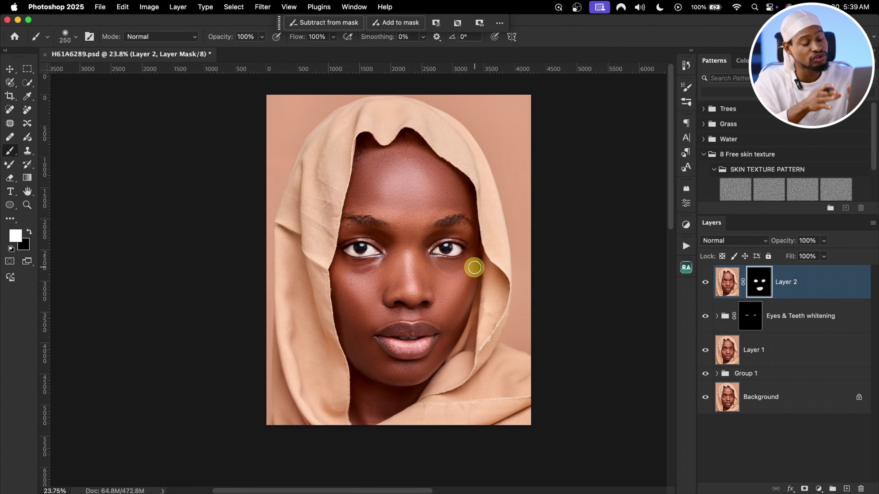
{"action": "left_click", "coordinate": [684, 250]}
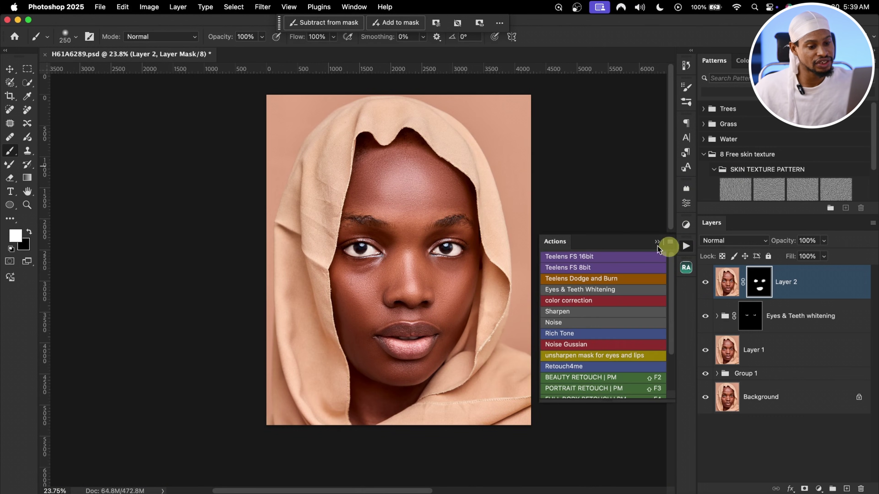
{"action": "left_click", "coordinate": [573, 335]}
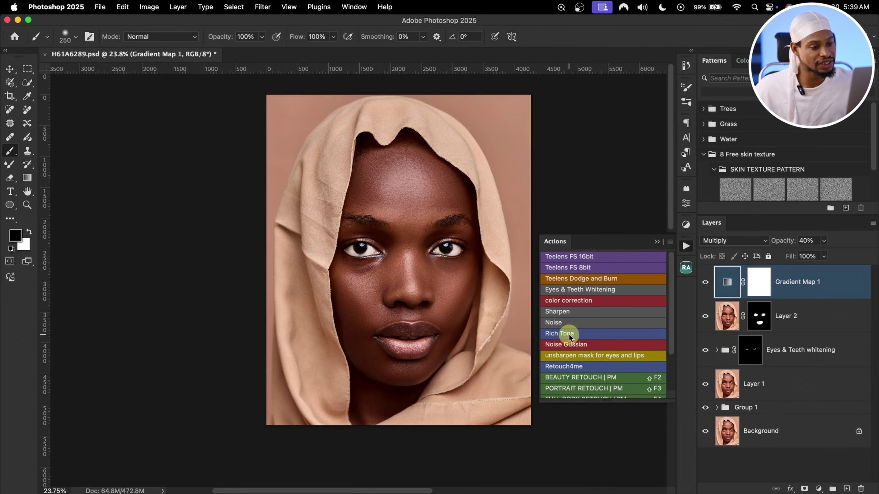
{"action": "left_click", "coordinate": [662, 242]}
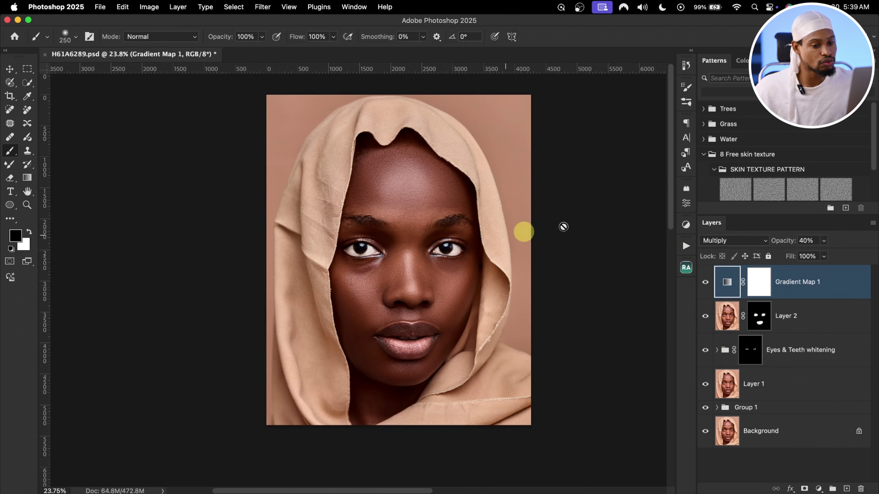
{"action": "left_click", "coordinate": [823, 241]}
{"action": "left_click_drag", "start_coordinate": [820, 255], "coordinate": [816, 255]}
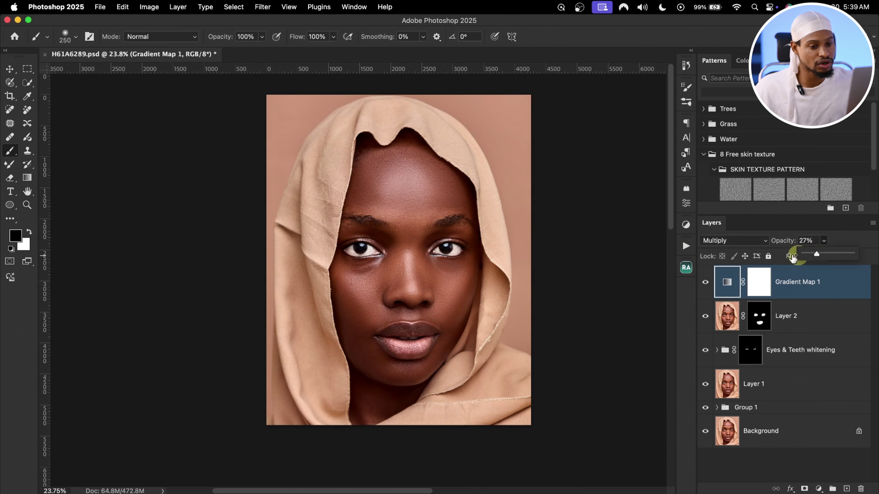
- Add a Levels adjustment above the gradient map, lower its white input level to brighten the highlights, and compare the image with and without it
{"action": "left_click", "coordinate": [687, 225]}
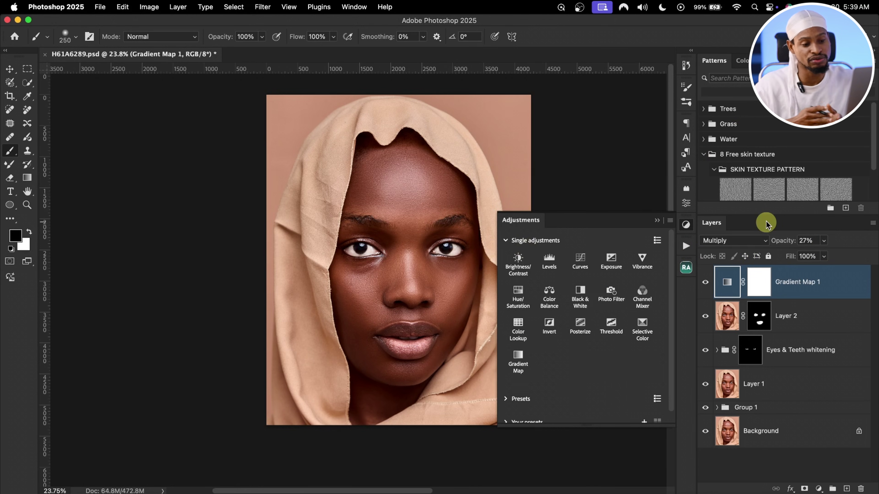
{"action": "left_click", "coordinate": [548, 260]}
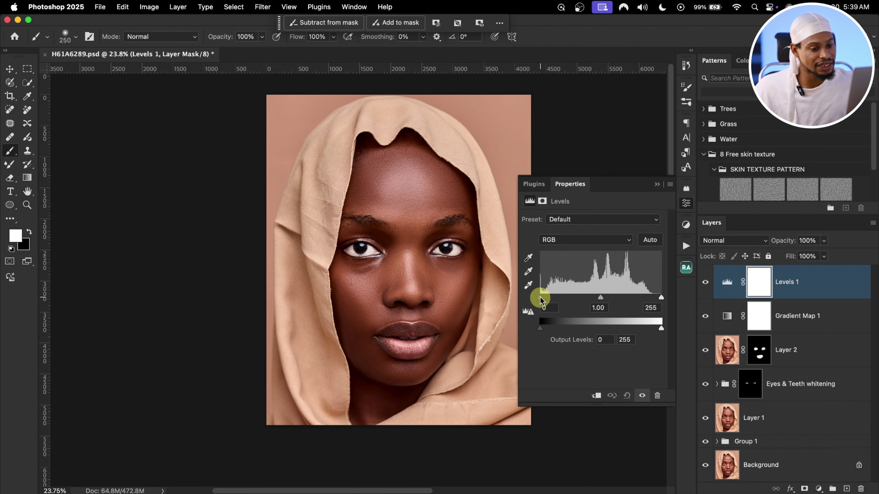
{"action": "left_click_drag", "start_coordinate": [542, 299], "coordinate": [540, 298]}
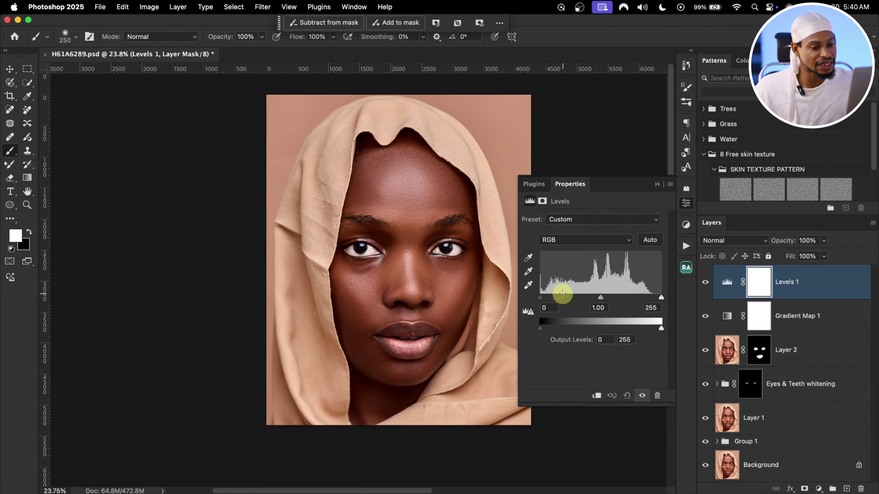
{"action": "left_click_drag", "start_coordinate": [661, 297], "coordinate": [654, 299]}
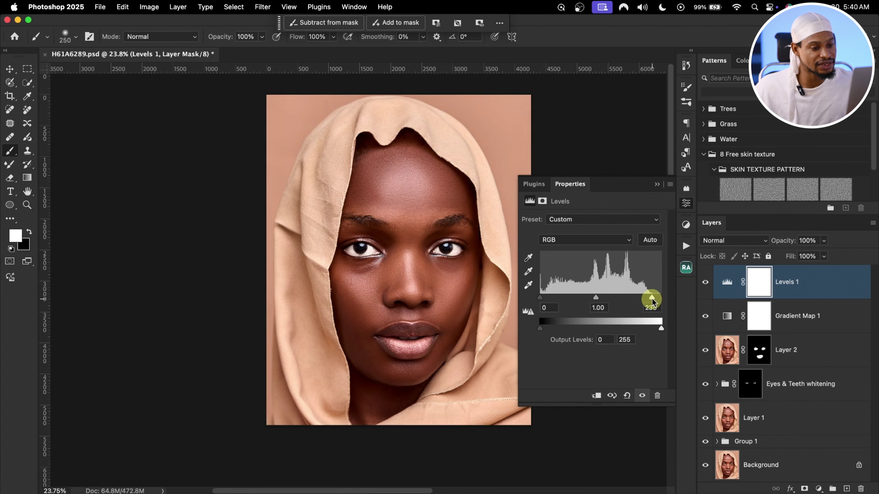
{"action": "left_click", "coordinate": [656, 184]}
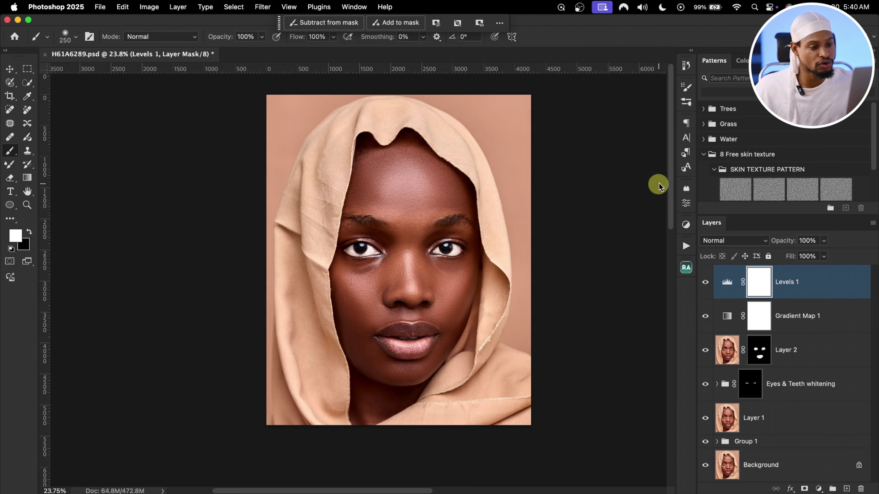
{"action": "left_click", "coordinate": [705, 285]}
{"action": "left_click", "coordinate": [707, 285]}
- Group the Levels and gradient map layers and toggle the group's visibility to compare the toning
{"action": "left_click", "coordinate": [796, 325], "text": "shift"}
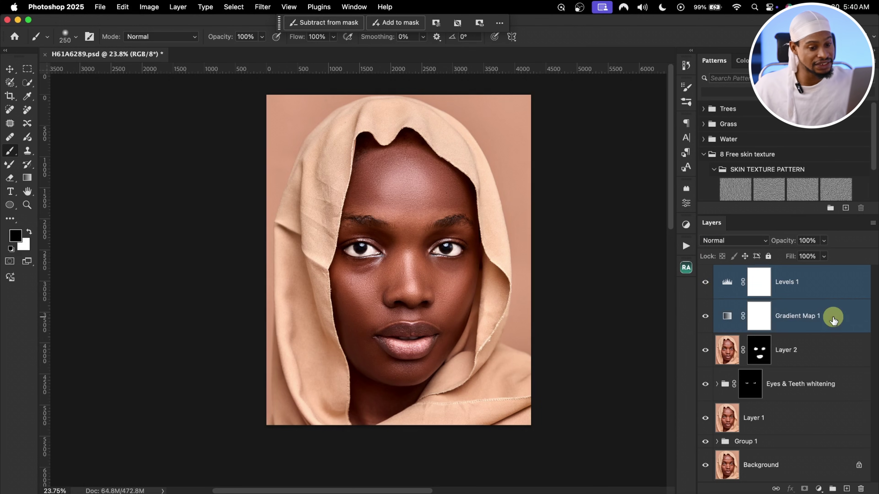
{"action": "key", "text": "super+g"}
{"action": "left_click", "coordinate": [705, 272]}
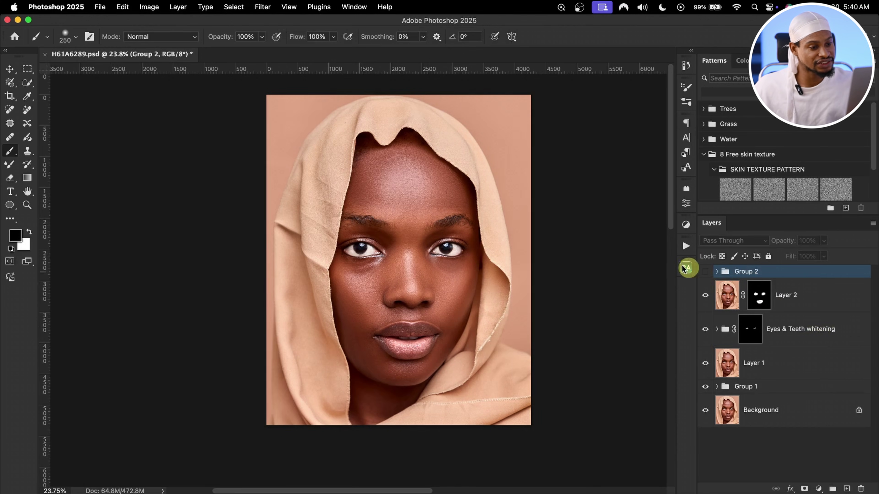
{"action": "left_click", "coordinate": [704, 272]}
{"action": "left_click_drag", "start_coordinate": [469, 248], "coordinate": [428, 246]}
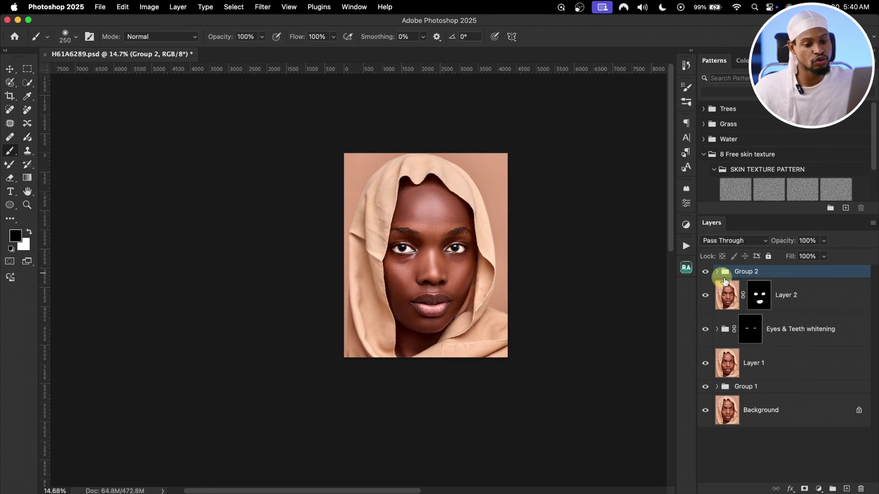
- Try stronger opacities on the gradient map layer inside Group 2 and set its opacity to 26%
{"action": "left_click", "coordinate": [717, 272]}
{"action": "left_click", "coordinate": [773, 332]}
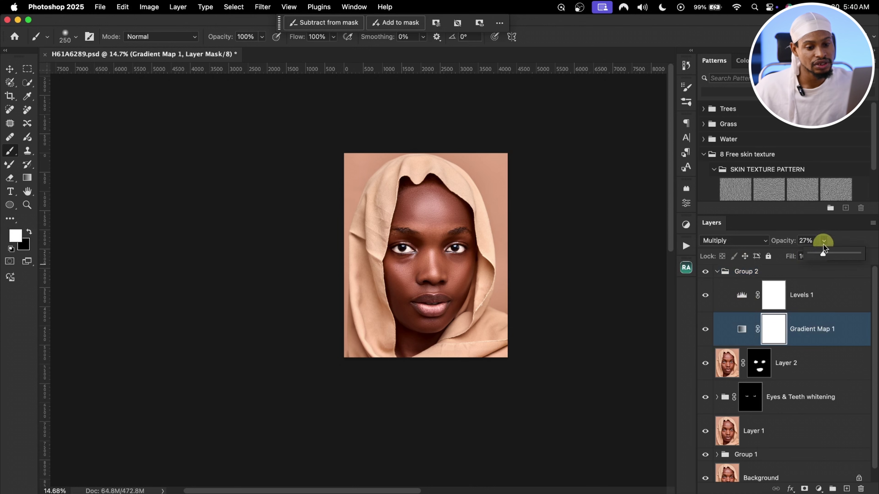
{"action": "left_click_drag", "start_coordinate": [827, 254], "coordinate": [876, 241]}
{"action": "left_click_drag", "start_coordinate": [472, 199], "coordinate": [490, 227]}
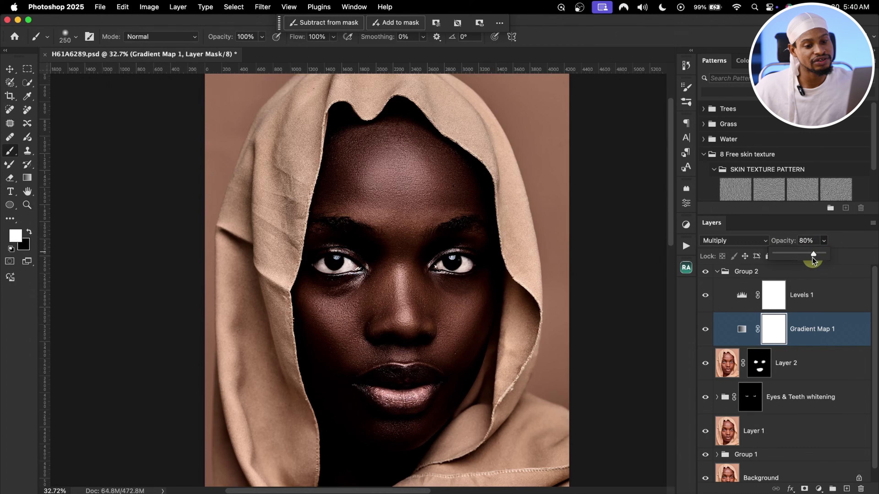
{"action": "left_click_drag", "start_coordinate": [793, 260], "coordinate": [788, 260]}
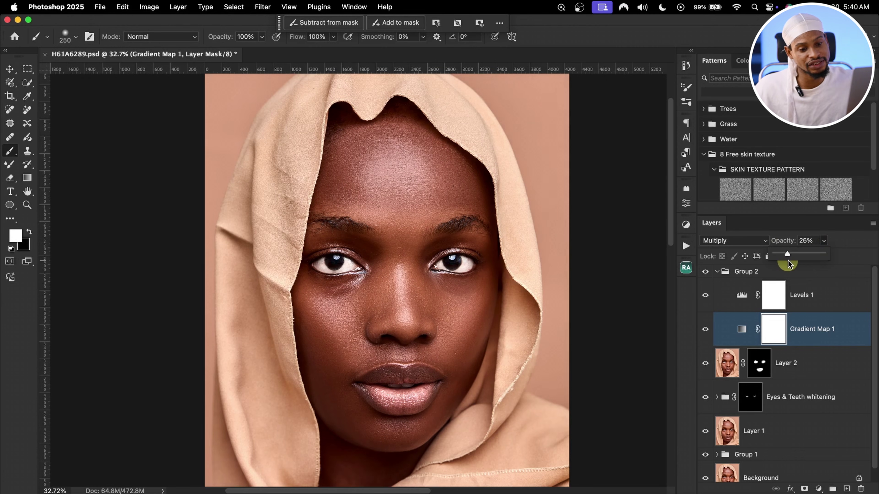
{"action": "left_click", "coordinate": [716, 272]}
- Group all layers and groups above the Background, from Group 2 down to Group 1
{"action": "left_click_drag", "start_coordinate": [543, 274], "coordinate": [435, 249]}
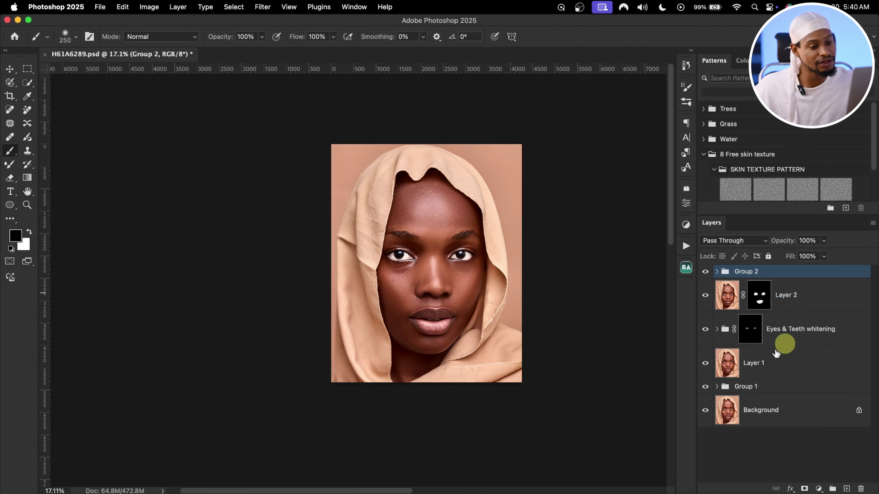
{"action": "left_click", "coordinate": [790, 389], "text": "shift"}
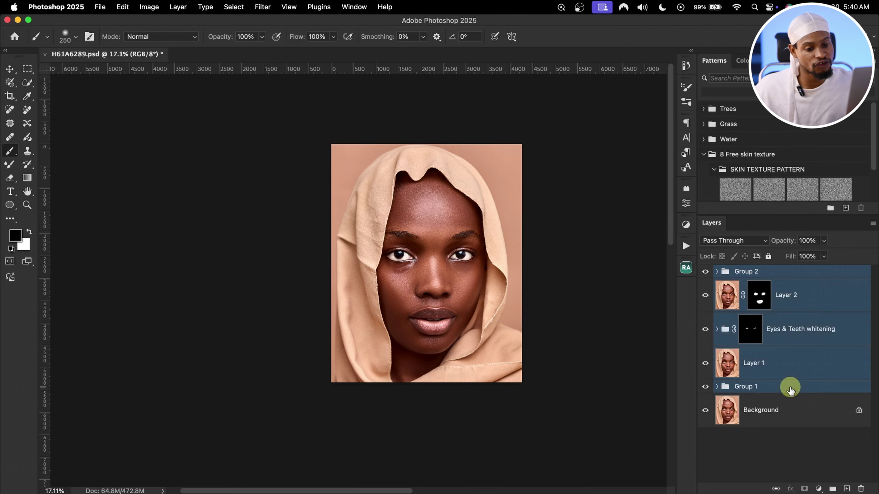
{"action": "key", "text": "ctrl+g"}
- Toggle the visibility of the group holding all edits to compare the face before and after retouching
{"action": "left_click", "coordinate": [705, 272]}
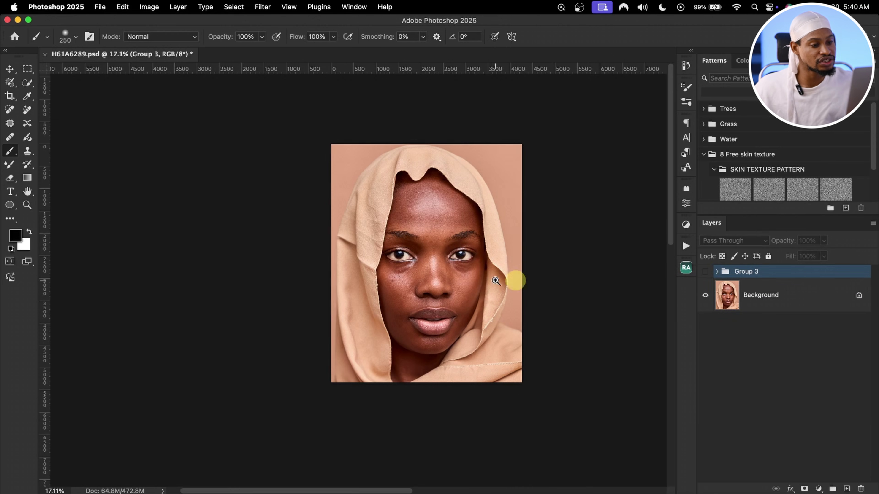
{"action": "key", "text": "z"}
{"action": "left_click_drag", "start_coordinate": [466, 244], "coordinate": [498, 270]}
{"action": "key", "text": "b"}
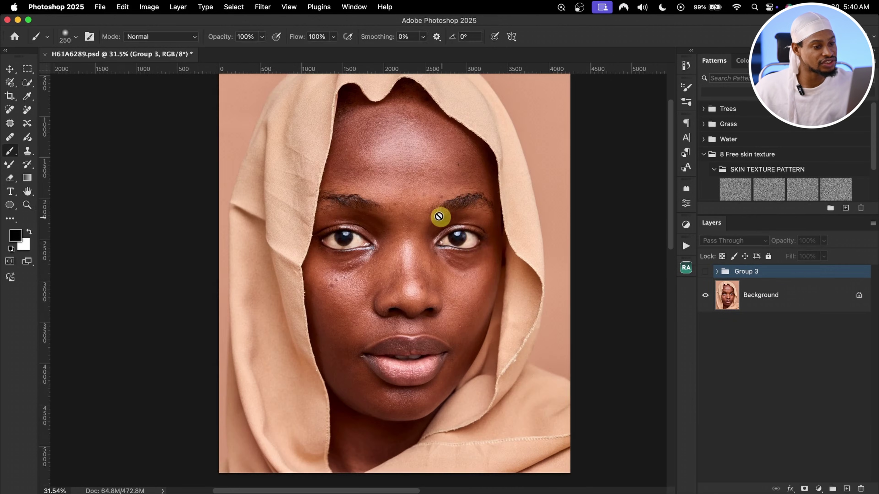
{"action": "left_click", "coordinate": [705, 271]}
{"action": "left_click", "coordinate": [707, 275]}
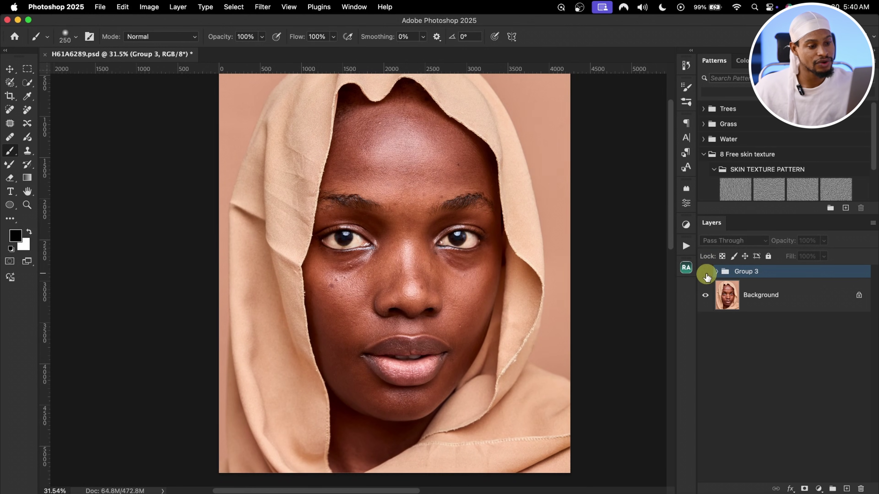
{"action": "left_click", "coordinate": [706, 277]}
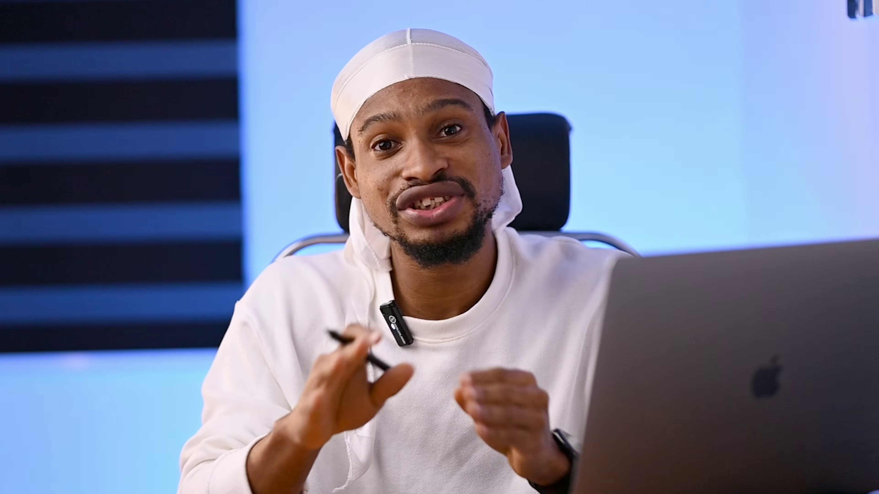